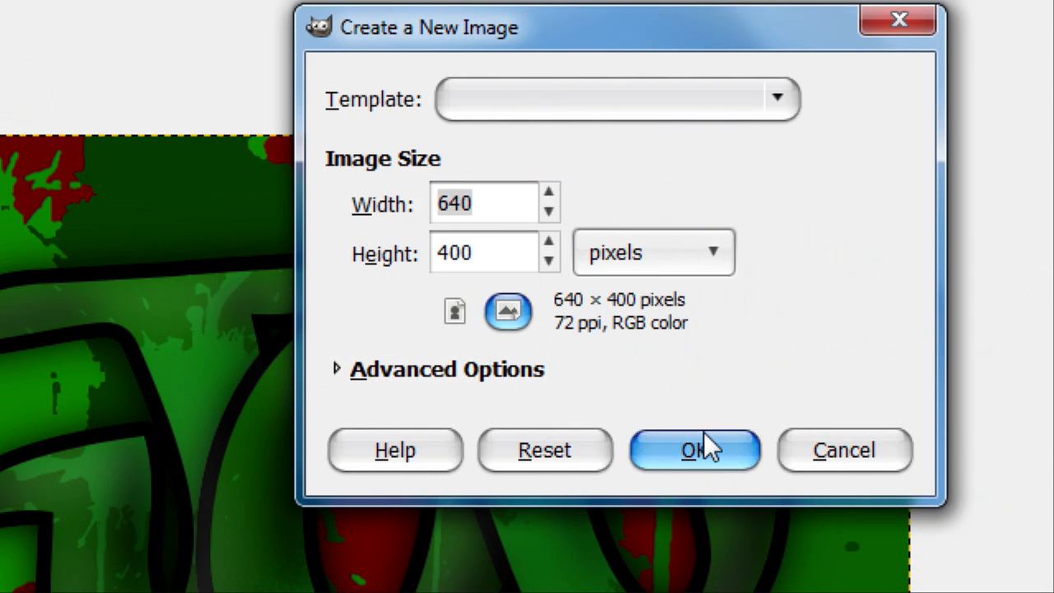
# Step: Create a new 640 × 400 pixel image and enlarge its window to fill the workspace between the docks
pyautogui.click(836, 450)
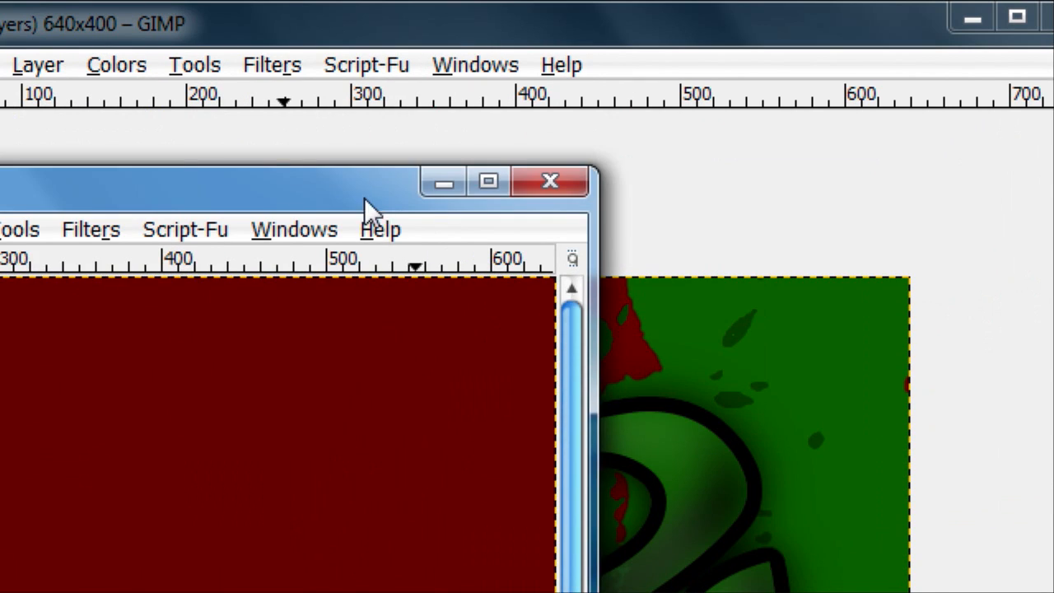
pyautogui.moveTo(346, 184); pyautogui.dragTo(658, 198)
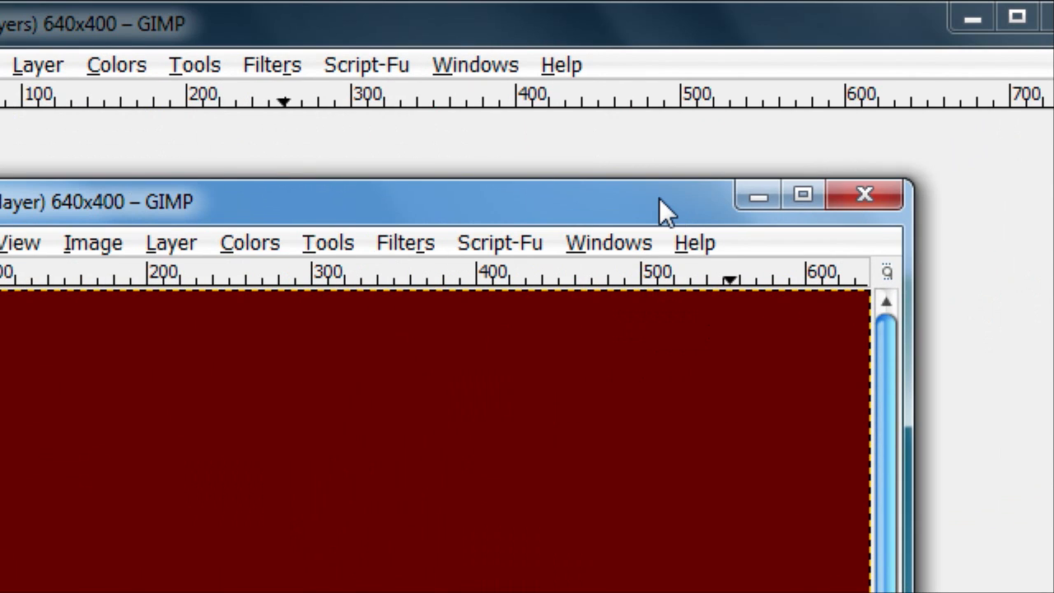
pyautogui.doubleClick(656, 188)
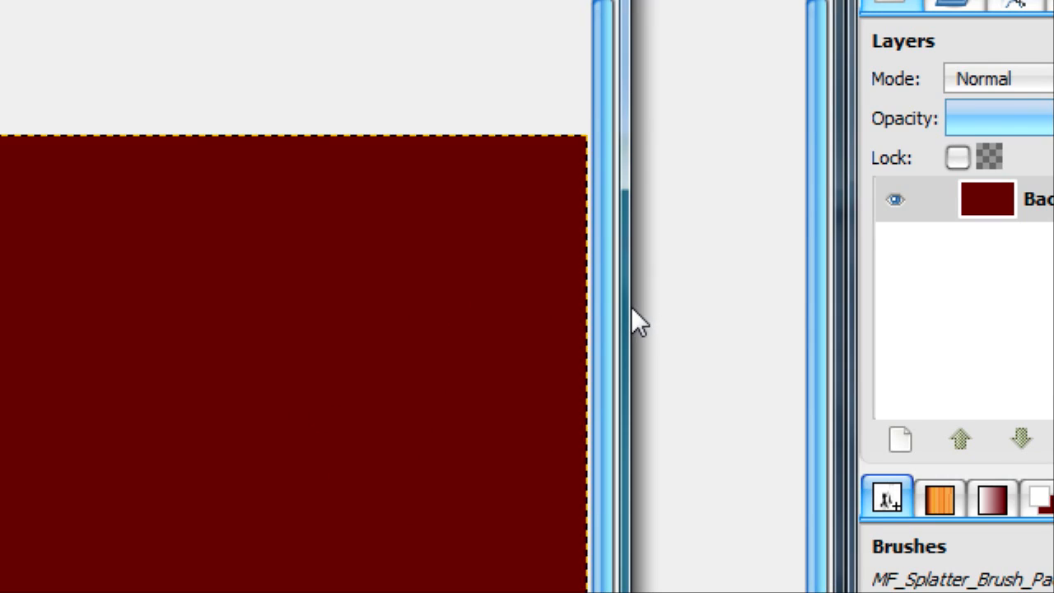
pyautogui.click(636, 308)
pyautogui.click(669, 19)
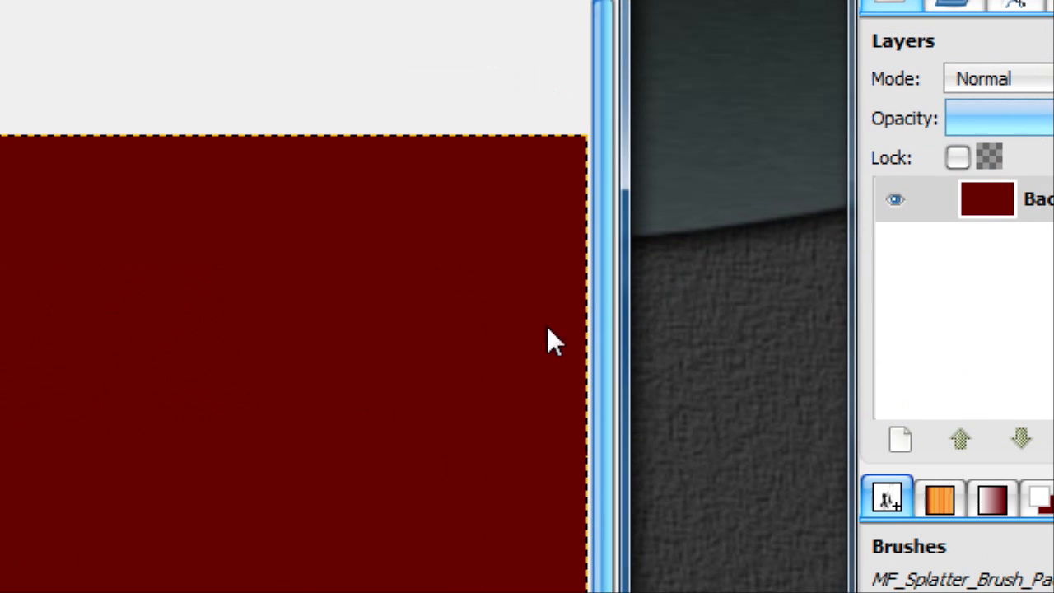
pyautogui.moveTo(623, 341); pyautogui.dragTo(840, 377)
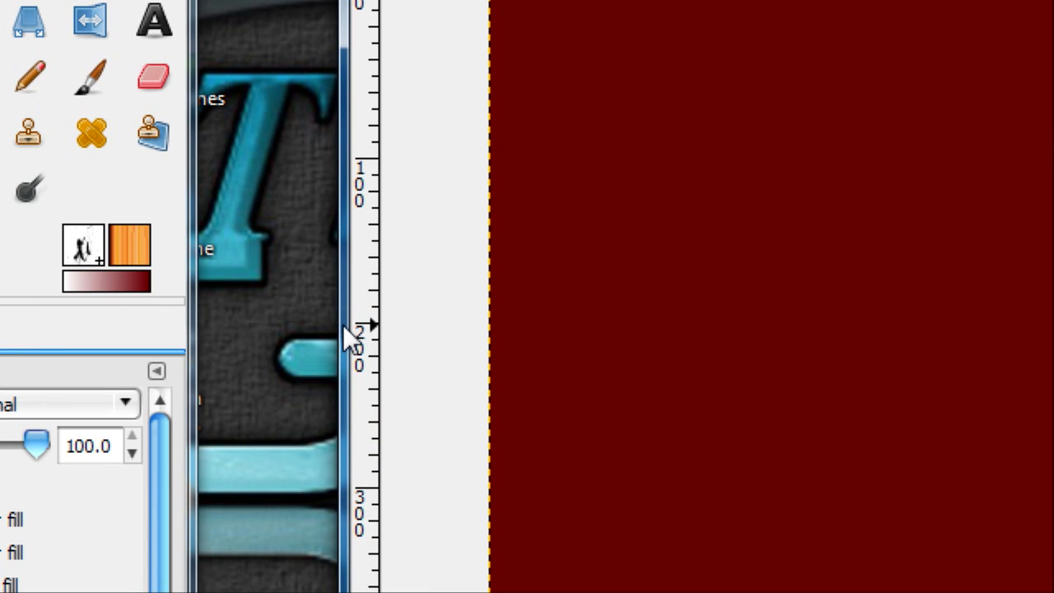
pyautogui.moveTo(343, 325); pyautogui.dragTo(201, 309)
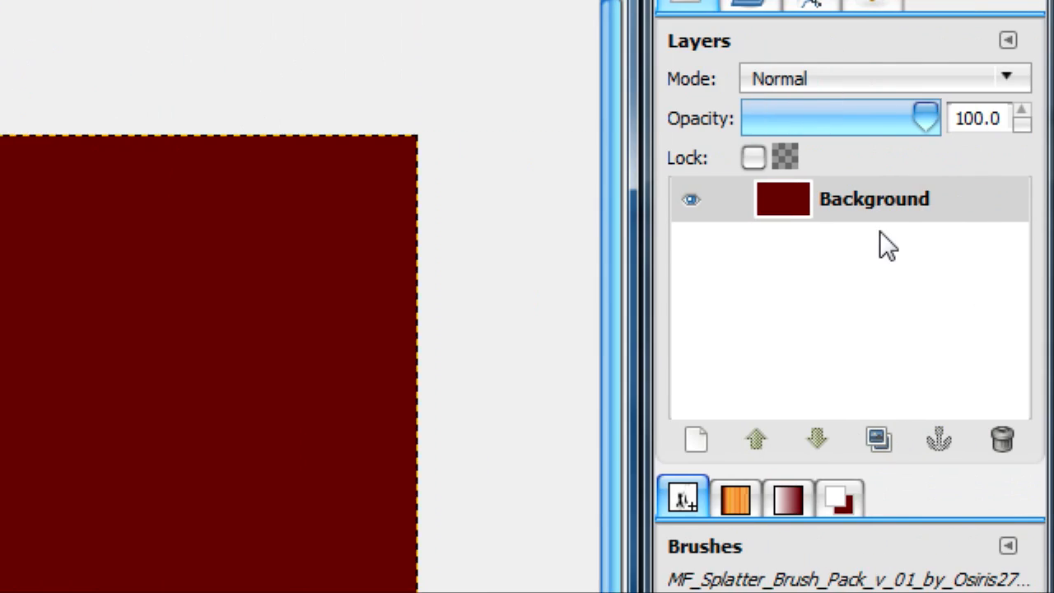
# Step: Add an alpha channel to the Background layer and clear its fill to transparency
pyautogui.rightClick(880, 233)
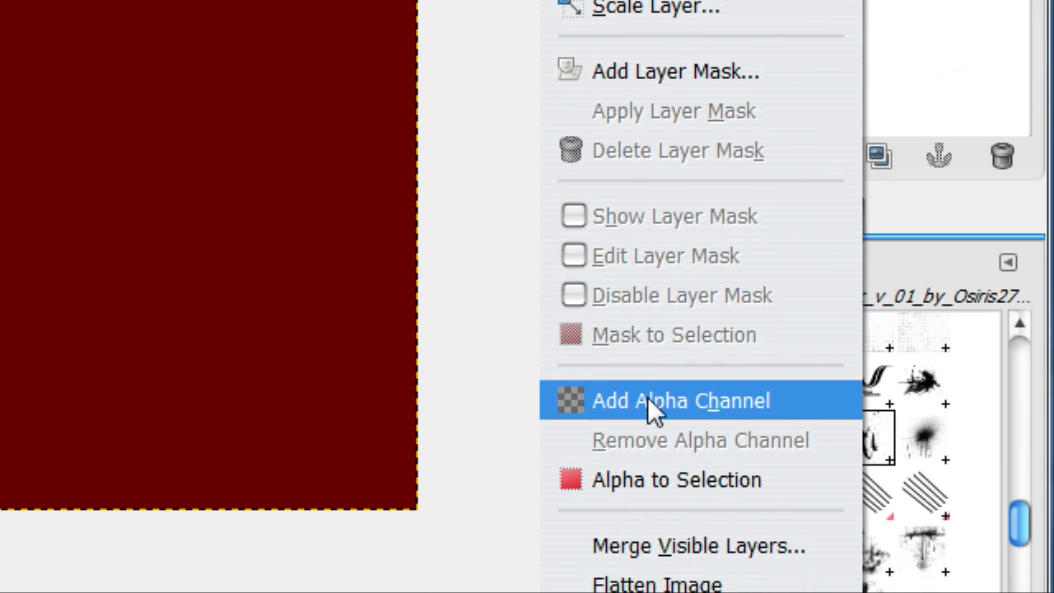
pyautogui.click(647, 400)
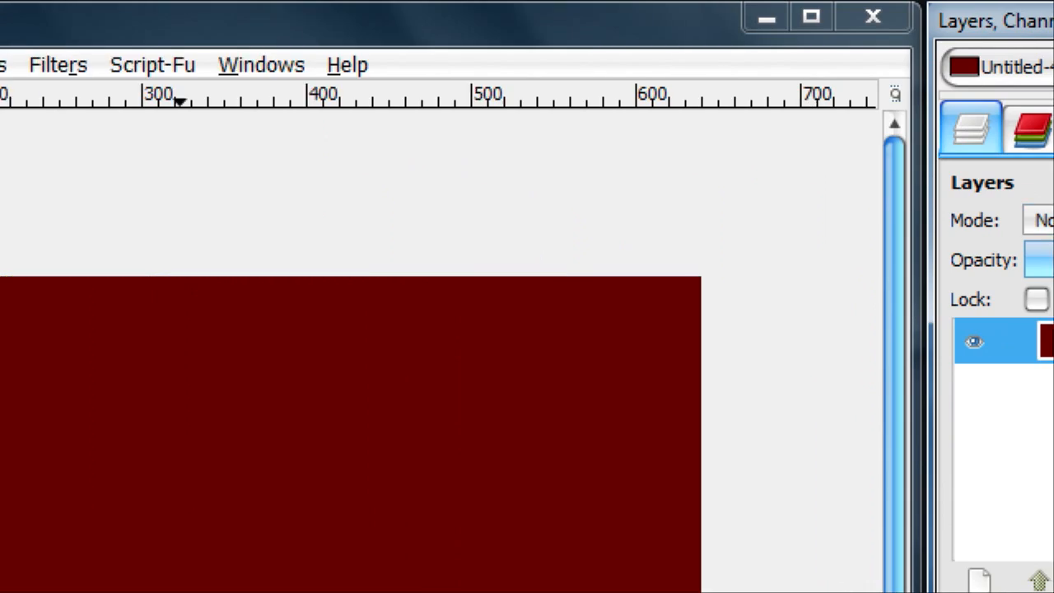
pyautogui.click(318, 66)
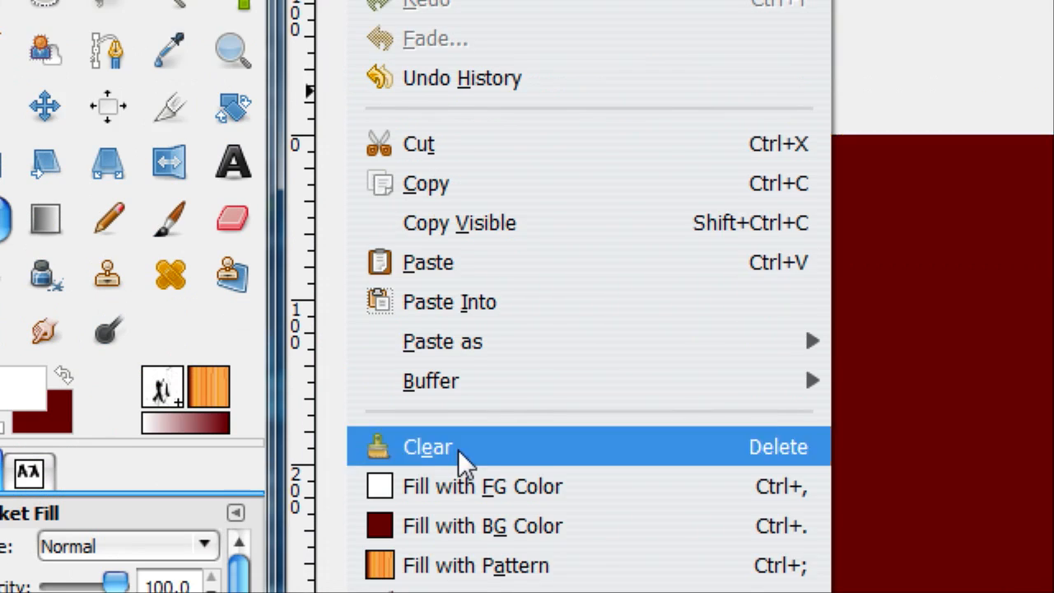
pyautogui.click(458, 449)
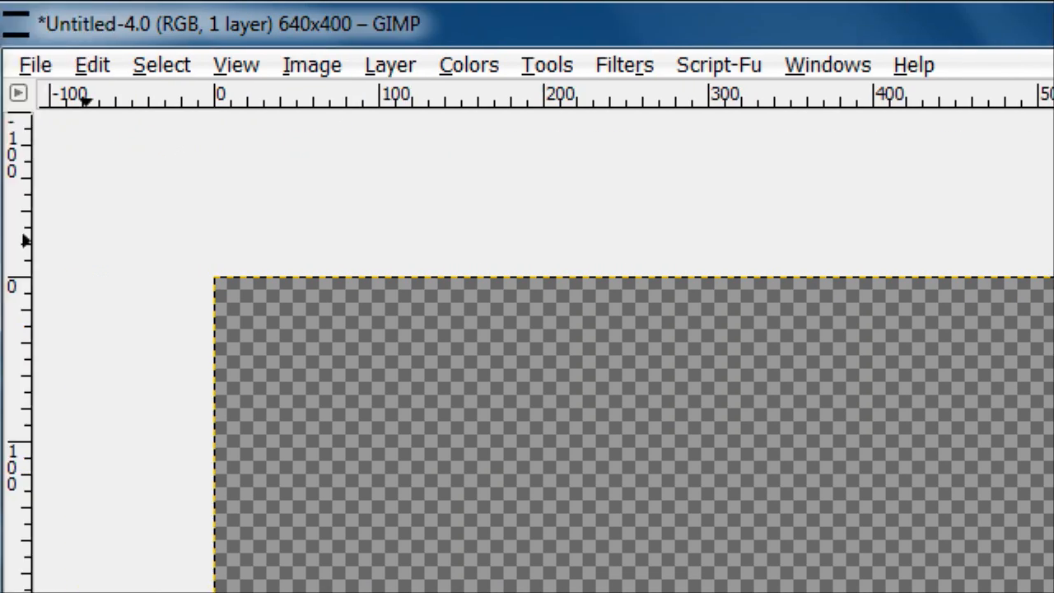
# Step: Add the letter "J" as white text in the To Be Continued font at 425 px and move it to the canvas's left part
pyautogui.click(317, 330)
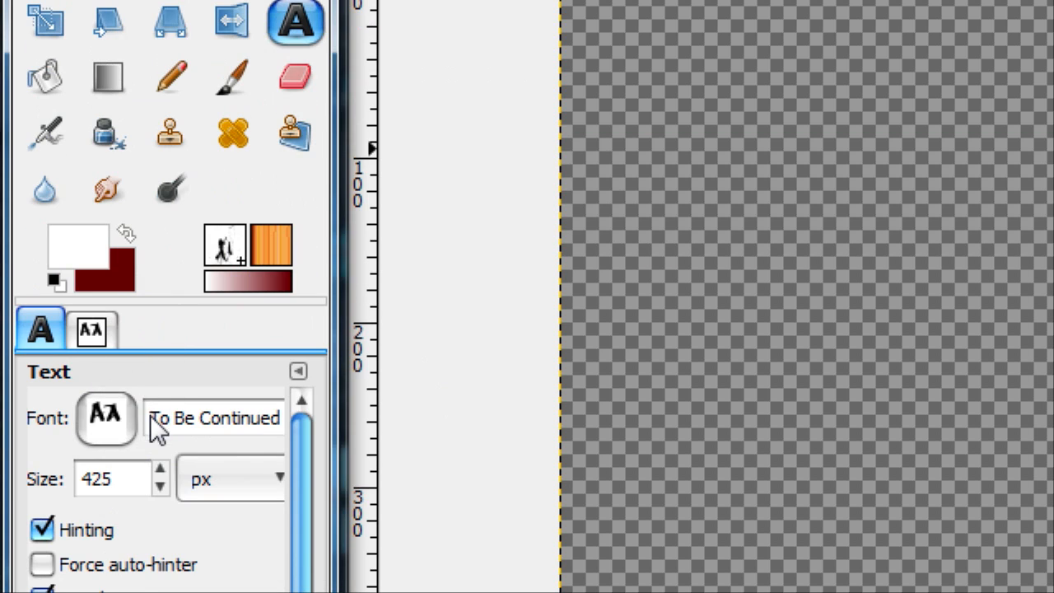
pyautogui.moveTo(150, 415); pyautogui.dragTo(281, 436)
pyautogui.click(241, 427)
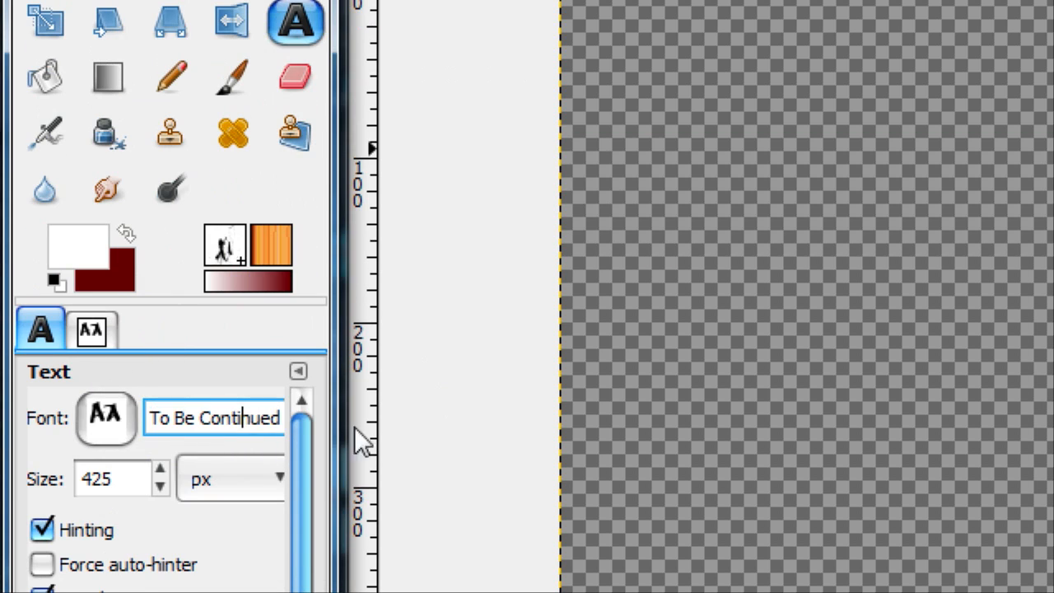
pyautogui.click(107, 329)
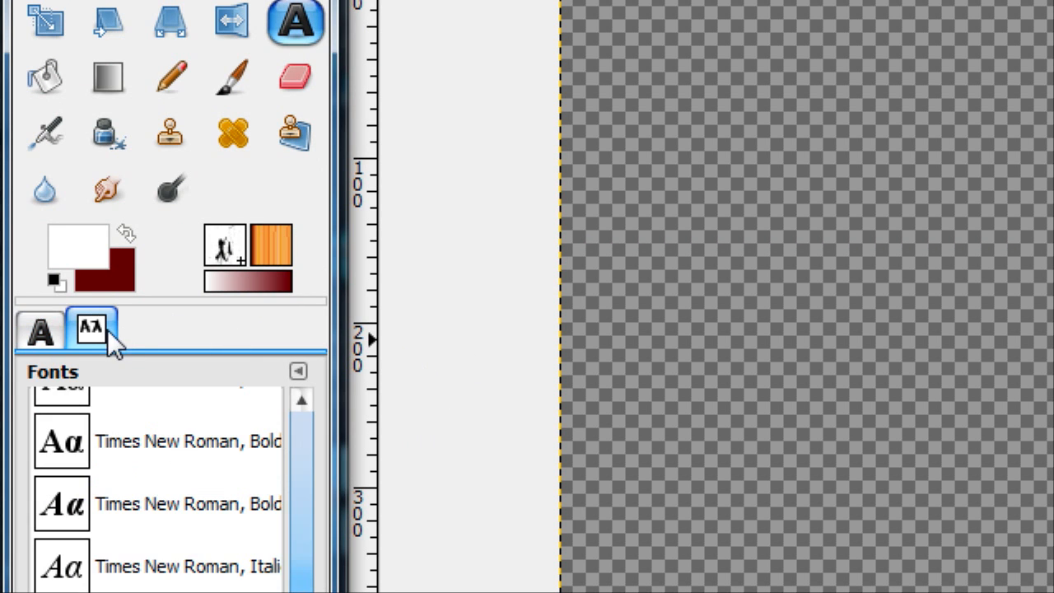
pyautogui.click(63, 334)
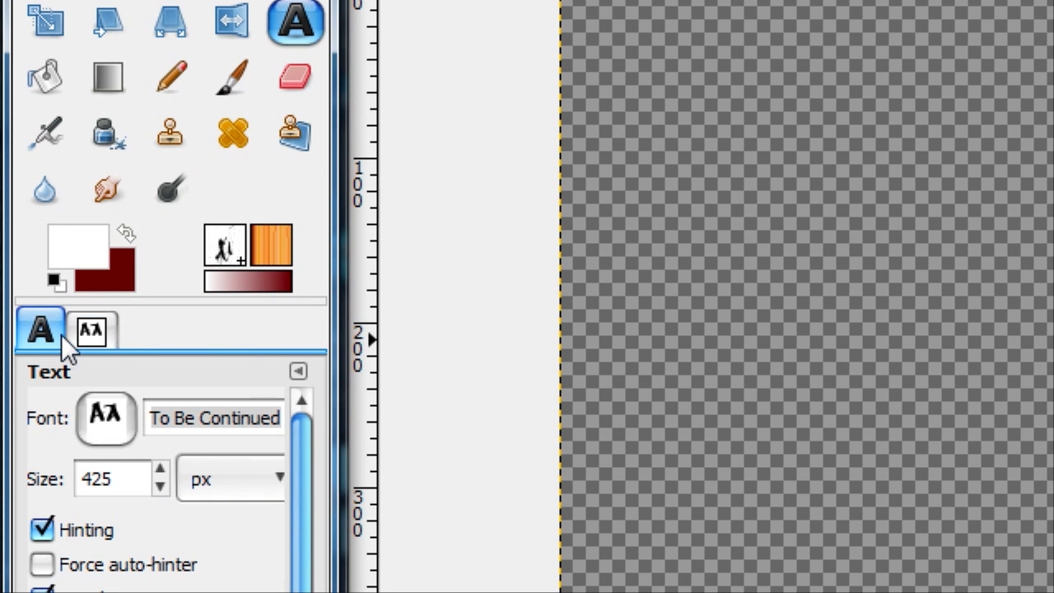
pyautogui.click(761, 201)
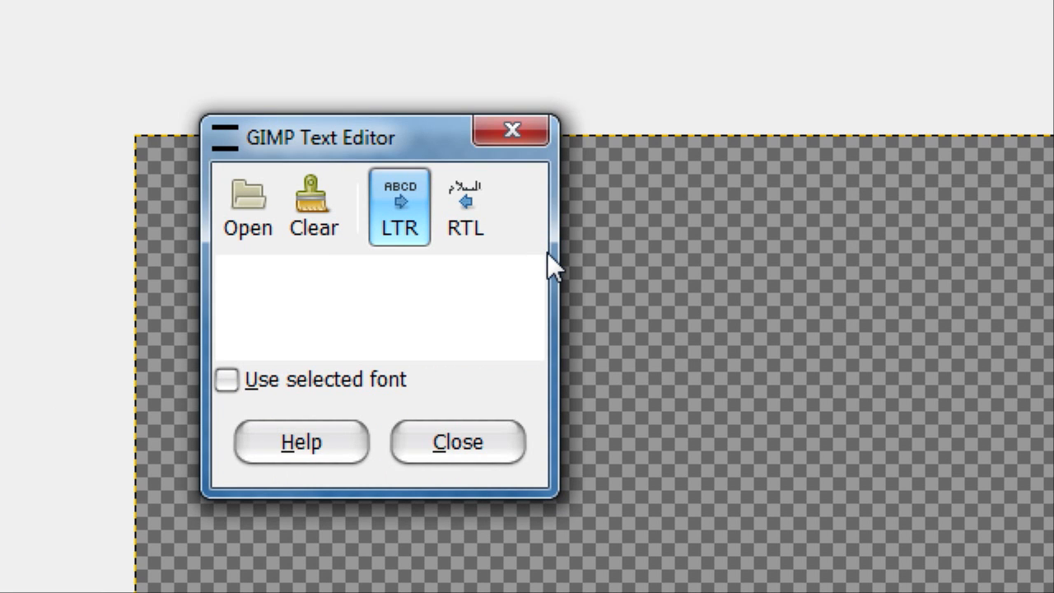
pyautogui.write('J')
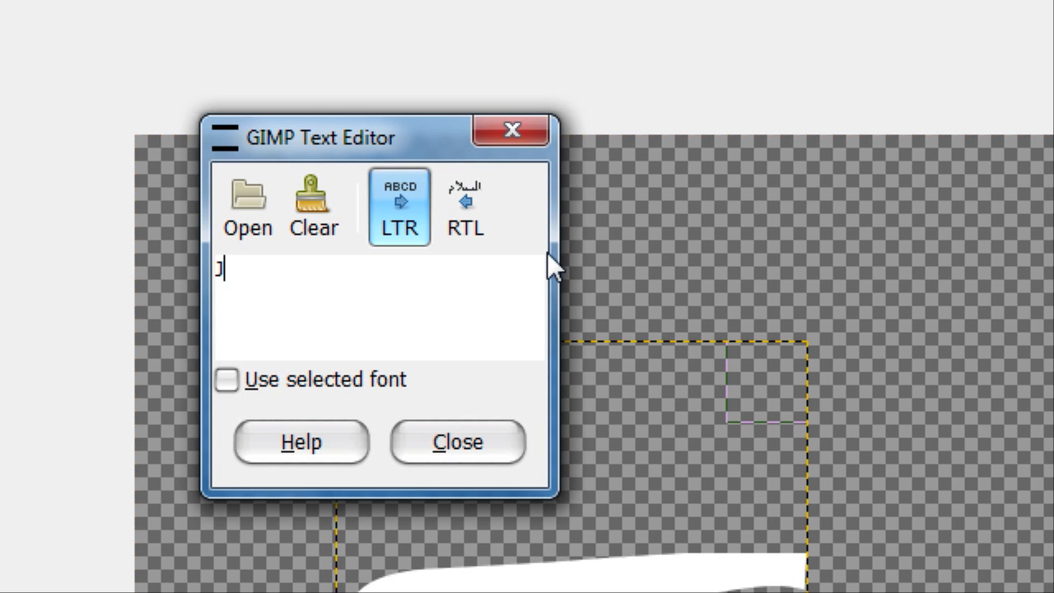
pyautogui.click(489, 425)
pyautogui.click(102, 254)
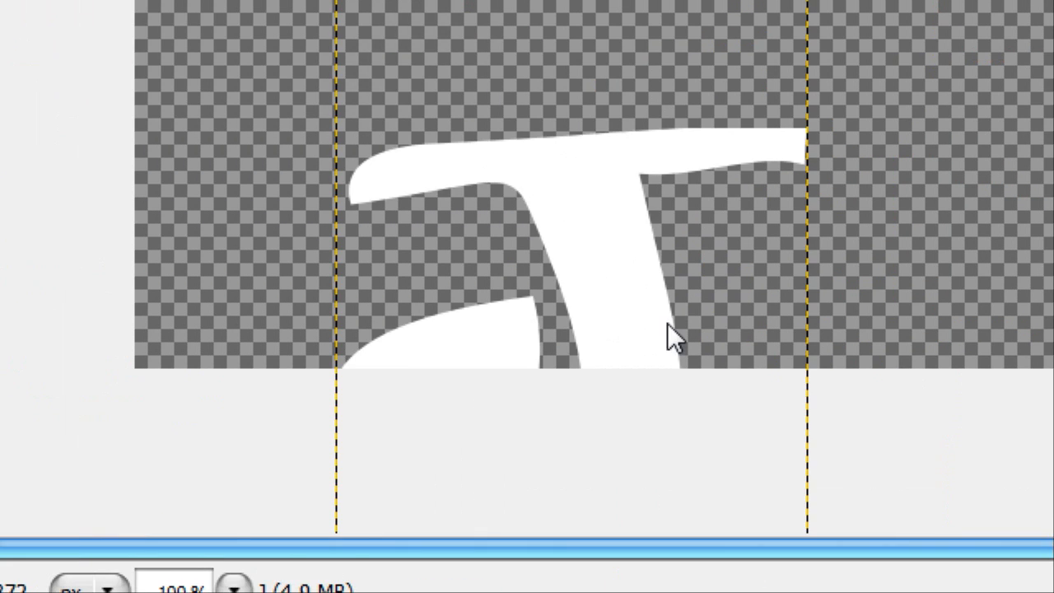
pyautogui.moveTo(667, 323); pyautogui.dragTo(550, 43)
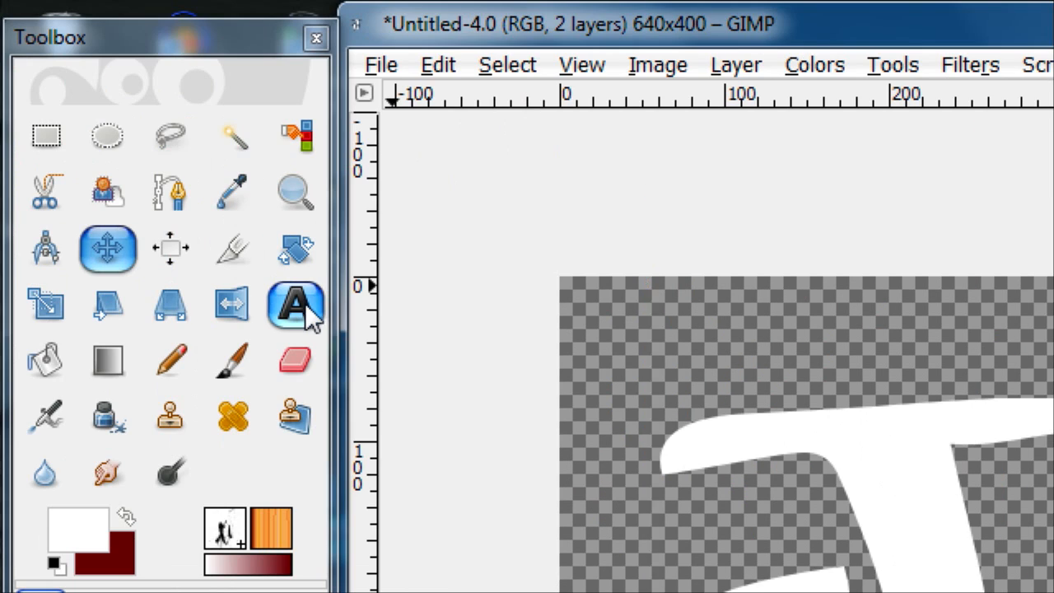
# Step: Add the letter "o" as separate text at 350 px and move it against the J so the two overlap
pyautogui.click(312, 317)
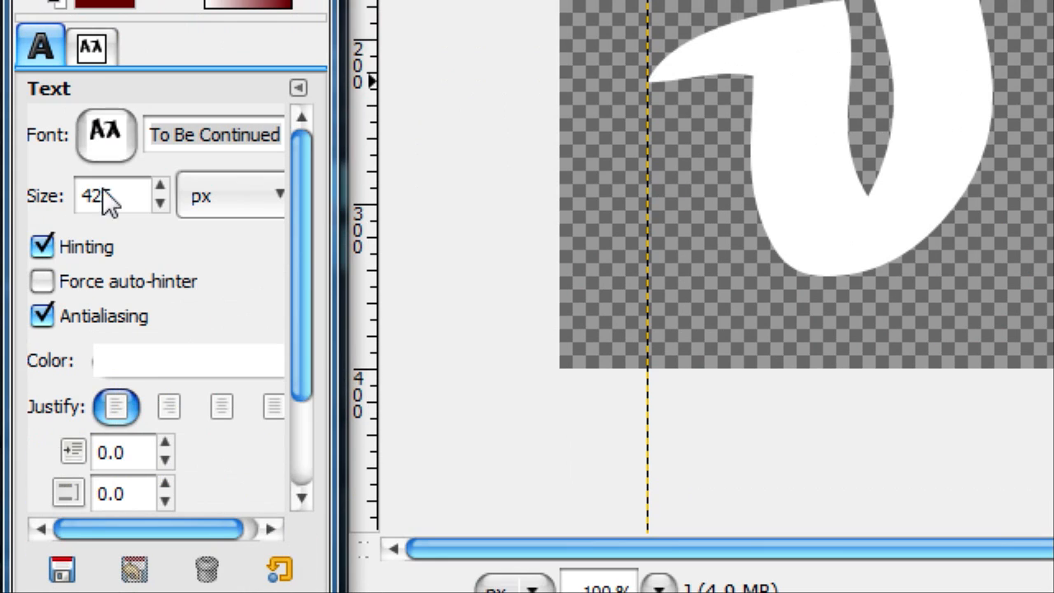
pyautogui.doubleClick(86, 200)
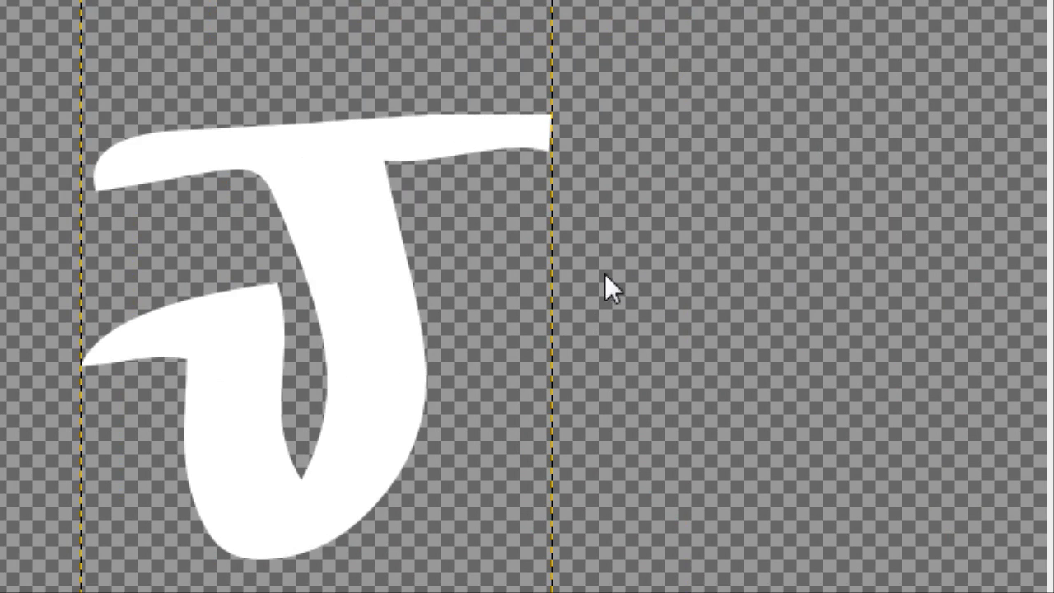
pyautogui.click(605, 276)
pyautogui.write('o')
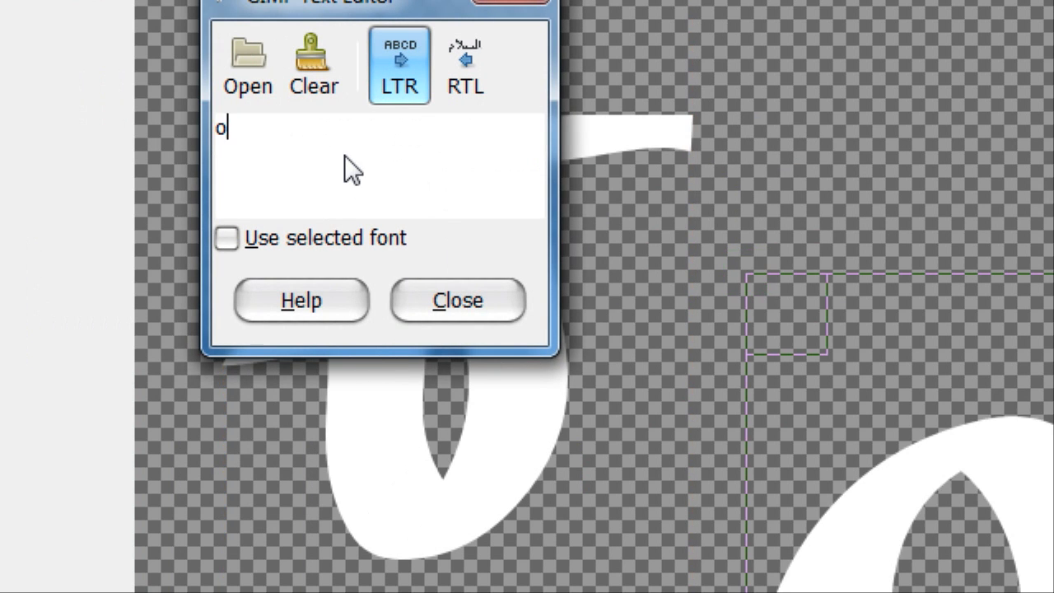
pyautogui.click(435, 308)
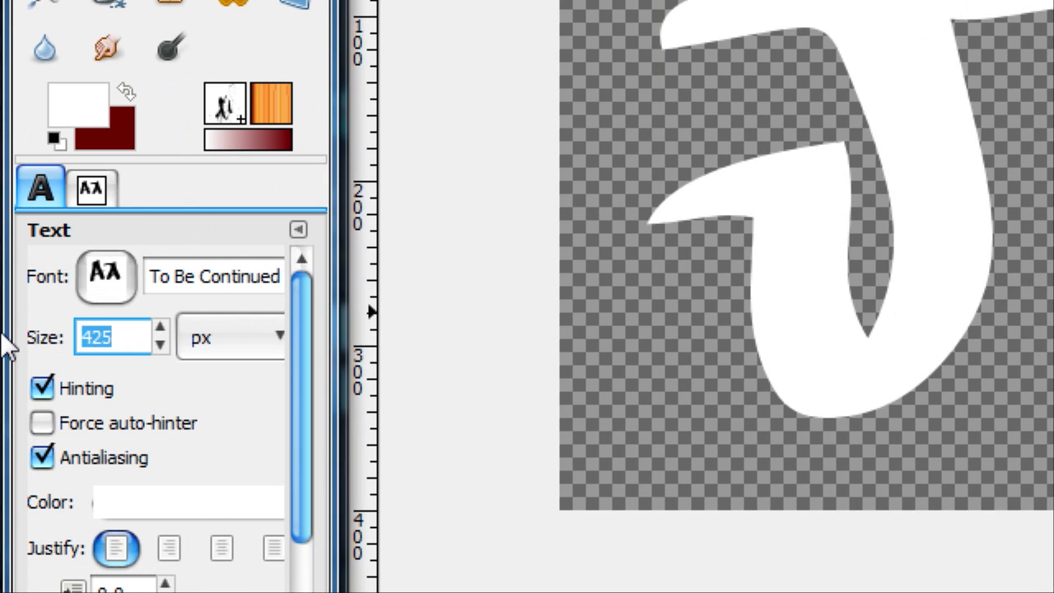
pyautogui.write('35')
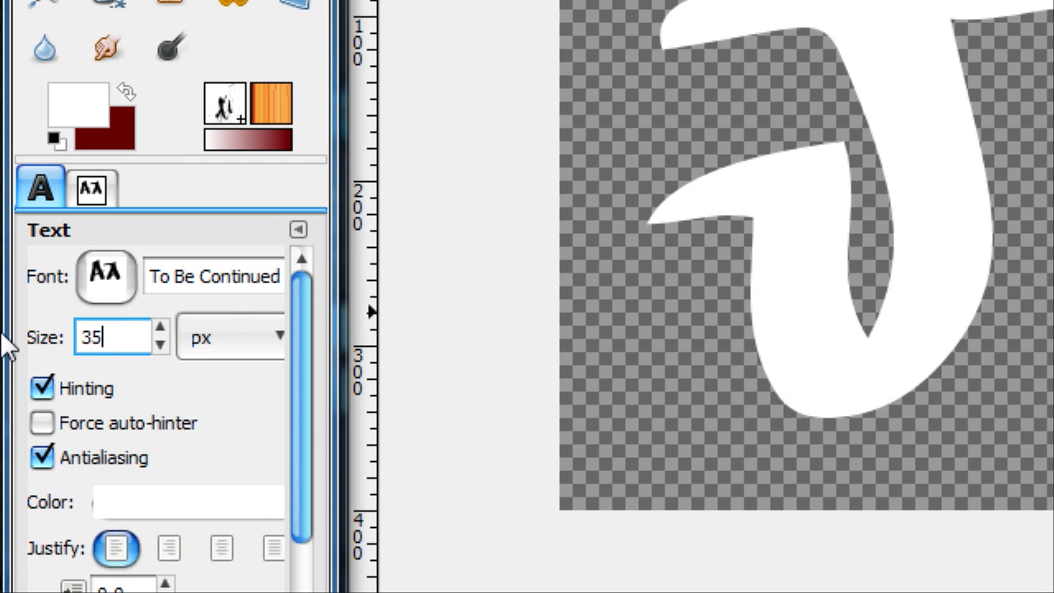
pyautogui.write('0')
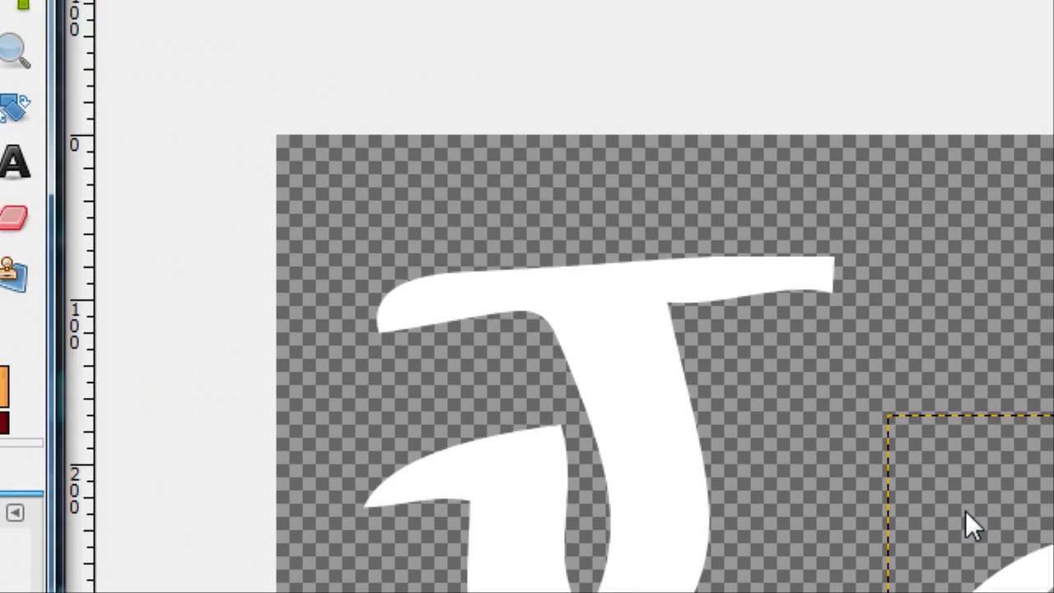
pyautogui.moveTo(659, 418); pyautogui.dragTo(438, 199)
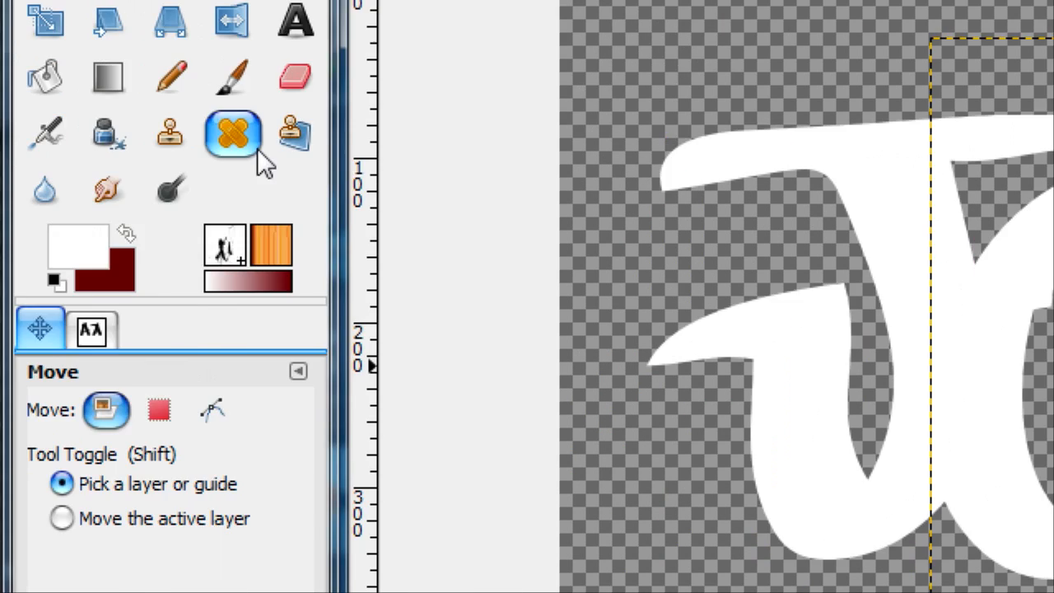
# Step: Reduce the text size of the letter o and reposition it so it still overlaps the J's right side
pyautogui.click(295, 20)
pyautogui.click(976, 329)
pyautogui.scroll(-3, 129, 488)
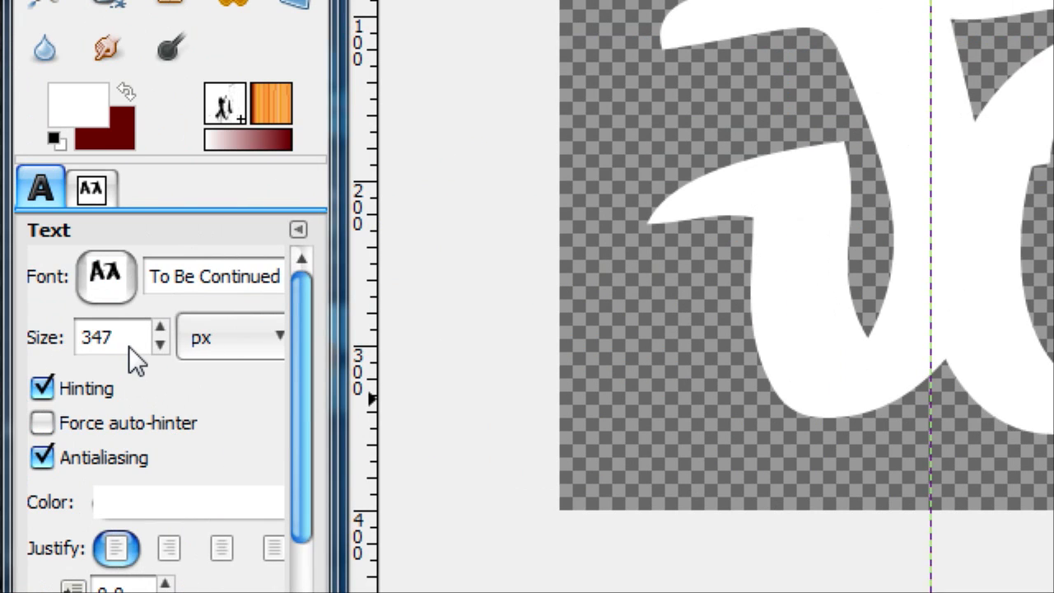
pyautogui.scroll(-20, 128, 346)
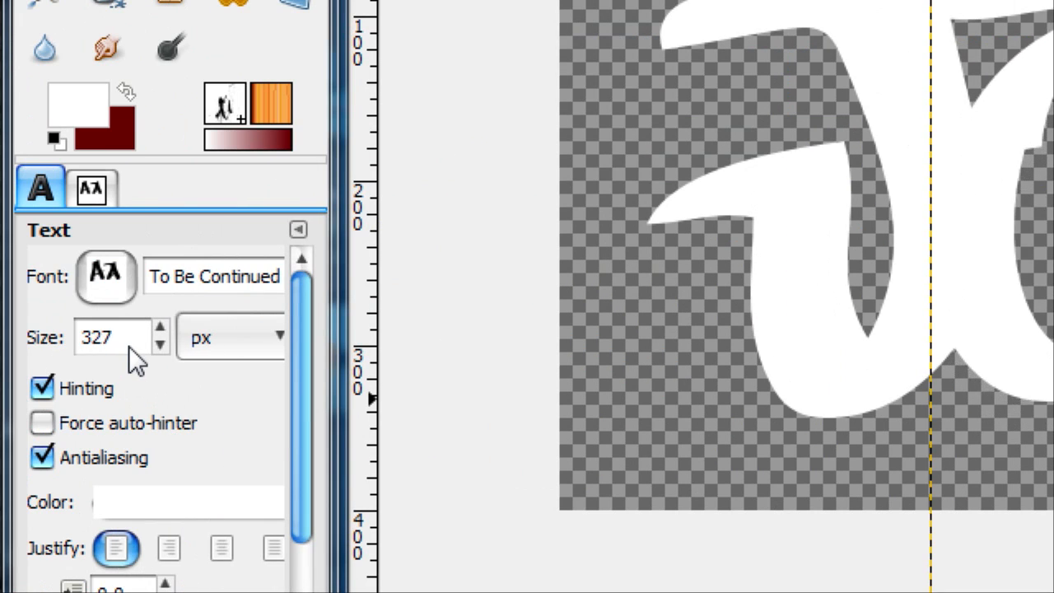
pyautogui.scroll(-2, 129, 345)
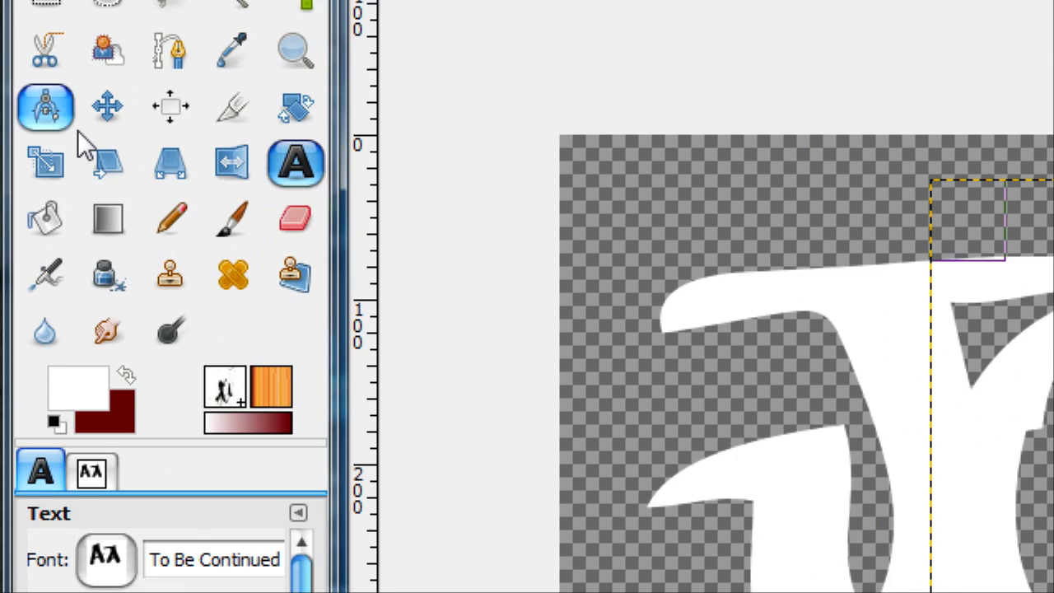
pyautogui.click(107, 106)
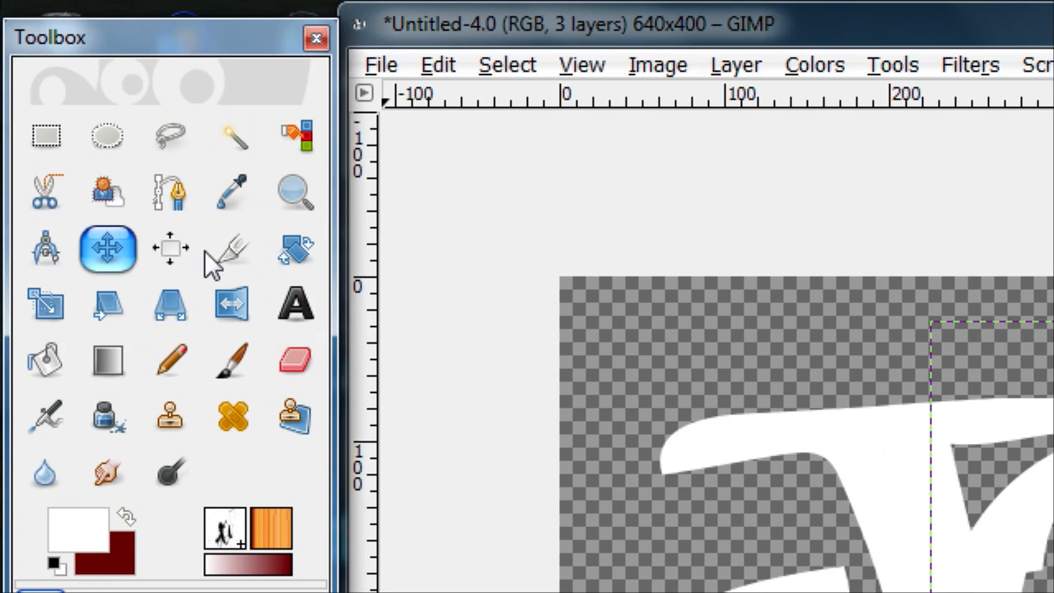
pyautogui.moveTo(715, 353); pyautogui.dragTo(729, 342)
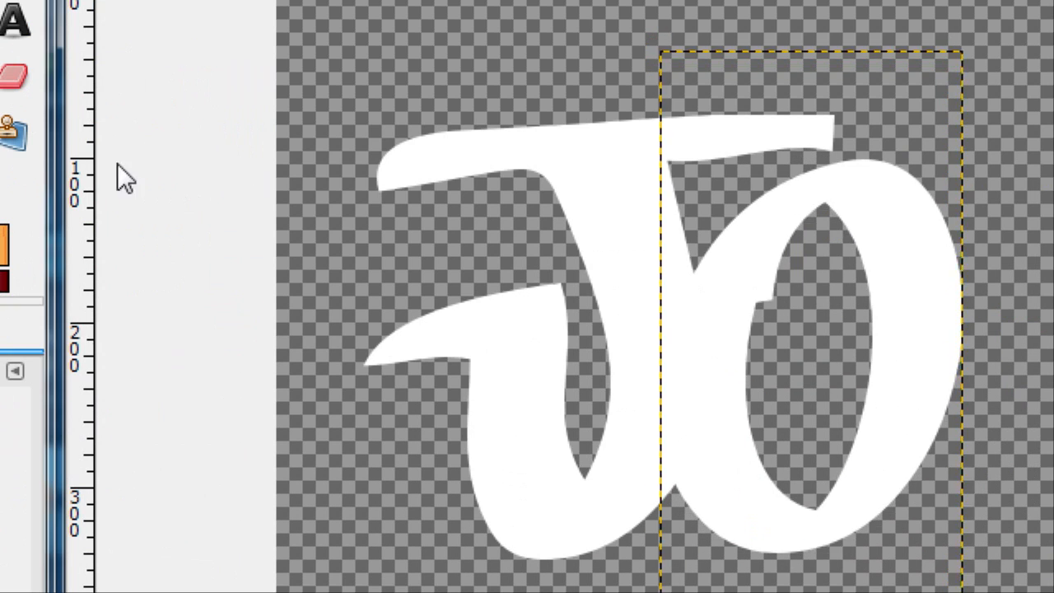
# Step: Add the letter "e" as its own text layer and move it so it slightly overlaps the o's right edge
pyautogui.click(20, 23)
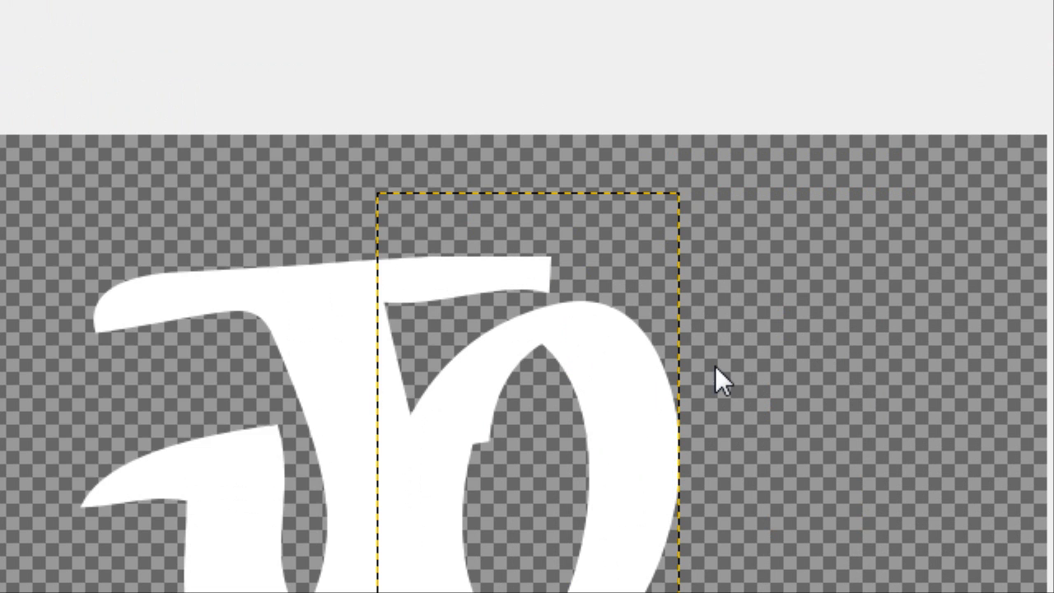
pyautogui.click(998, 223)
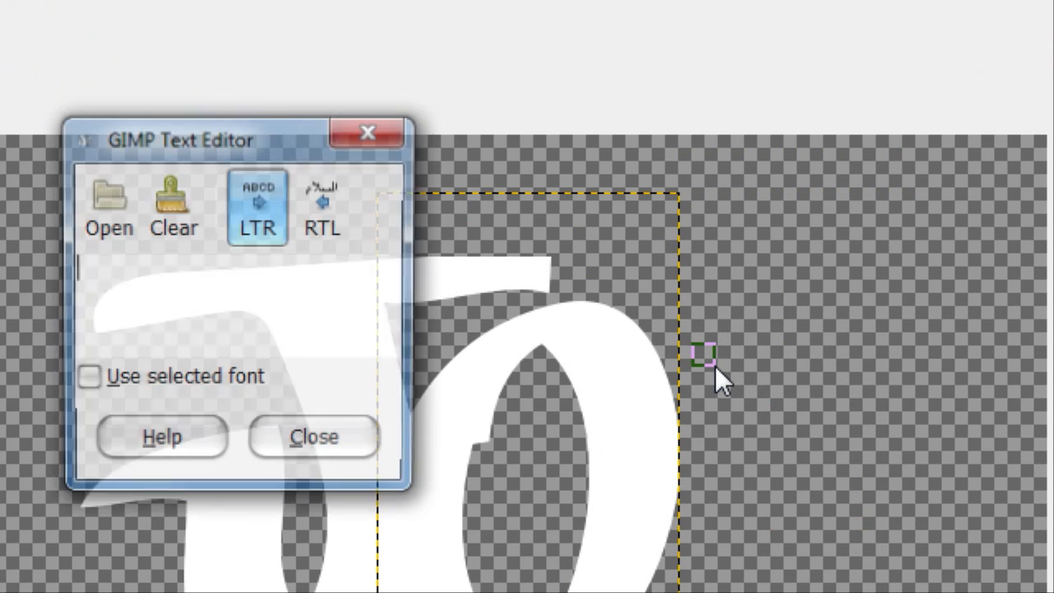
pyautogui.write('e')
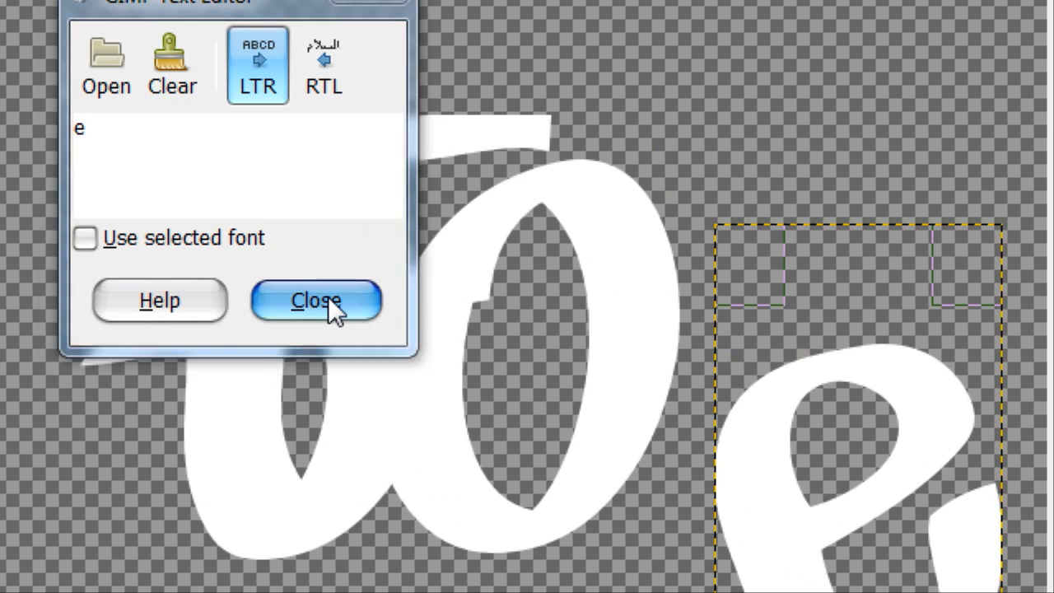
pyautogui.click(330, 301)
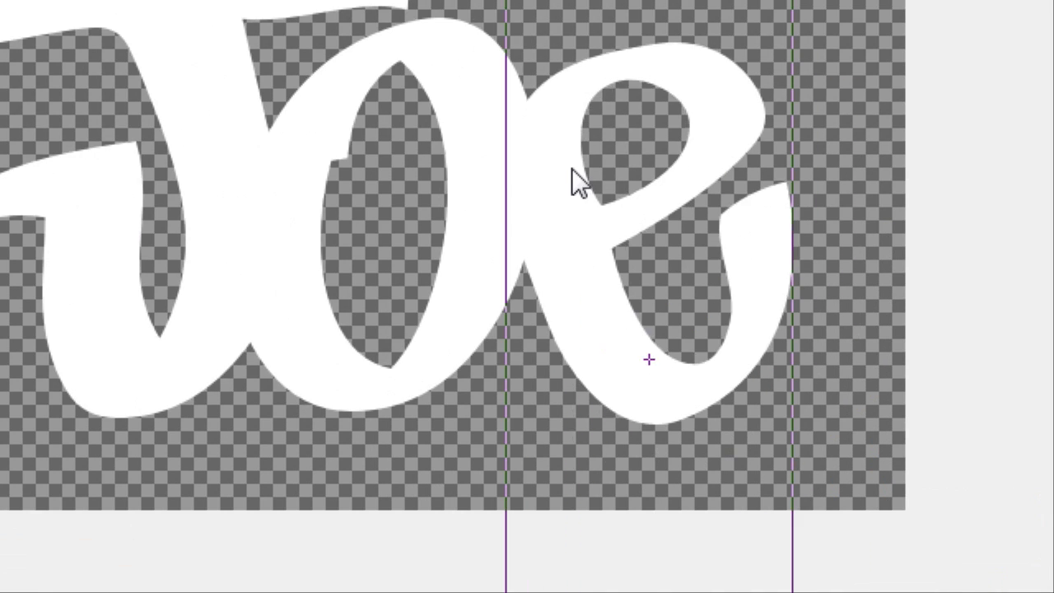
pyautogui.moveTo(571, 168); pyautogui.dragTo(550, 145)
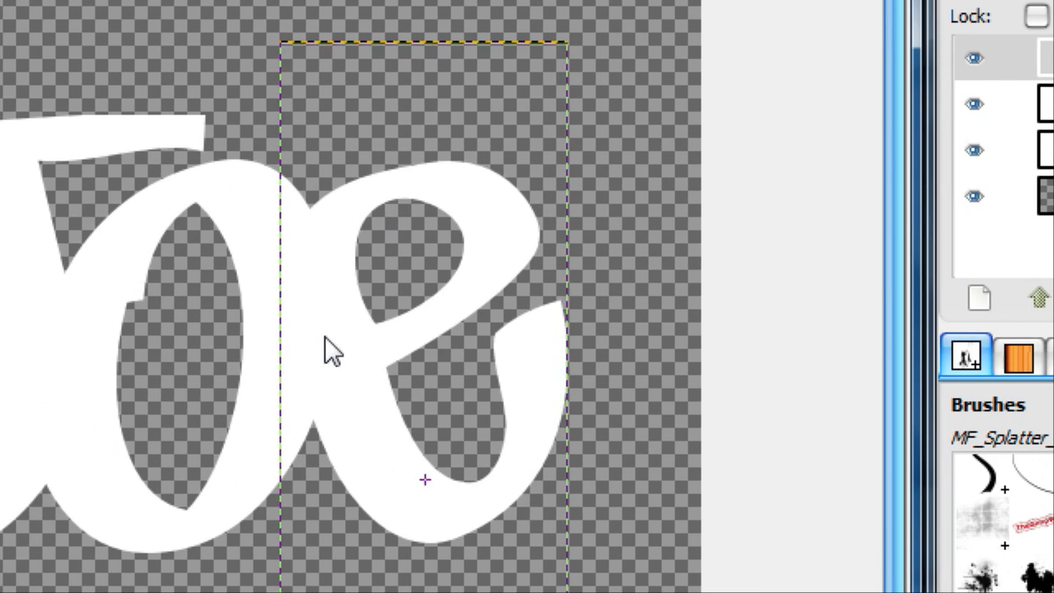
pyautogui.moveTo(324, 338)
pyautogui.mouseDown()
pyautogui.moveTo(326, 353)
pyautogui.moveTo(327, 336)
pyautogui.moveTo(308, 336)
pyautogui.mouseUp()
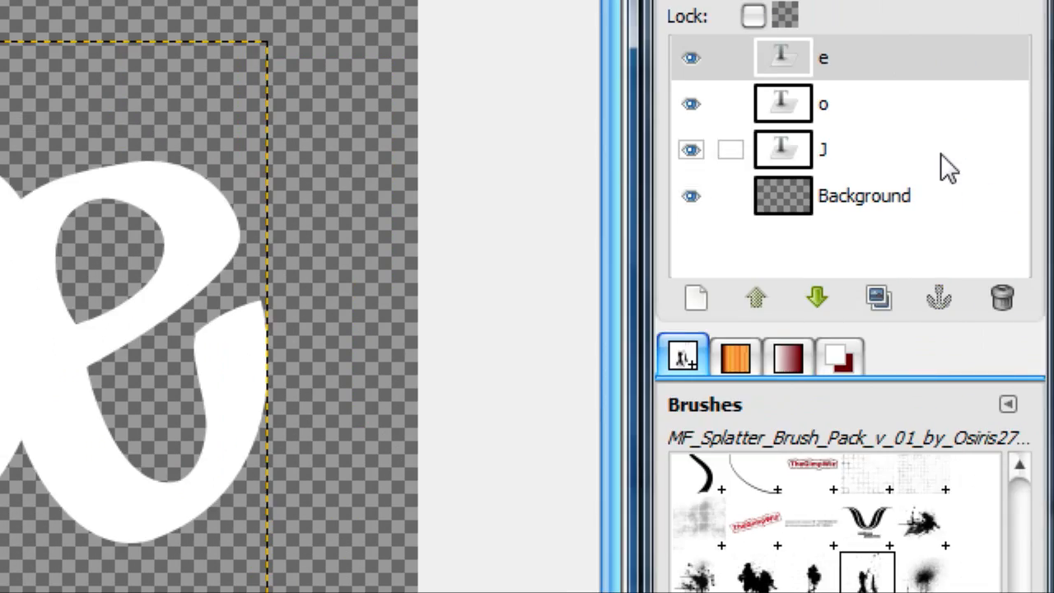
# Step: Reorder the letter layers so J is on top, o directly beneath it, and e just above Background
pyautogui.click(941, 153)
pyautogui.click(751, 300)
pyautogui.click(751, 301)
pyautogui.click(796, 153)
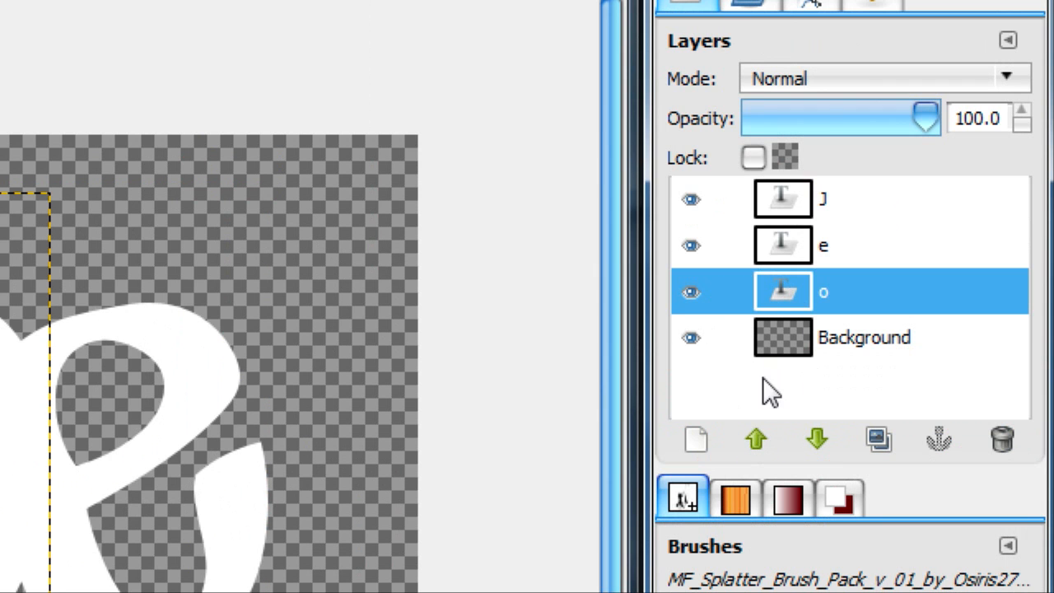
pyautogui.doubleClick(755, 435)
pyautogui.click(817, 439)
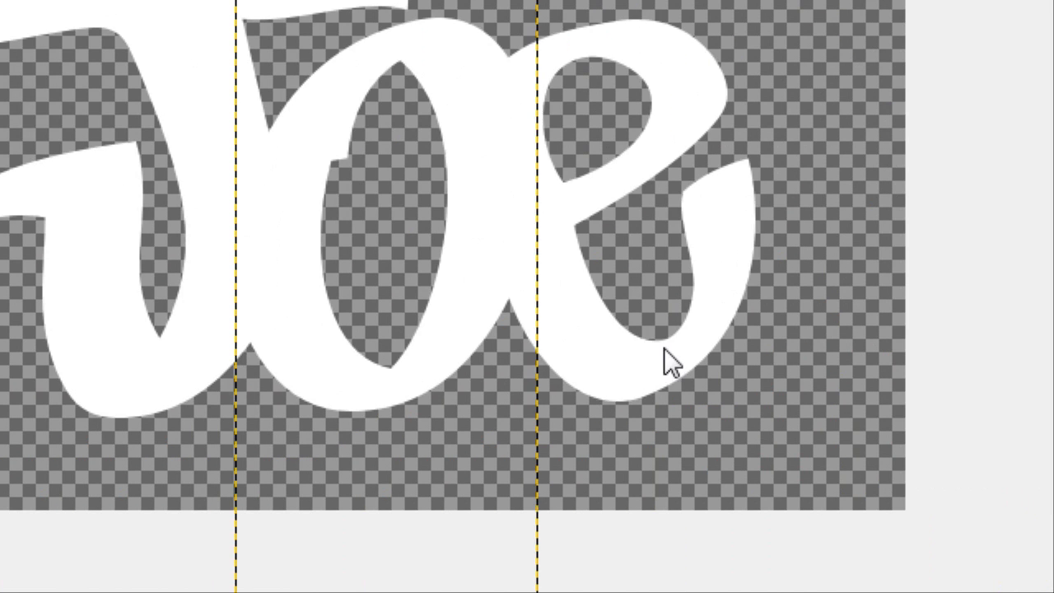
# Step: Duplicate the J, o and e text layers so each letter has a copy
pyautogui.click(659, 360)
pyautogui.moveTo(274, 243); pyautogui.dragTo(275, 243)
pyautogui.click(823, 199)
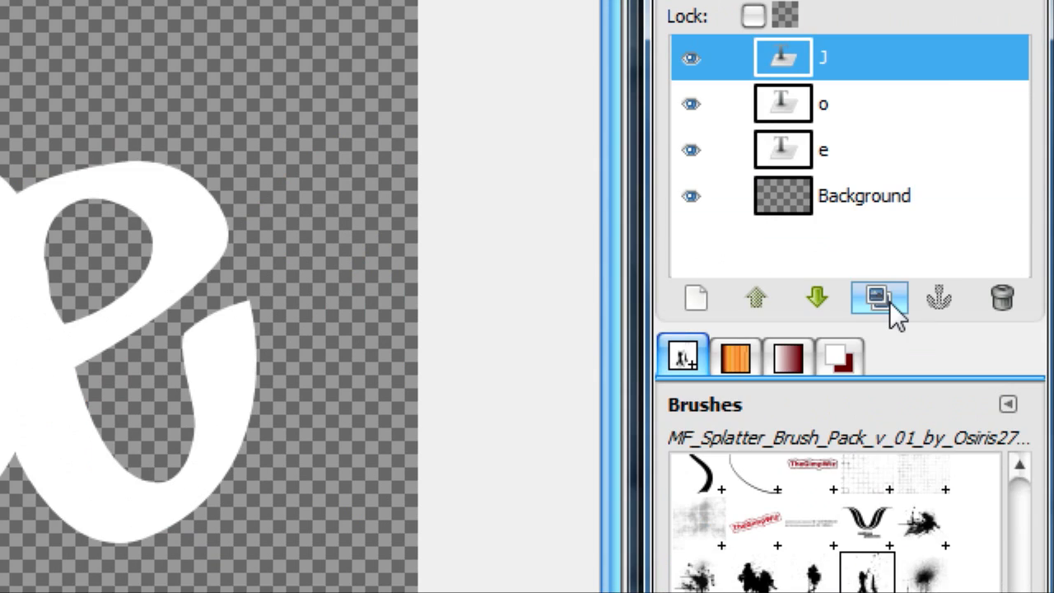
pyautogui.click(879, 438)
pyautogui.click(832, 291)
pyautogui.click(875, 441)
pyautogui.click(803, 383)
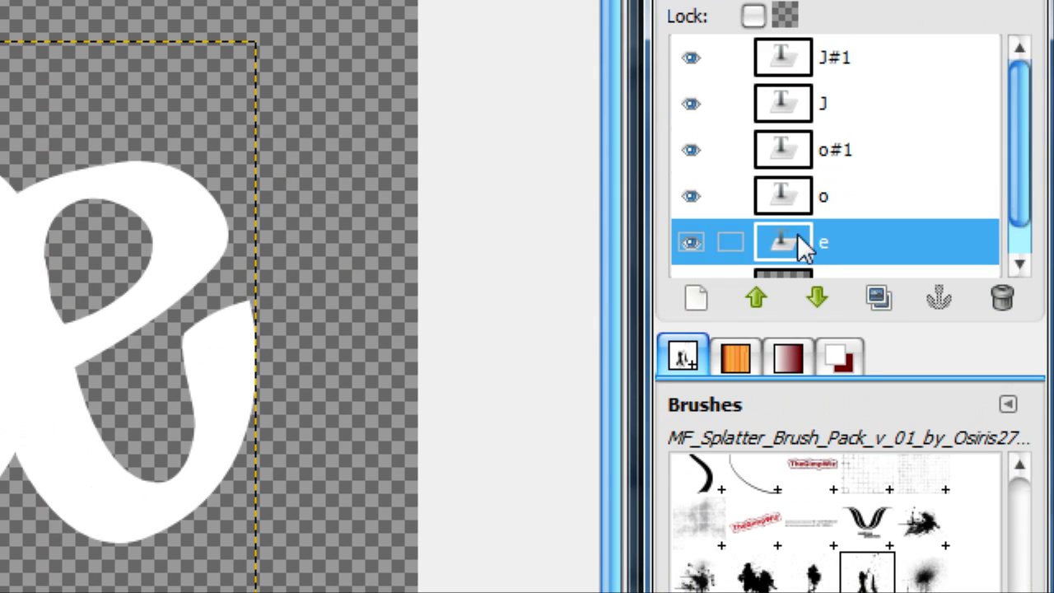
pyautogui.click(889, 443)
# Step: Hide the original J, o and e layers and merge the visible copies with Background, without discarding invisible layers
pyautogui.click(690, 207)
pyautogui.click(690, 116)
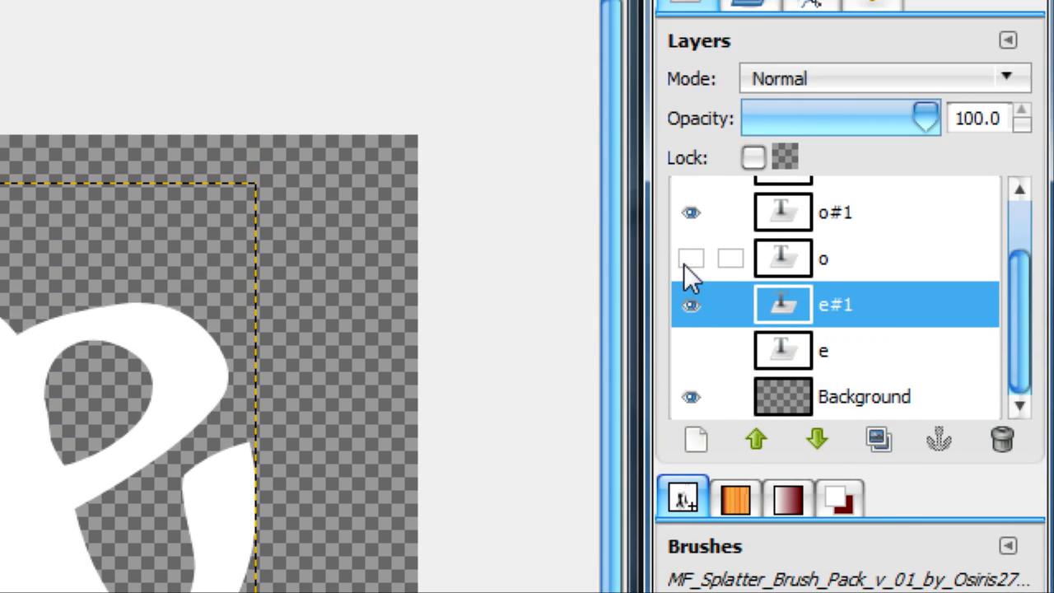
pyautogui.scroll(2, 684, 122)
pyautogui.rightClick(698, 241)
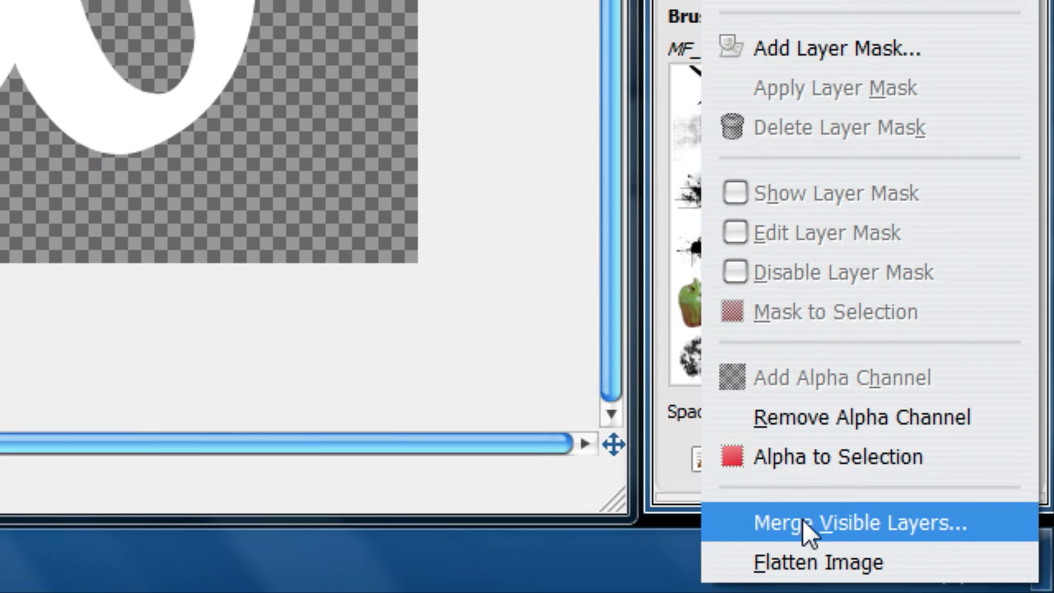
pyautogui.click(802, 519)
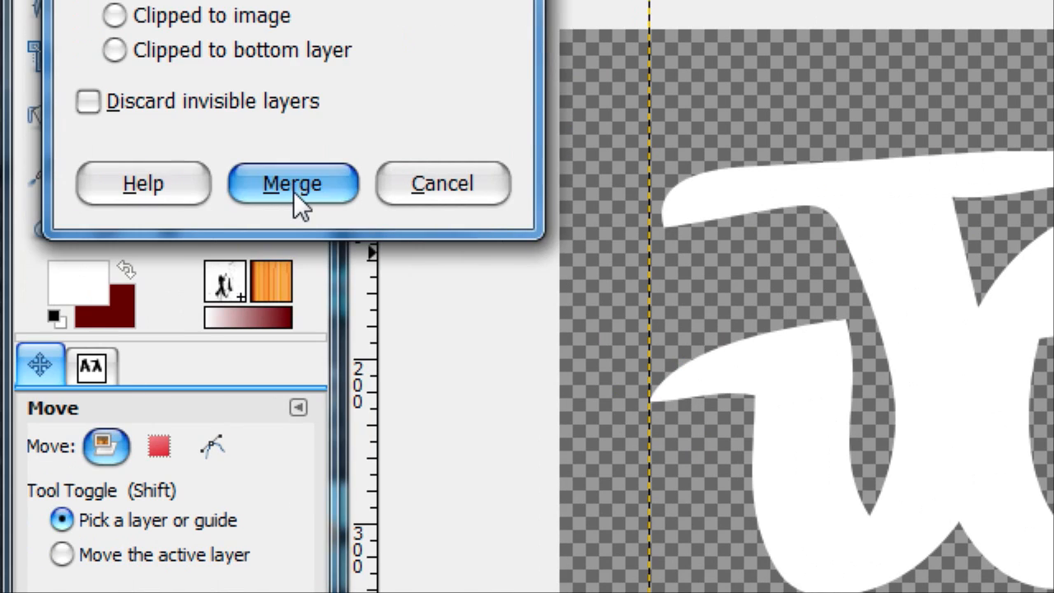
pyautogui.click(293, 191)
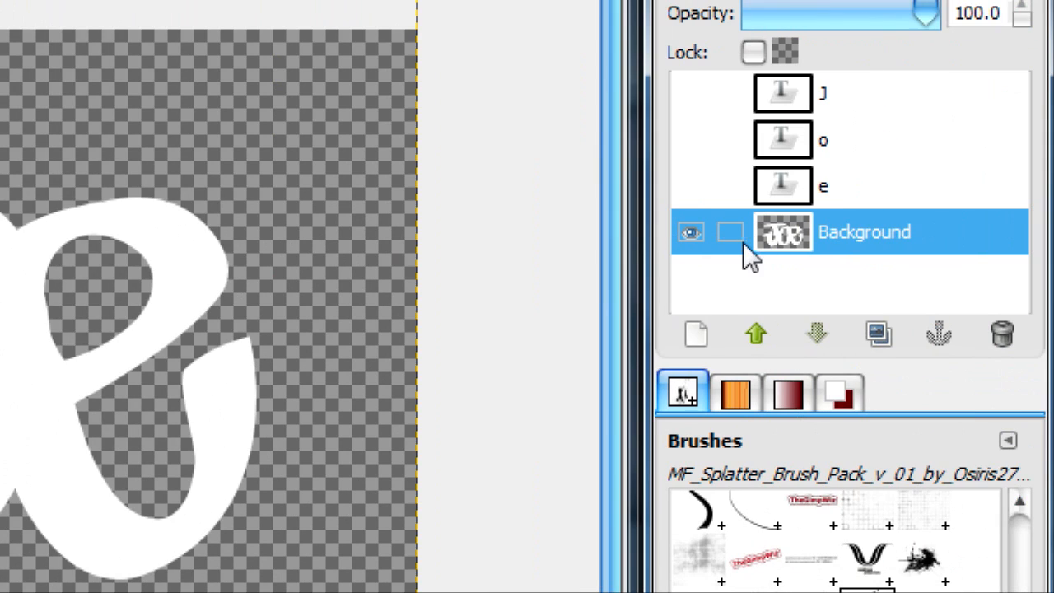
# Step: Resize the merged Background layer to the image size
pyautogui.click(690, 234)
pyautogui.click(690, 234)
pyautogui.rightClick(765, 230)
pyautogui.click(542, 298)
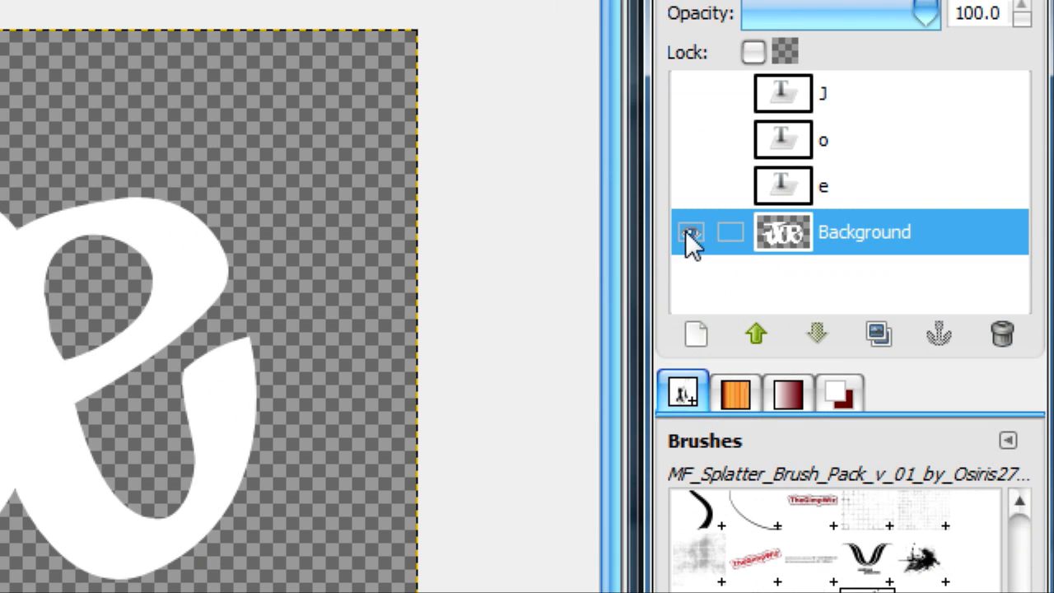
# Step: Hide the merged Background layer and make the separate J, o and e layers visible
pyautogui.click(690, 91)
pyautogui.click(690, 45)
pyautogui.click(690, 280)
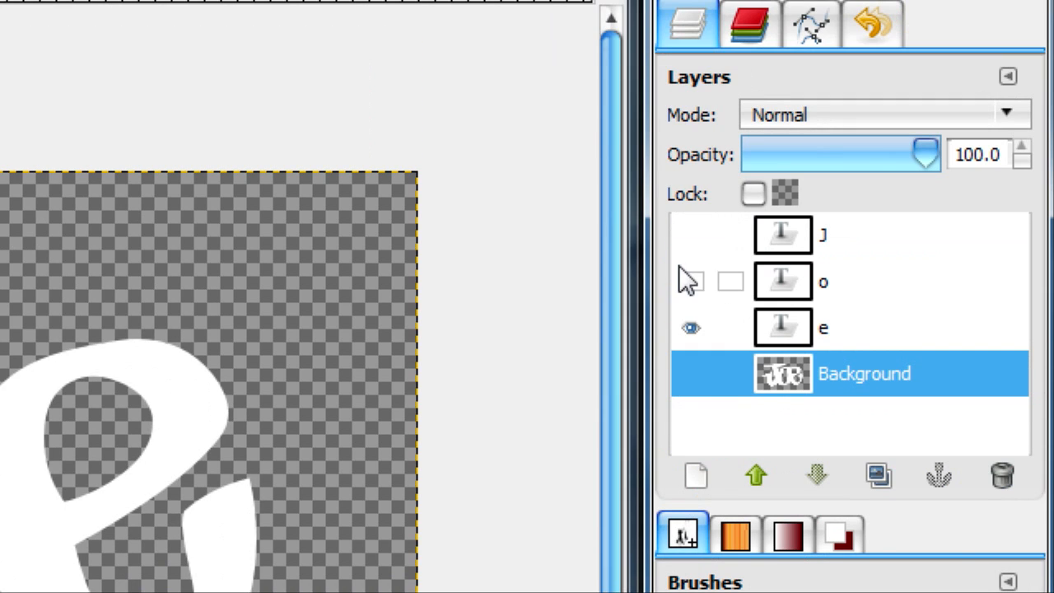
pyautogui.click(678, 252)
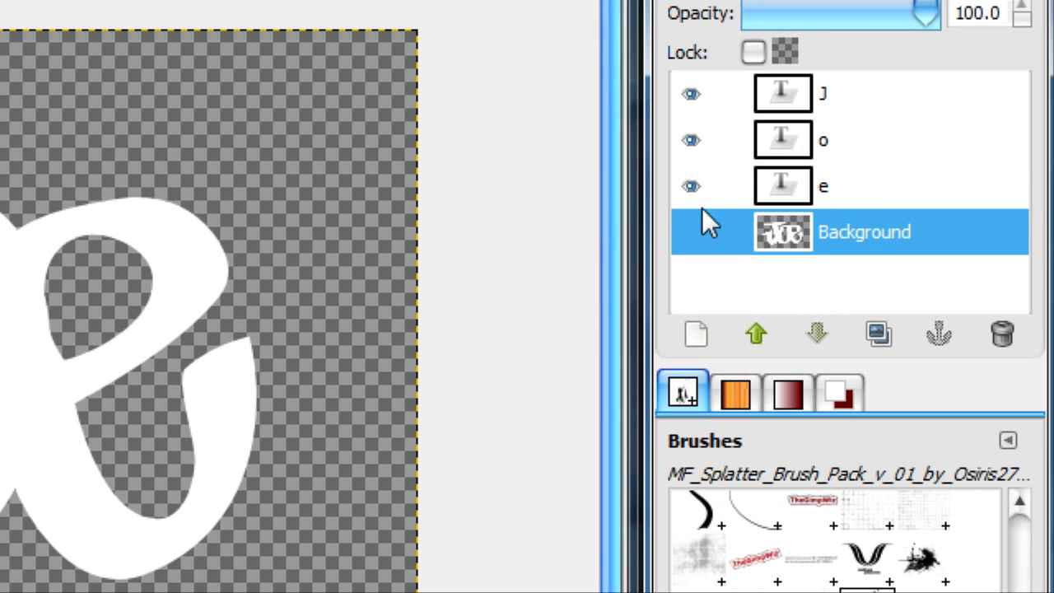
# Step: Turn the J layer's letter shape into a selection
pyautogui.click(824, 199)
pyautogui.click(821, 135)
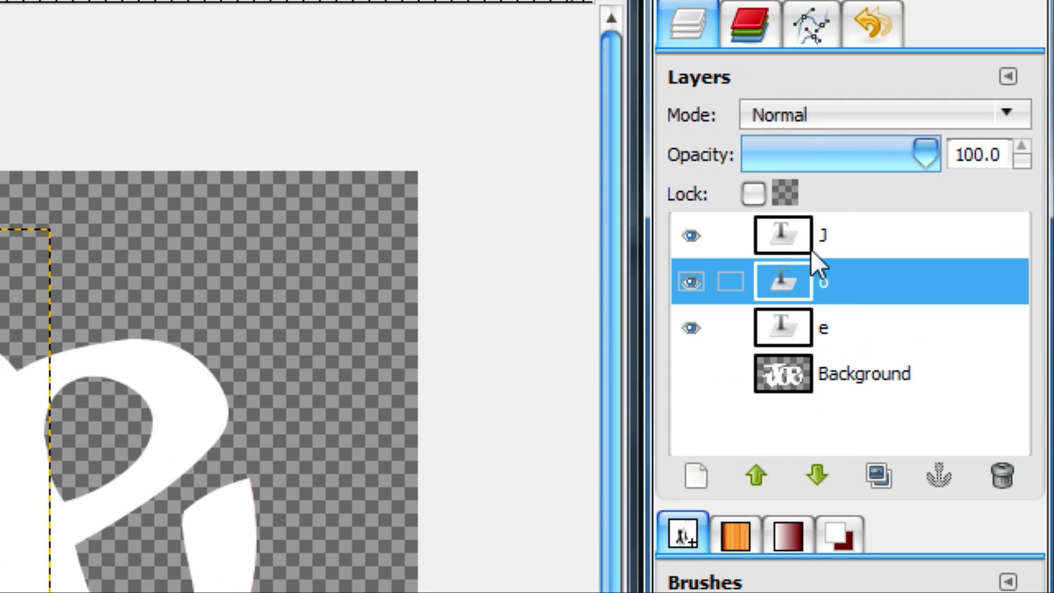
pyautogui.click(810, 106)
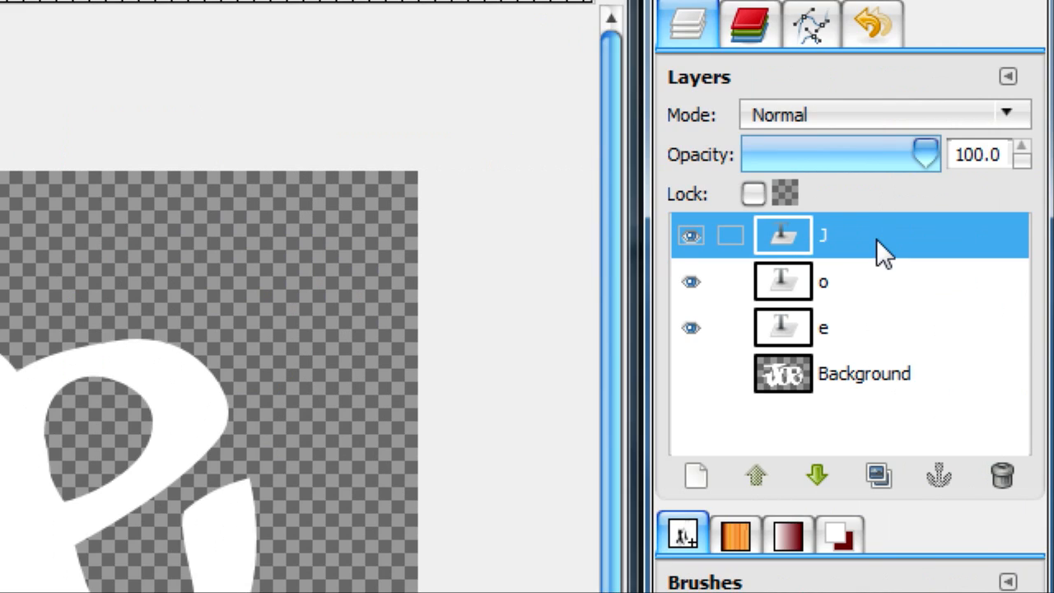
pyautogui.rightClick(818, 252)
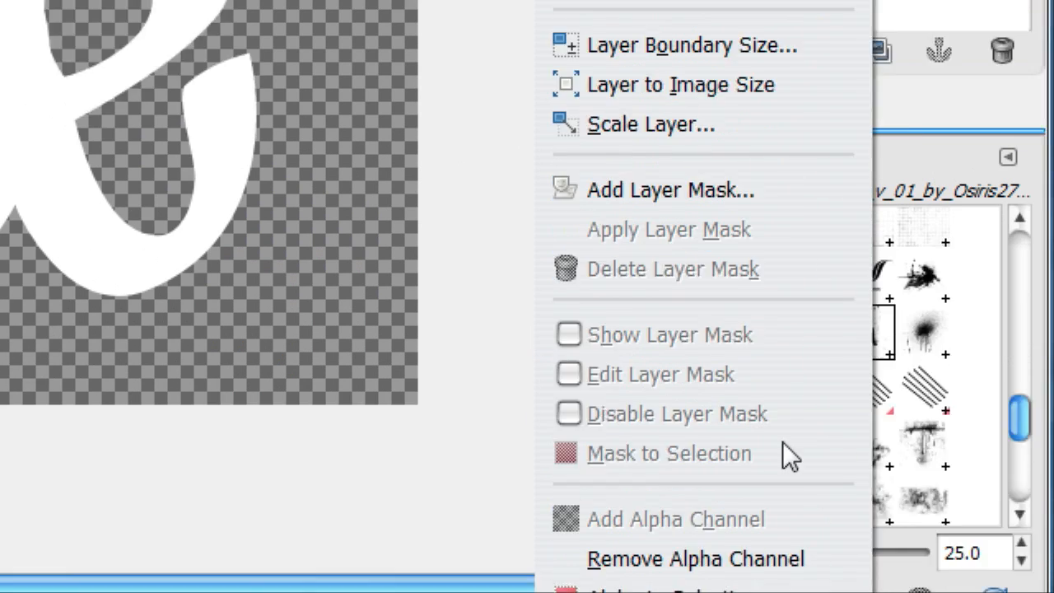
pyautogui.click(677, 453)
# Step: Add a transparent new layer between the J and o layers and make it active
pyautogui.click(840, 283)
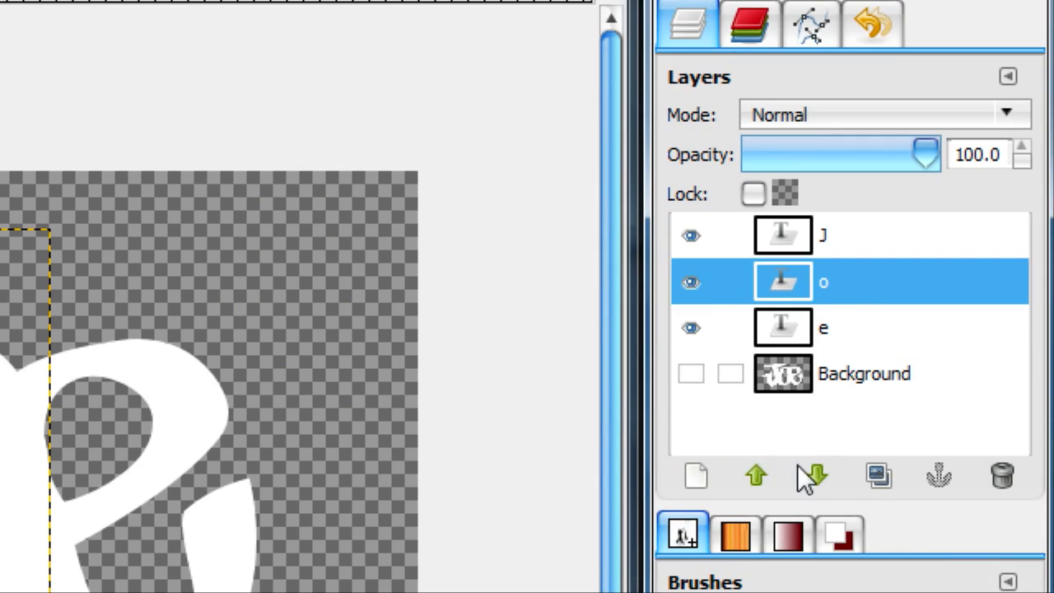
pyautogui.click(712, 340)
pyautogui.click(287, 342)
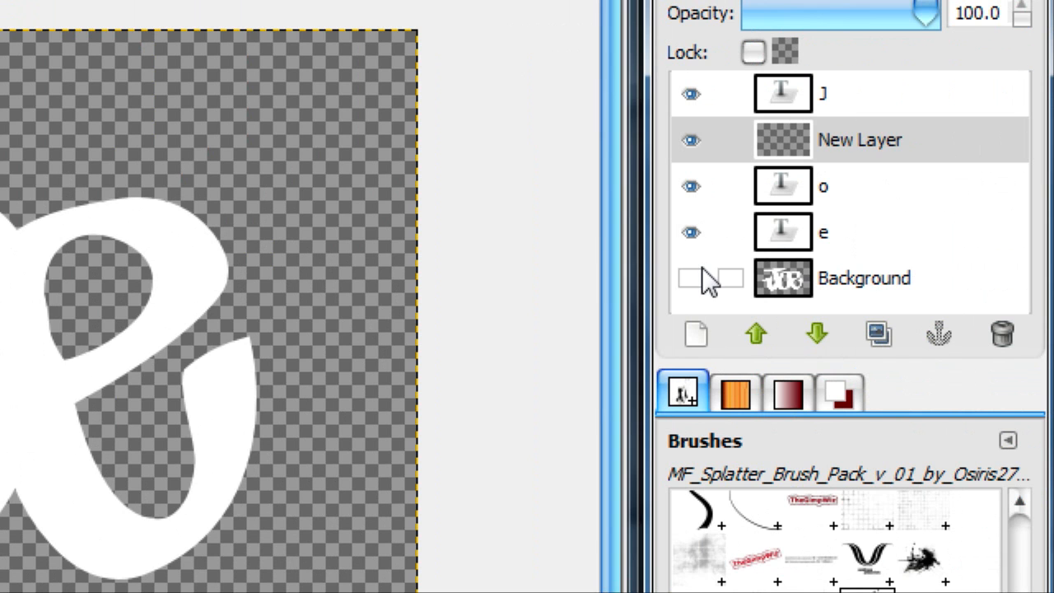
pyautogui.click(696, 278)
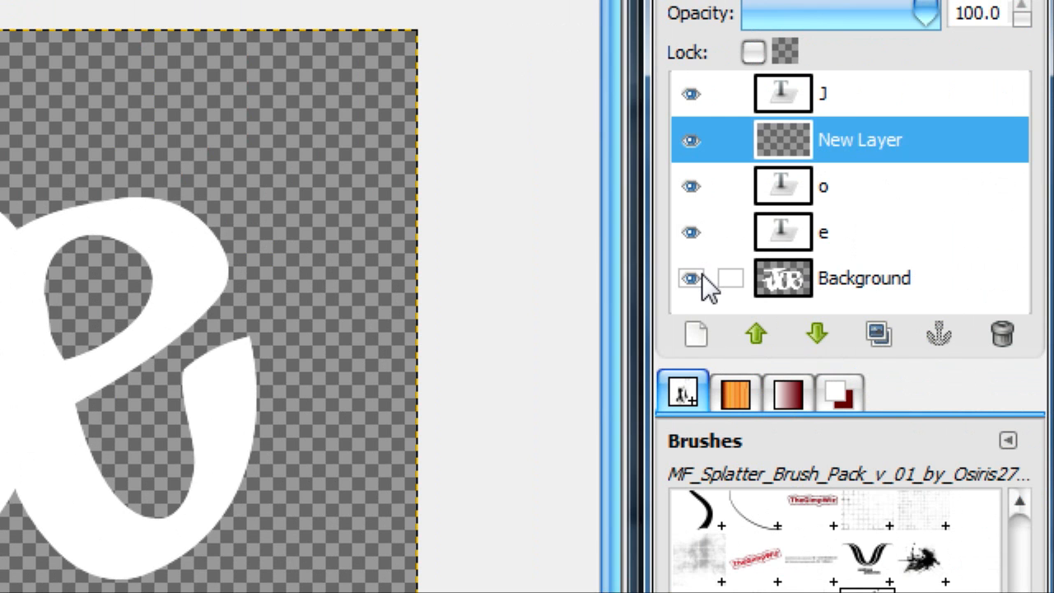
pyautogui.click(779, 274)
pyautogui.click(786, 140)
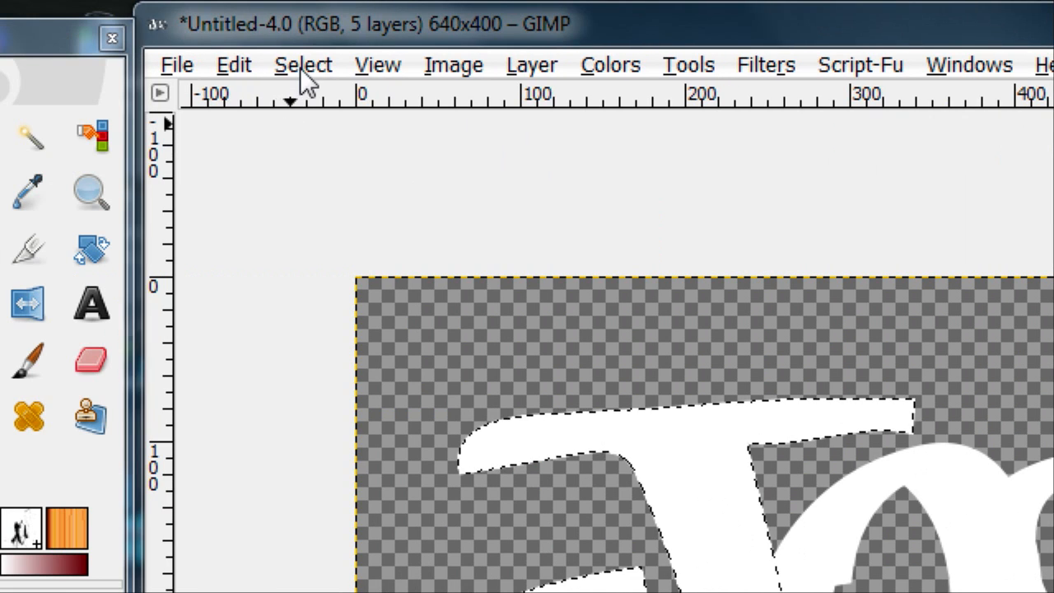
# Step: Grow the J selection by 9 pixels and fill it with the default black on the new layer
pyautogui.click(299, 67)
pyautogui.click(430, 534)
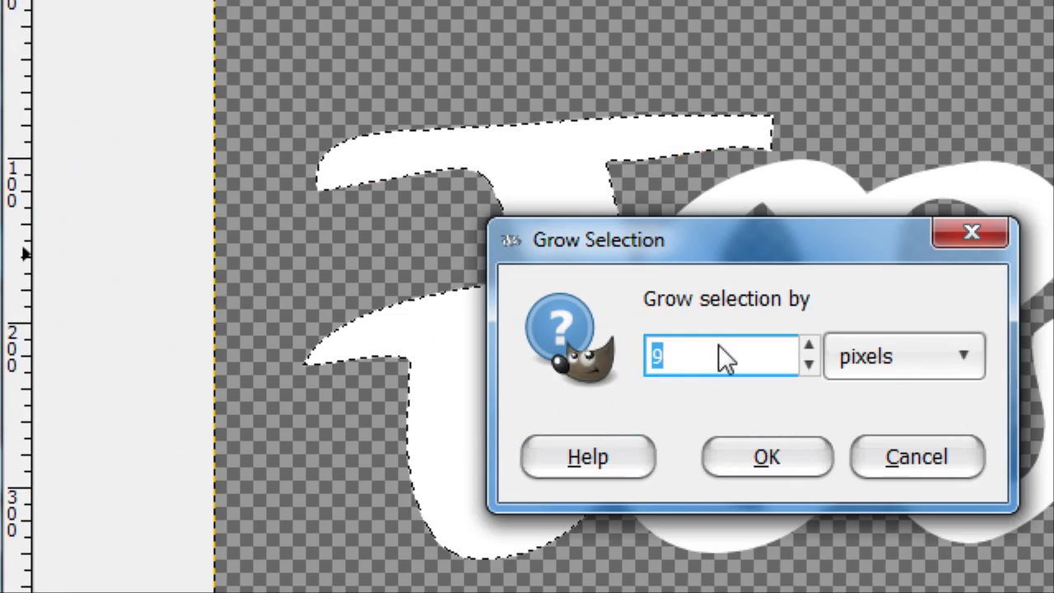
pyautogui.click(760, 438)
pyautogui.click(42, 219)
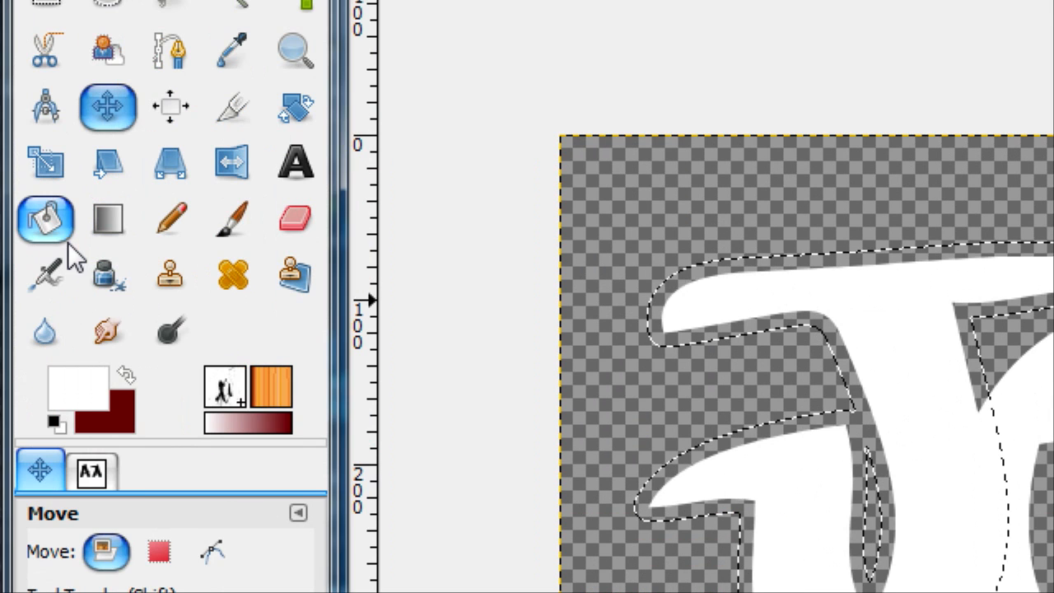
pyautogui.click(58, 425)
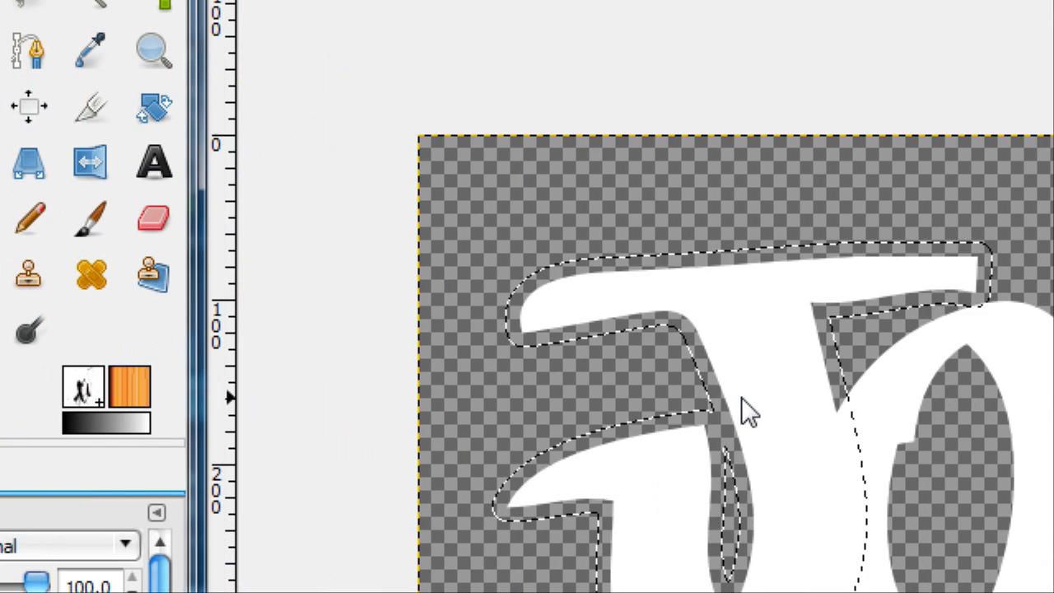
pyautogui.click(883, 399)
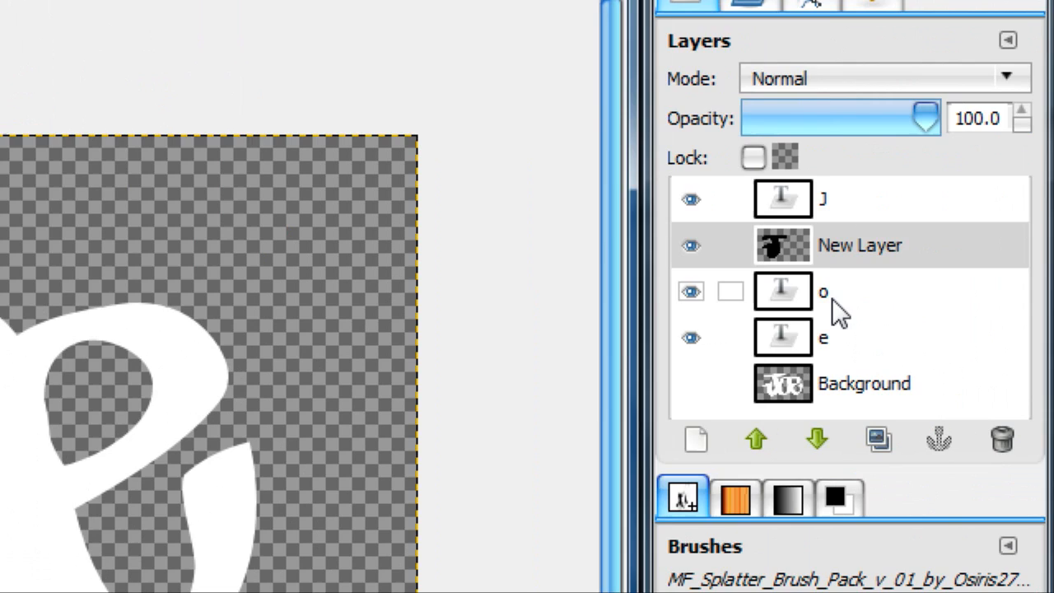
# Step: Turn the o's letter shape into a selection and add a transparent new layer directly beneath the o layer
pyautogui.rightClick(835, 305)
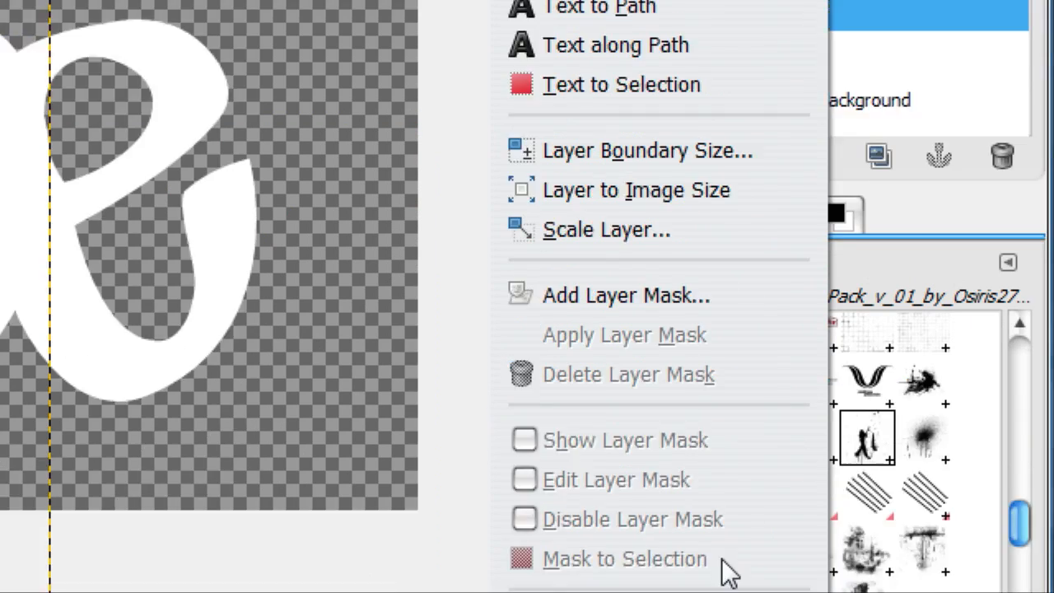
pyautogui.click(706, 418)
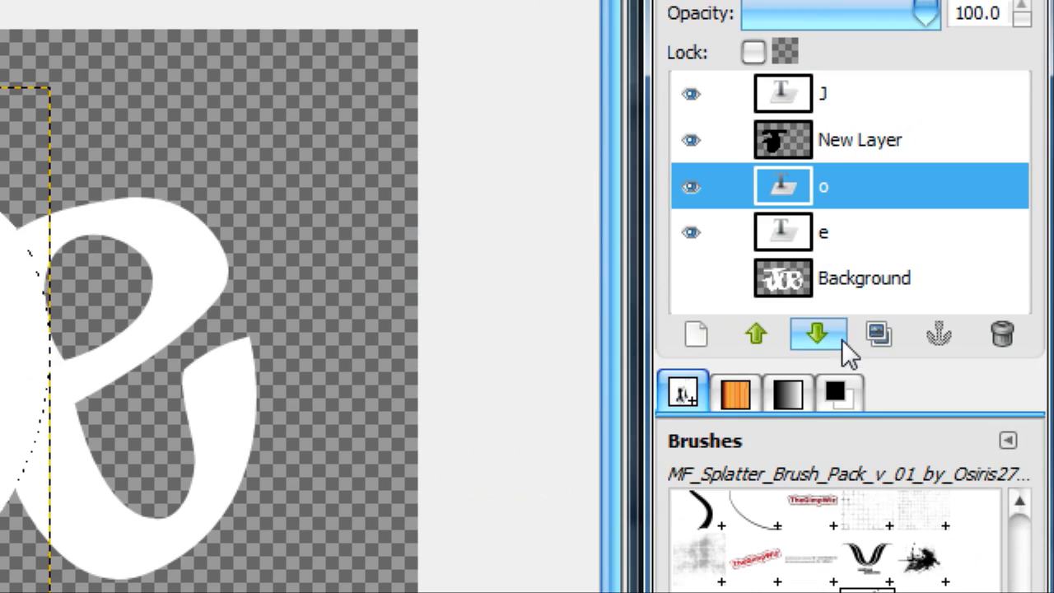
pyautogui.click(703, 334)
pyautogui.click(322, 419)
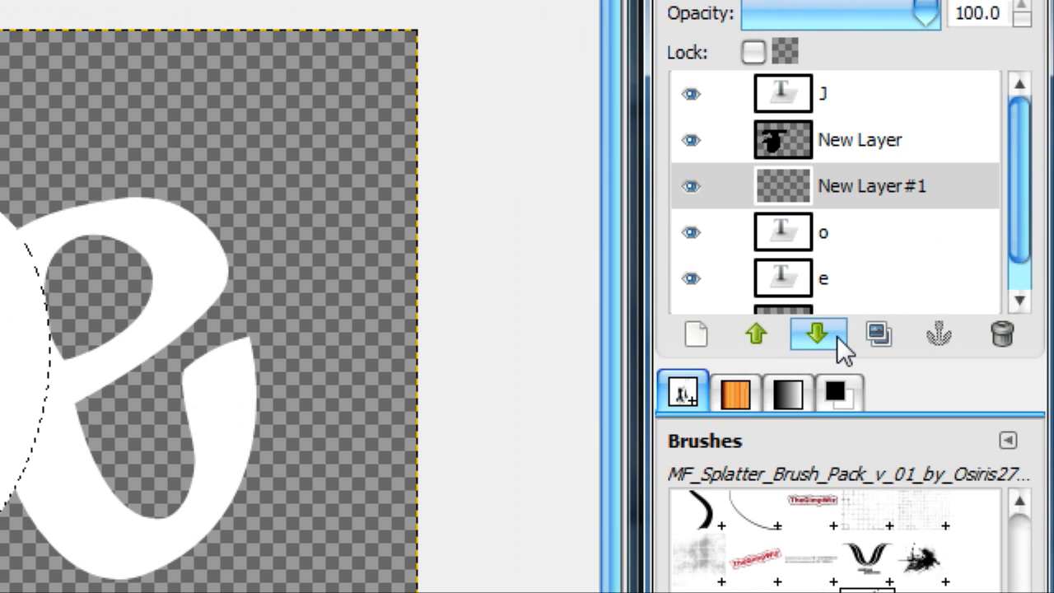
pyautogui.click(957, 475)
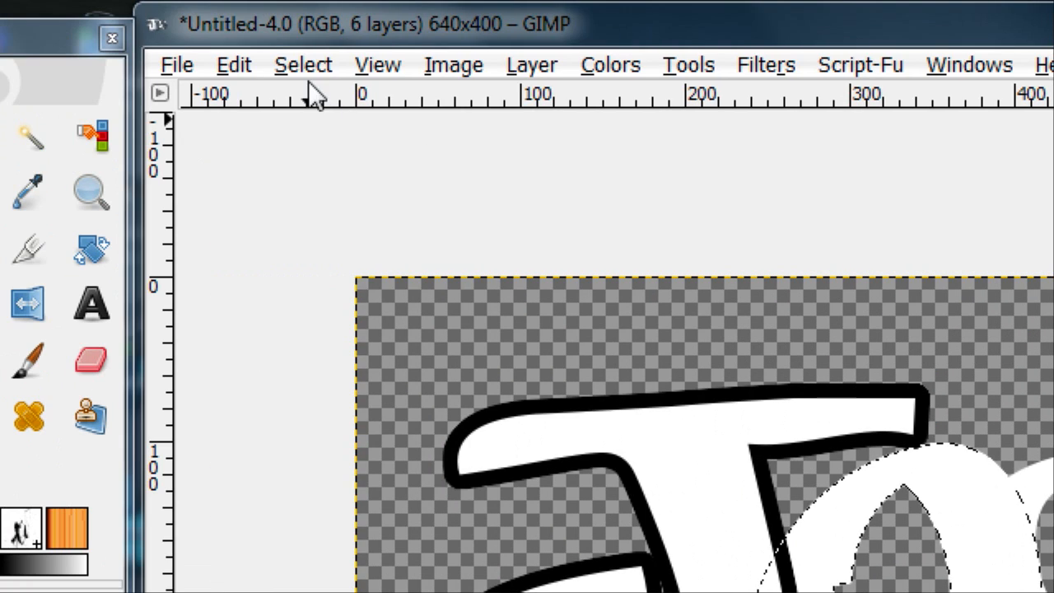
# Step: Grow the o selection by 9 pixels and fill it with black on the layer beneath the o
pyautogui.click(303, 64)
pyautogui.click(401, 522)
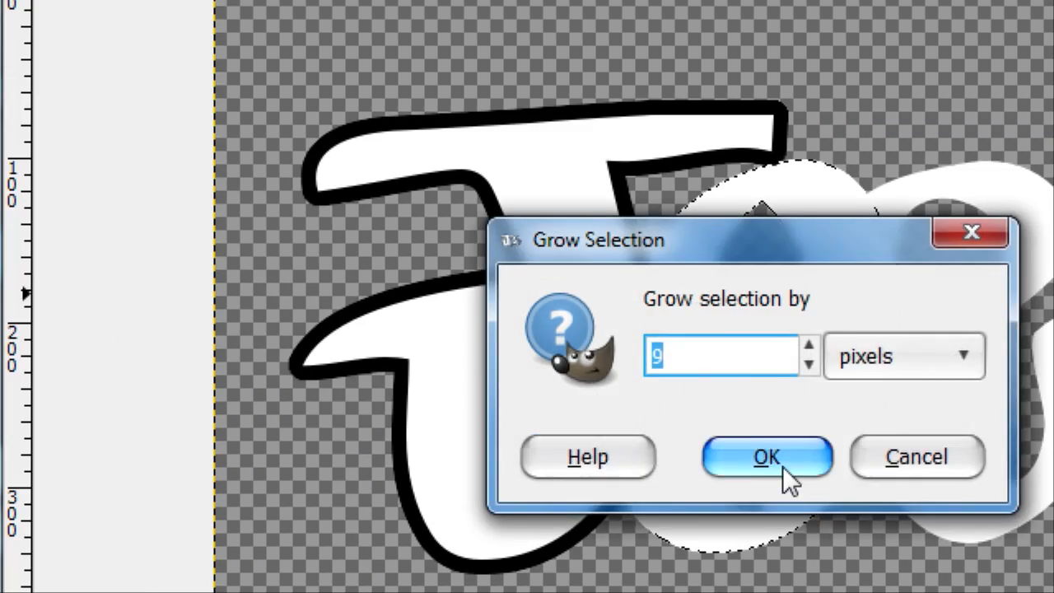
pyautogui.click(669, 315)
pyautogui.click(536, 346)
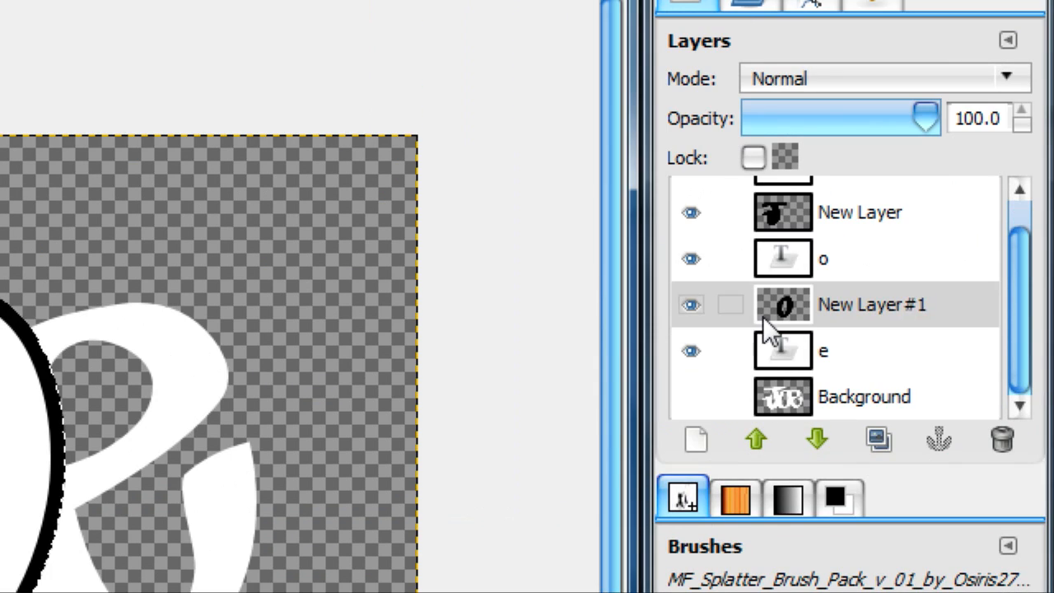
# Step: Add a transparent new layer beneath the e layer and turn the e's letter shape into a selection
pyautogui.click(804, 352)
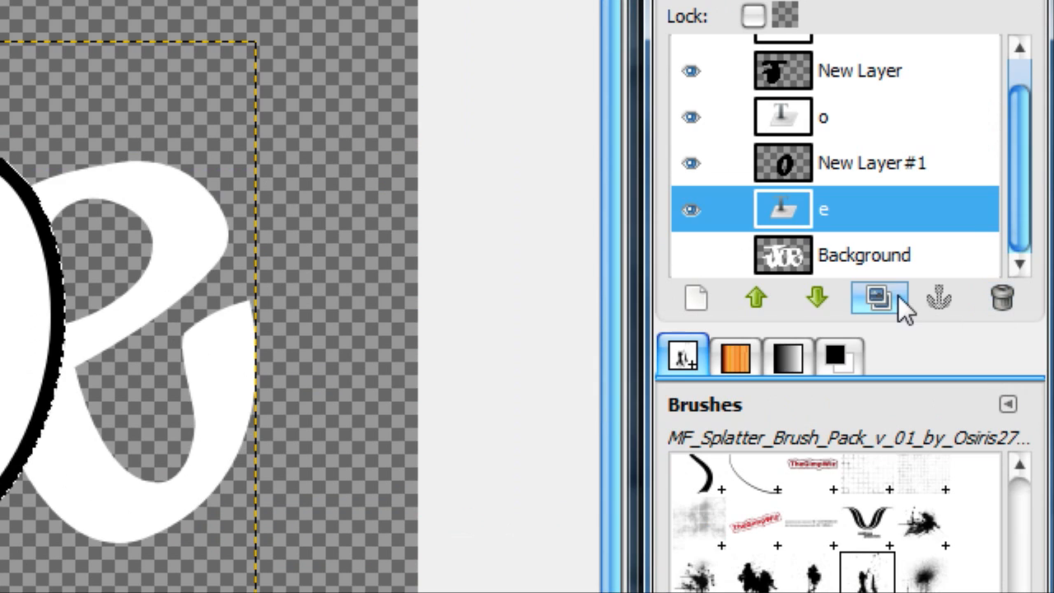
pyautogui.click(878, 439)
pyautogui.hotkey('ctrl', 'z')
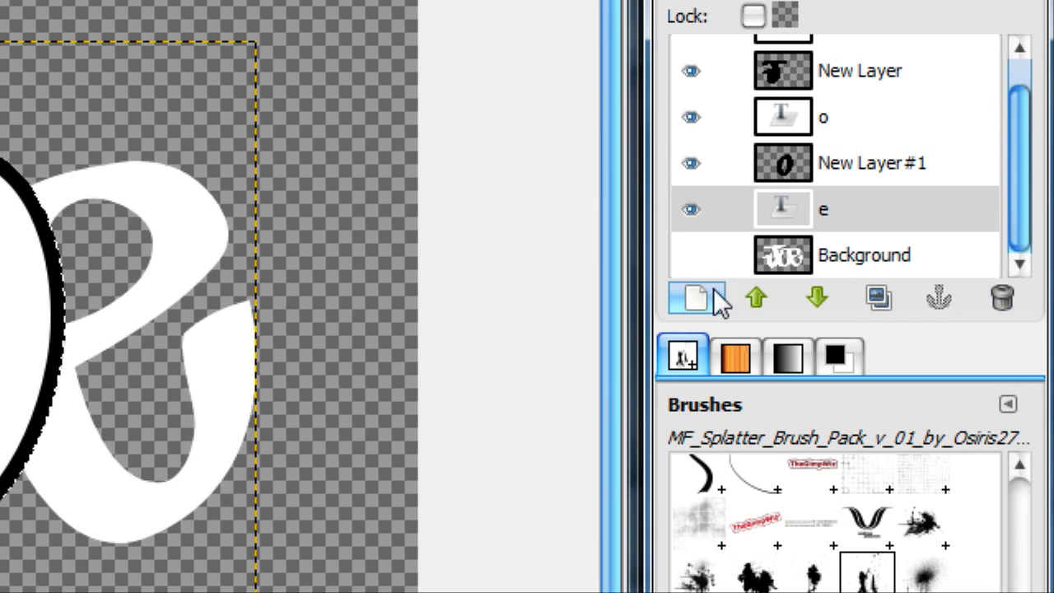
pyautogui.click(714, 292)
pyautogui.click(32, 462)
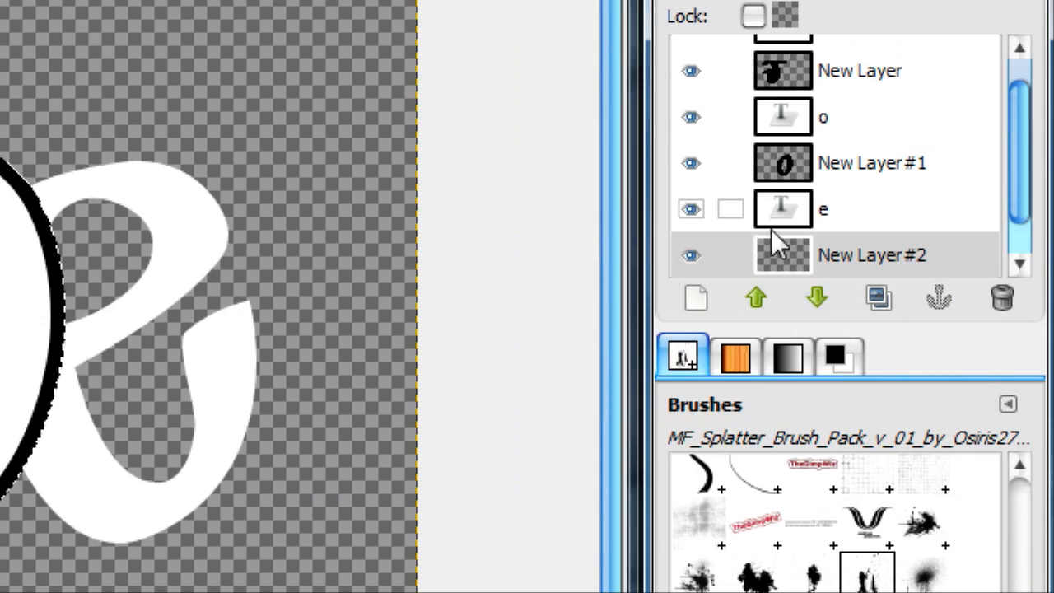
pyautogui.rightClick(771, 229)
pyautogui.click(576, 455)
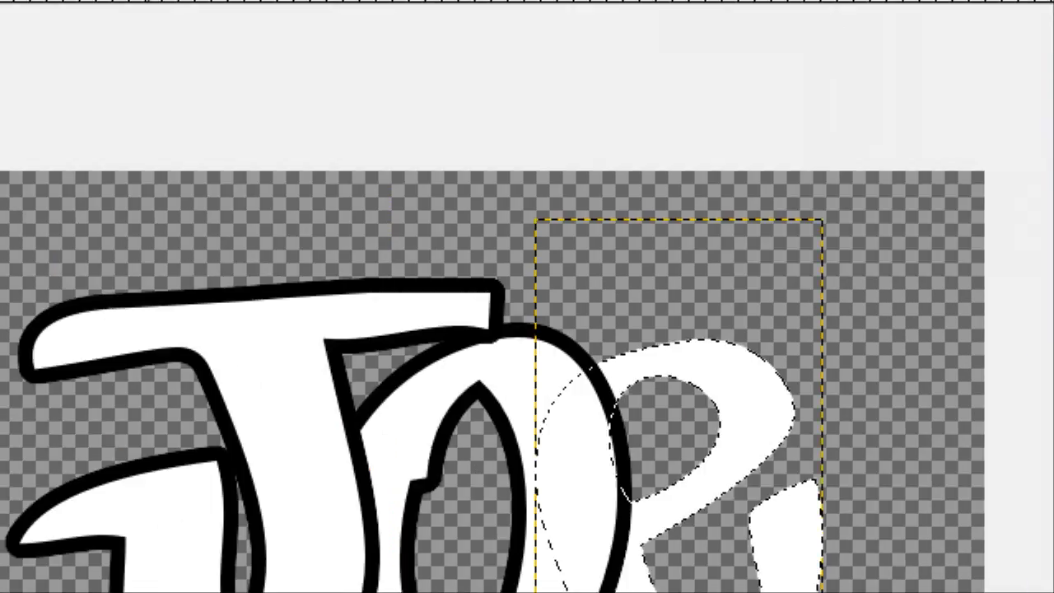
# Step: Grow the e selection by 9 pixels and fill it with black on the new layer beneath the e
pyautogui.click(293, 66)
pyautogui.click(367, 524)
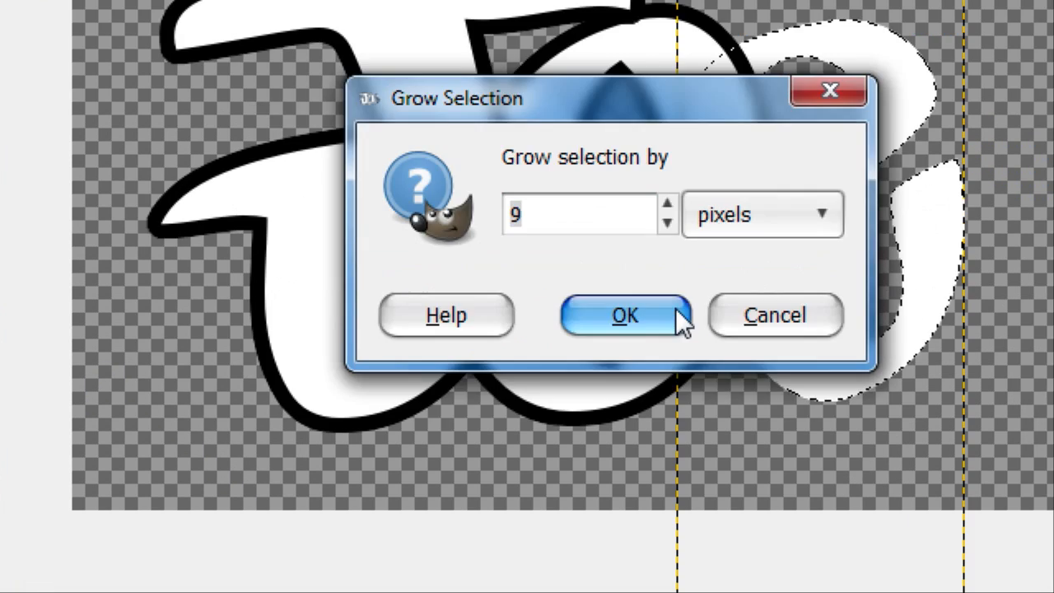
pyautogui.click(675, 309)
pyautogui.hotkey('ctrl', ',')
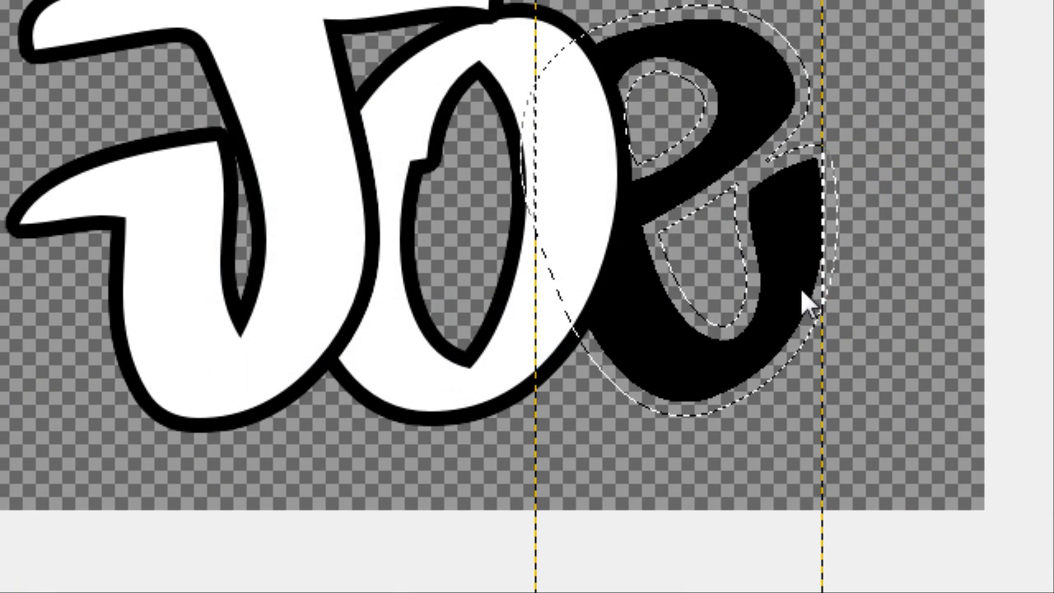
pyautogui.hotkey('ctrl', 'z')
pyautogui.click(814, 120)
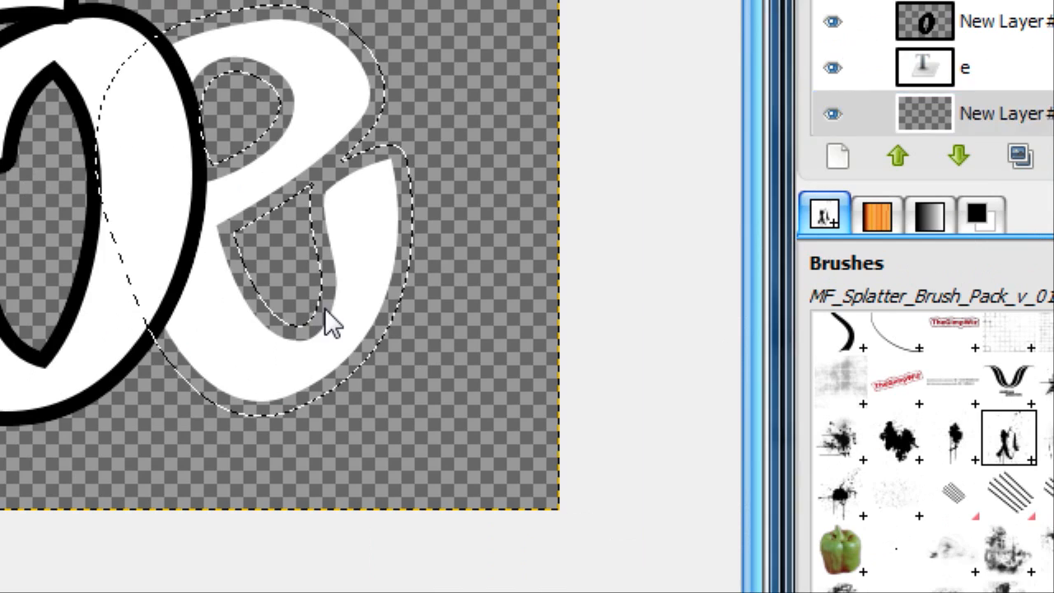
pyautogui.hotkey('ctrl', ',')
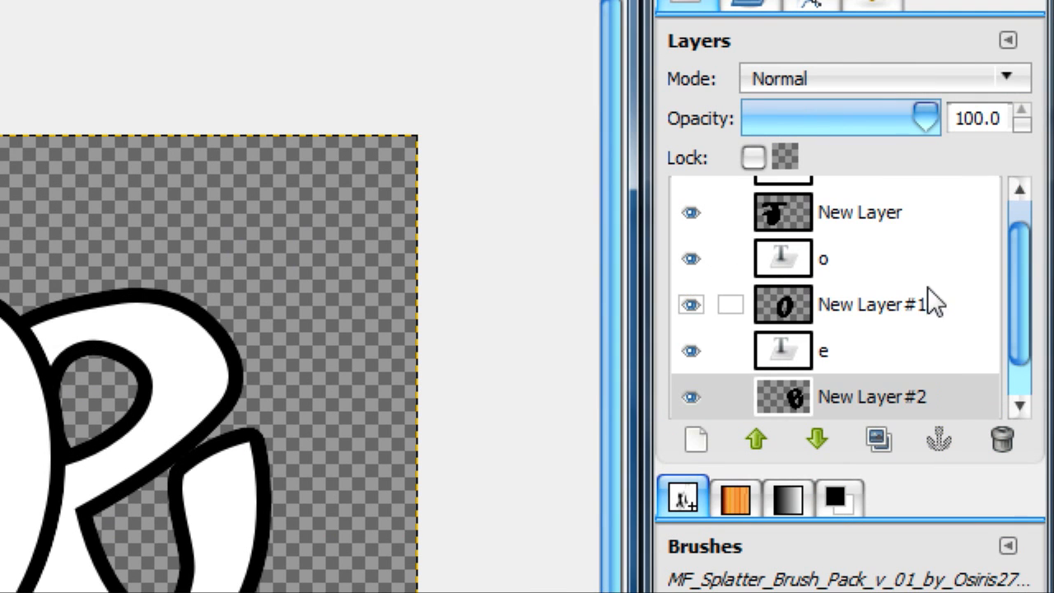
# Step: Duplicate each of the three black outline layers behind the J, the o and the e
pyautogui.click(906, 244)
pyautogui.click(879, 439)
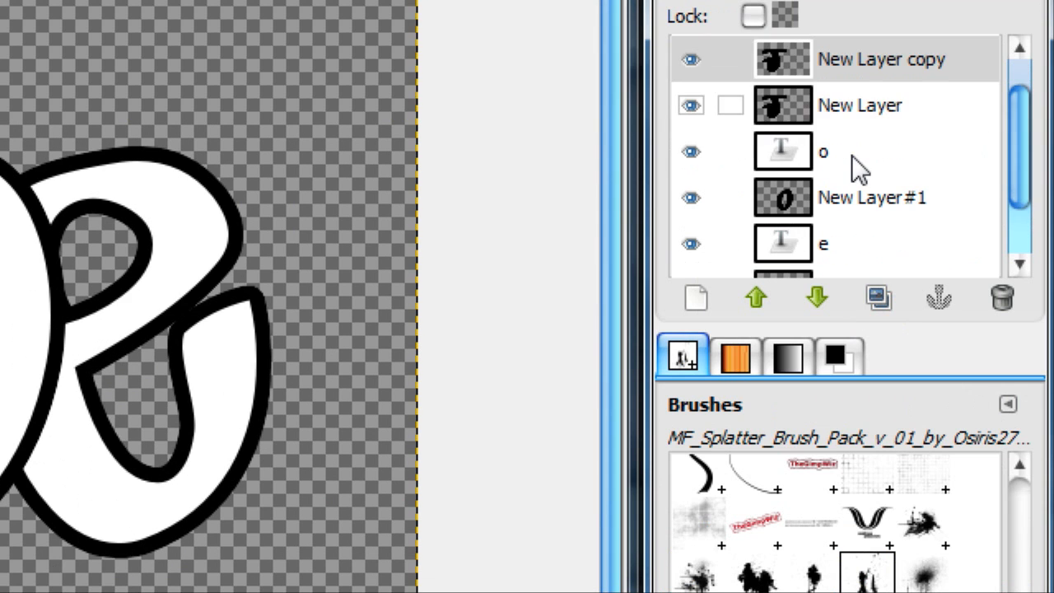
pyautogui.click(857, 338)
pyautogui.scroll(-2, 852, 235)
pyautogui.click(881, 298)
pyautogui.click(835, 224)
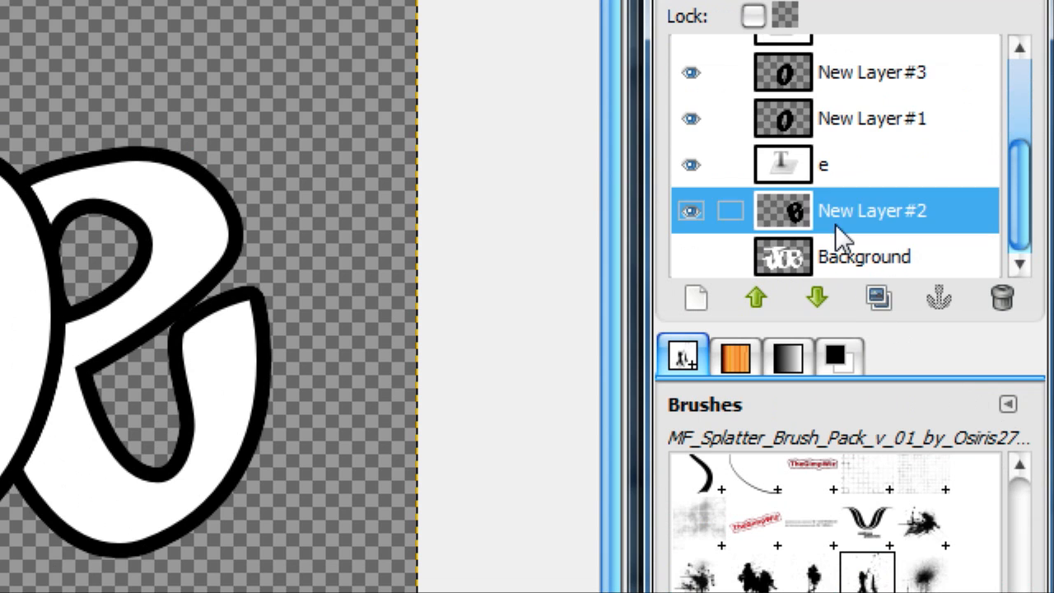
pyautogui.click(881, 300)
# Step: Apply a Gaussian blur of about 34 px, using the RLE method, to the duplicated outline behind the e
pyautogui.click(341, 64)
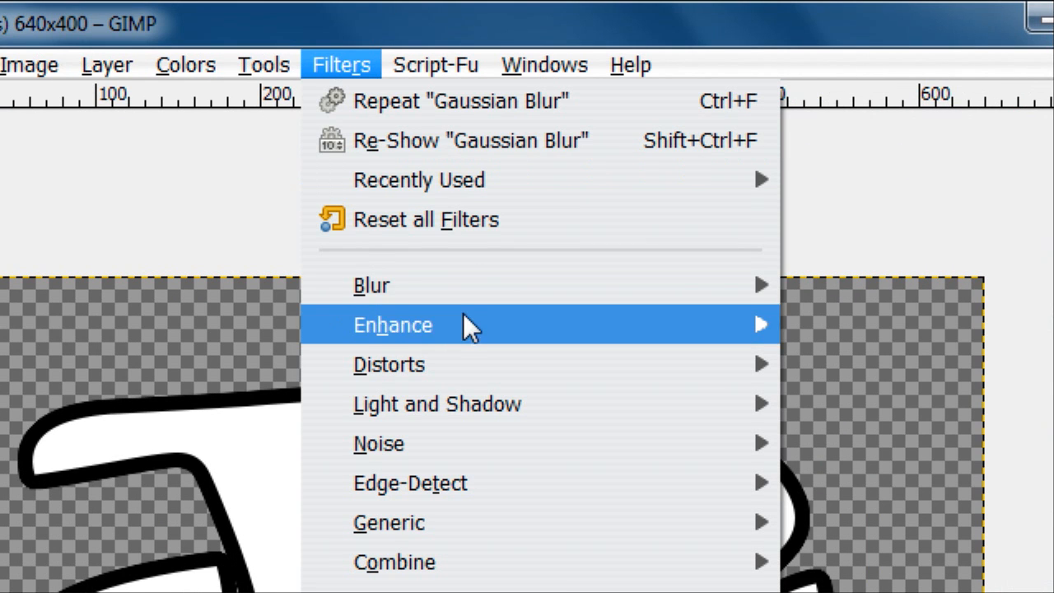
pyautogui.moveTo(395, 285)
pyautogui.click(766, 325)
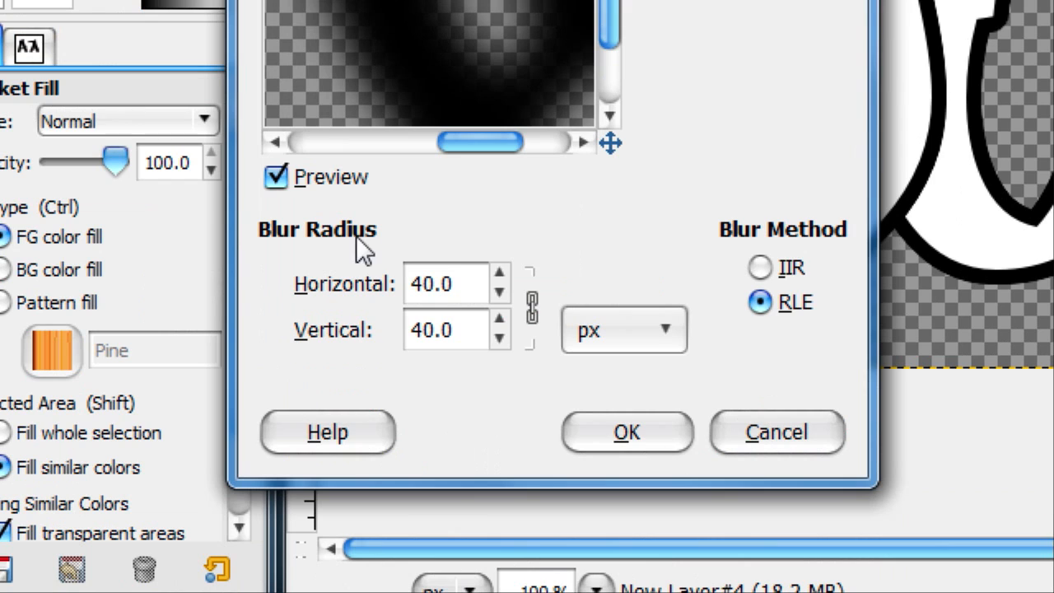
pyautogui.scroll(-9, 461, 280)
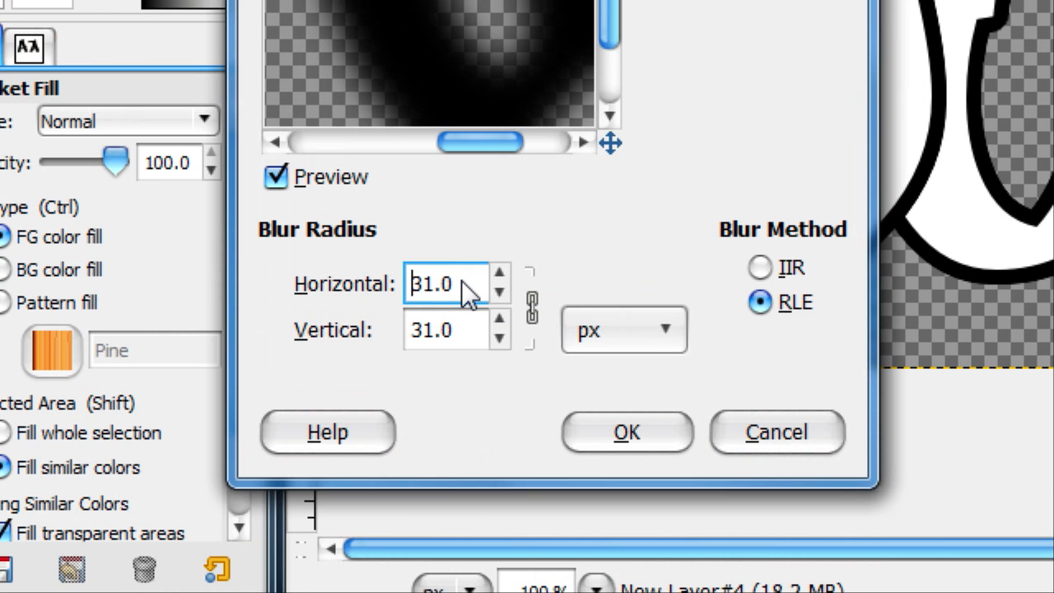
pyautogui.scroll(3, 461, 280)
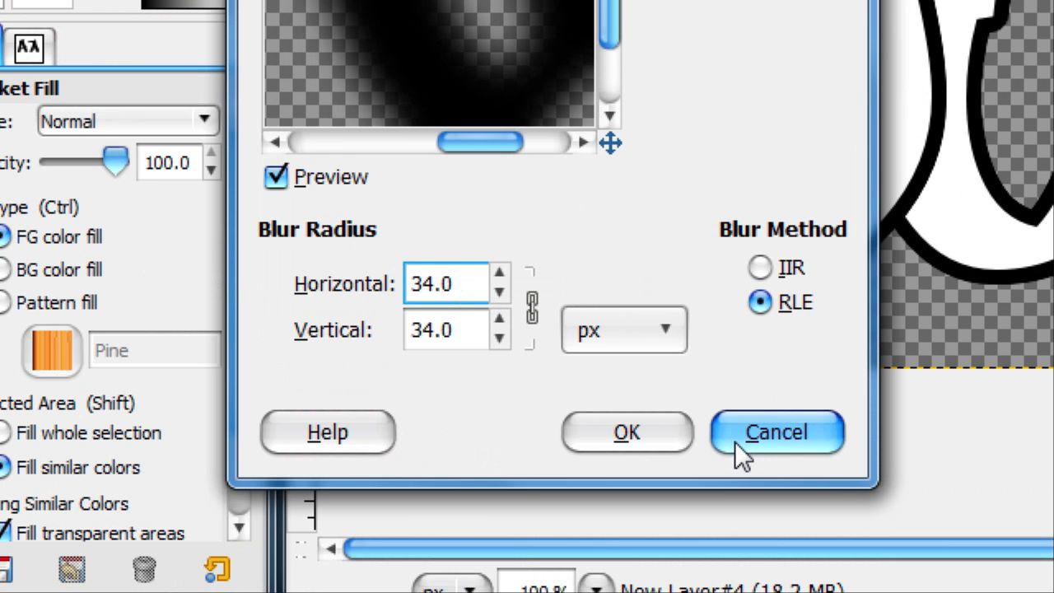
pyautogui.scroll(1, 441, 268)
pyautogui.click(620, 420)
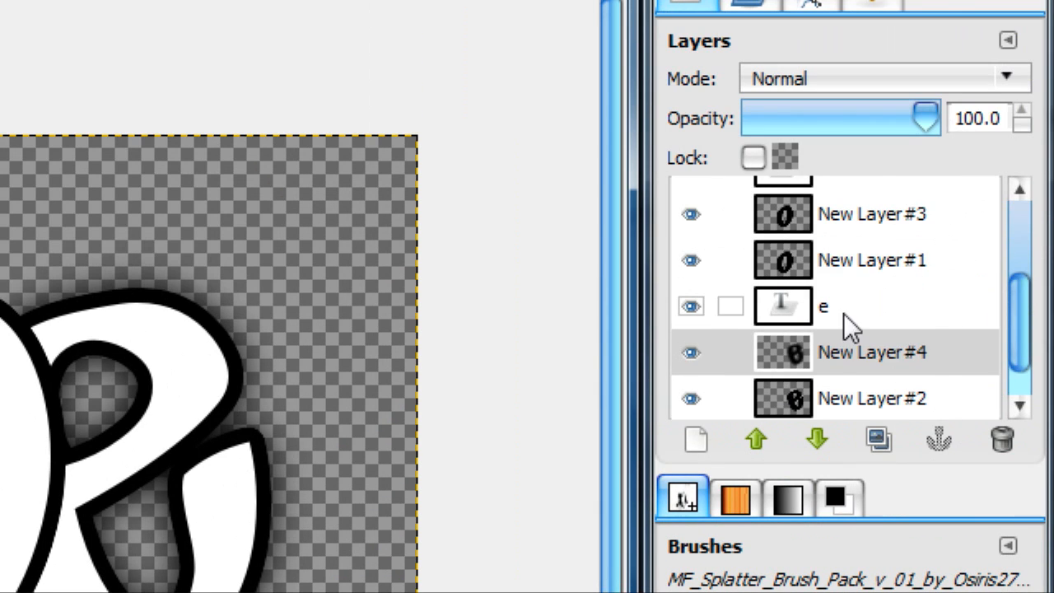
# Step: Repeat the same Gaussian blur on the duplicated outline layers behind the o and the J
pyautogui.scroll(-1, 847, 326)
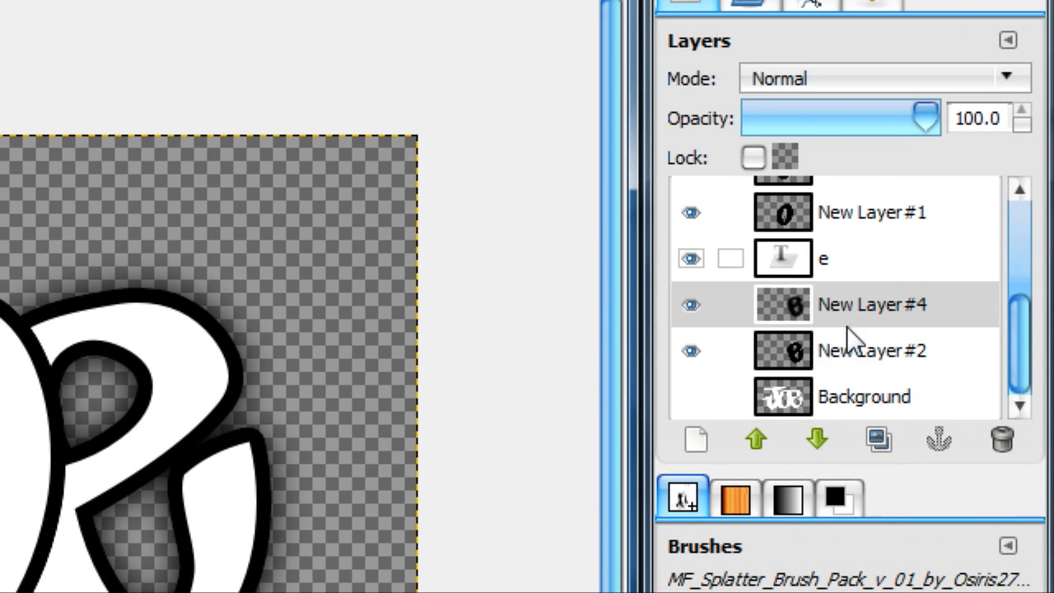
pyautogui.scroll(2, 846, 326)
pyautogui.click(851, 308)
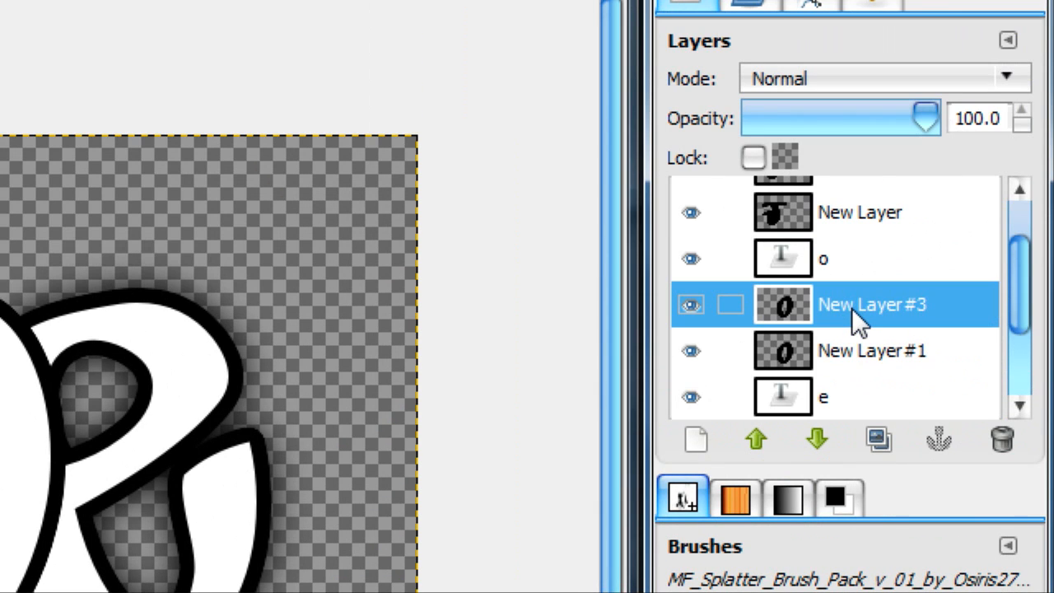
pyautogui.scroll(2, 858, 288)
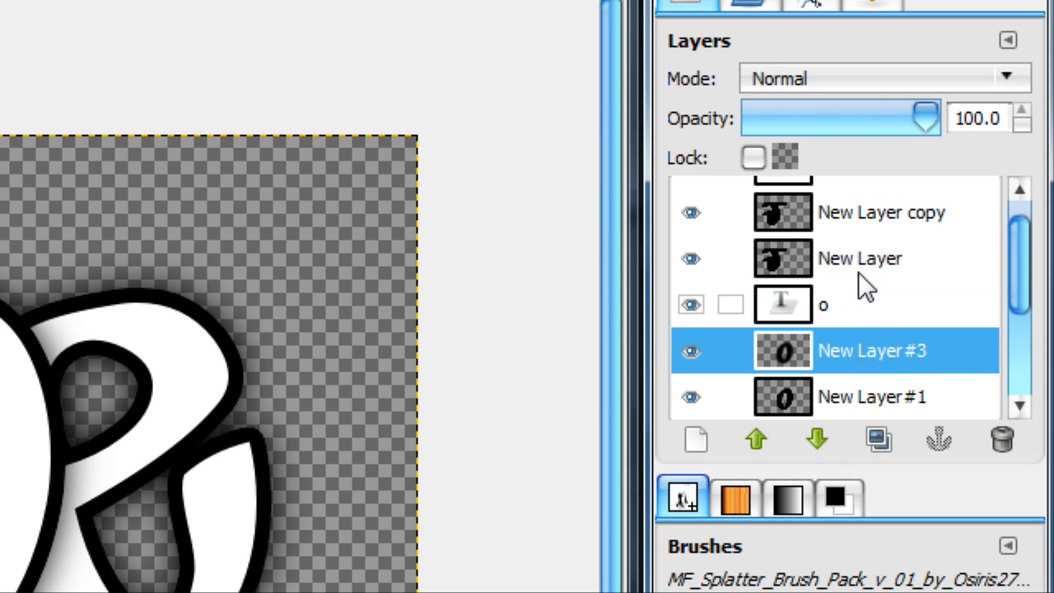
pyautogui.click(827, 254)
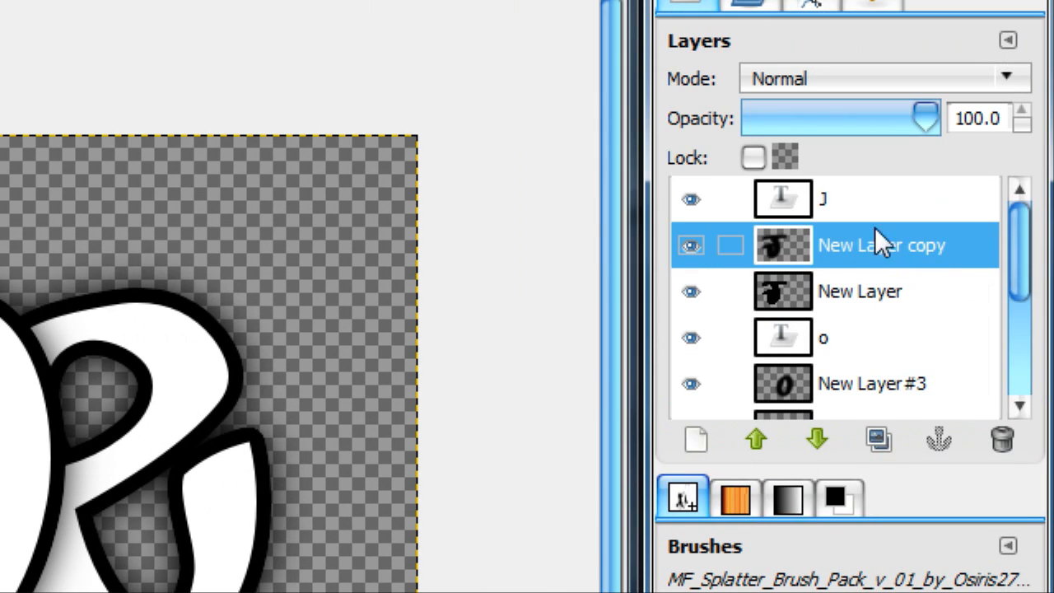
# Step: Lock the J layer's transparency and set the foreground colour to dark green 004708 and the background colour to green 009f13
pyautogui.click(1042, 58)
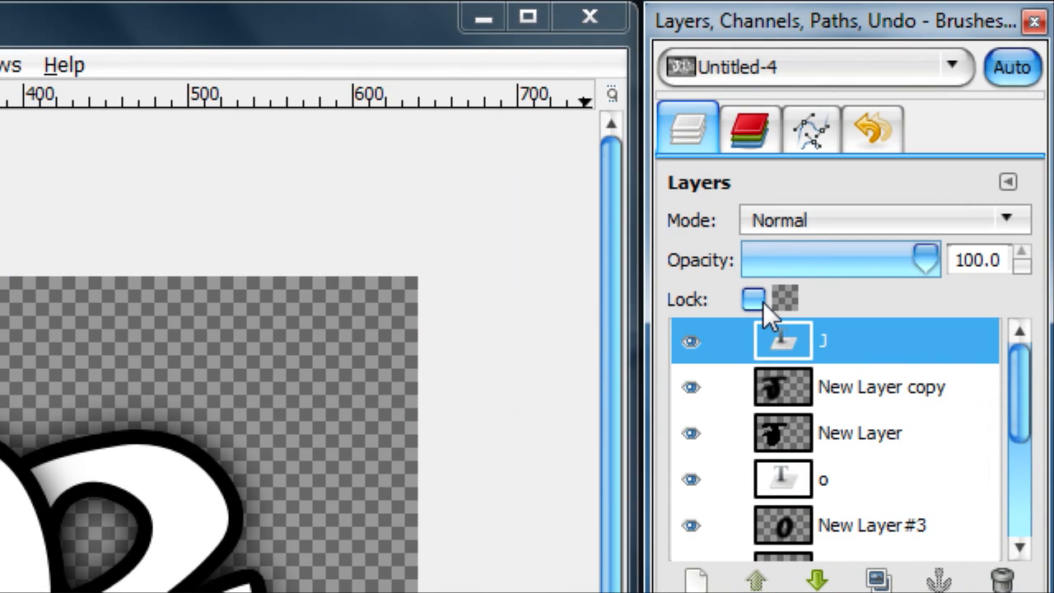
pyautogui.click(752, 299)
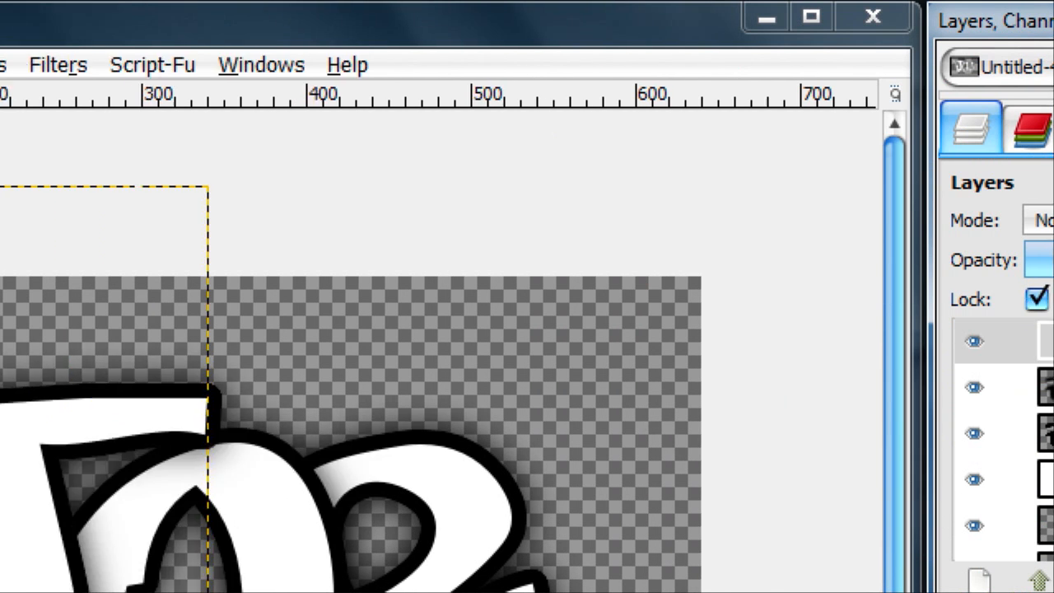
pyautogui.click(51, 329)
pyautogui.click(105, 381)
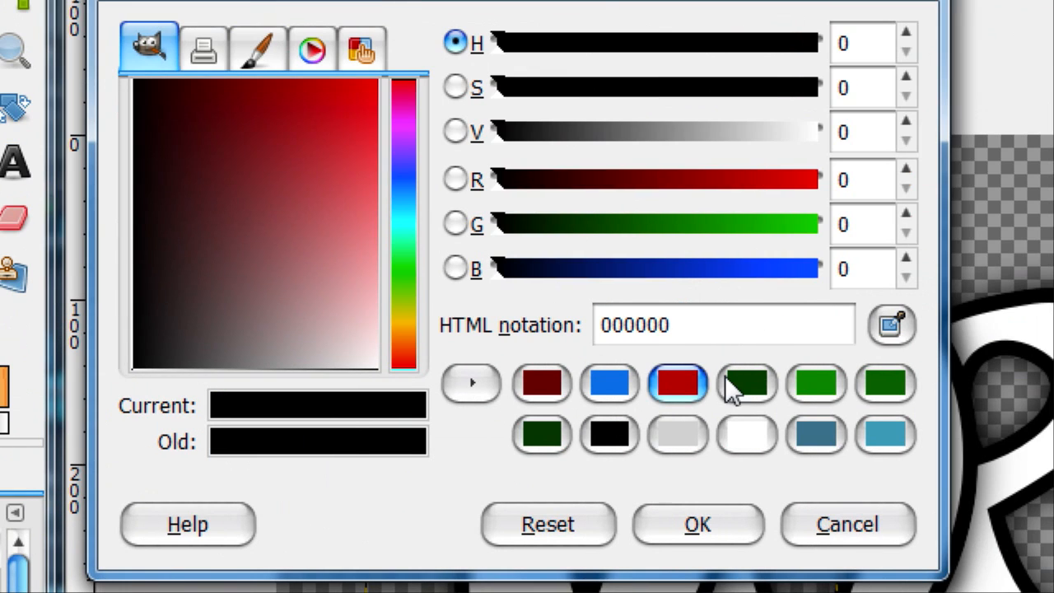
pyautogui.click(598, 246)
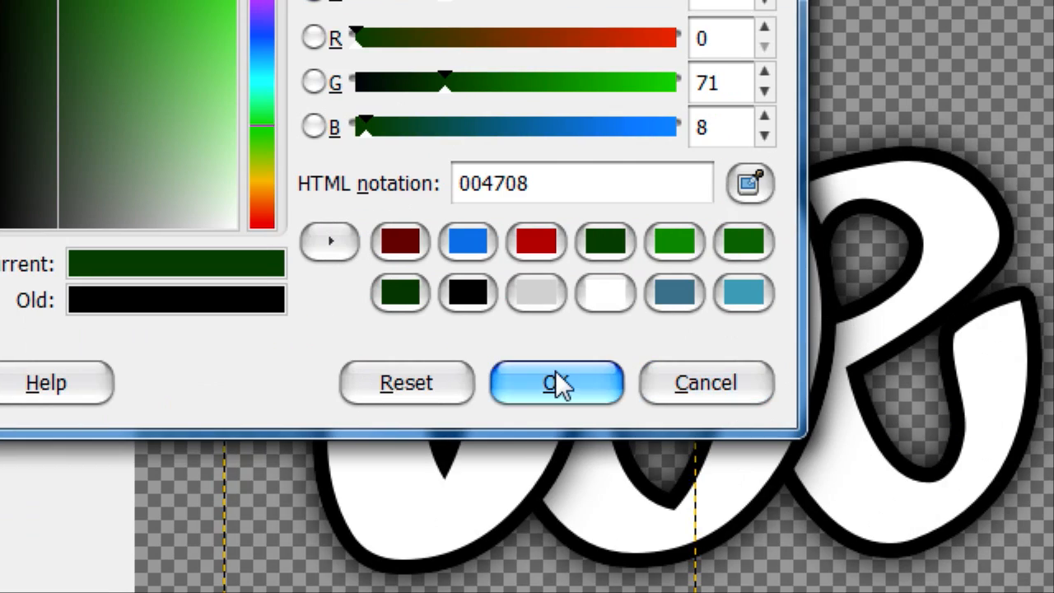
pyautogui.click(557, 384)
pyautogui.click(122, 284)
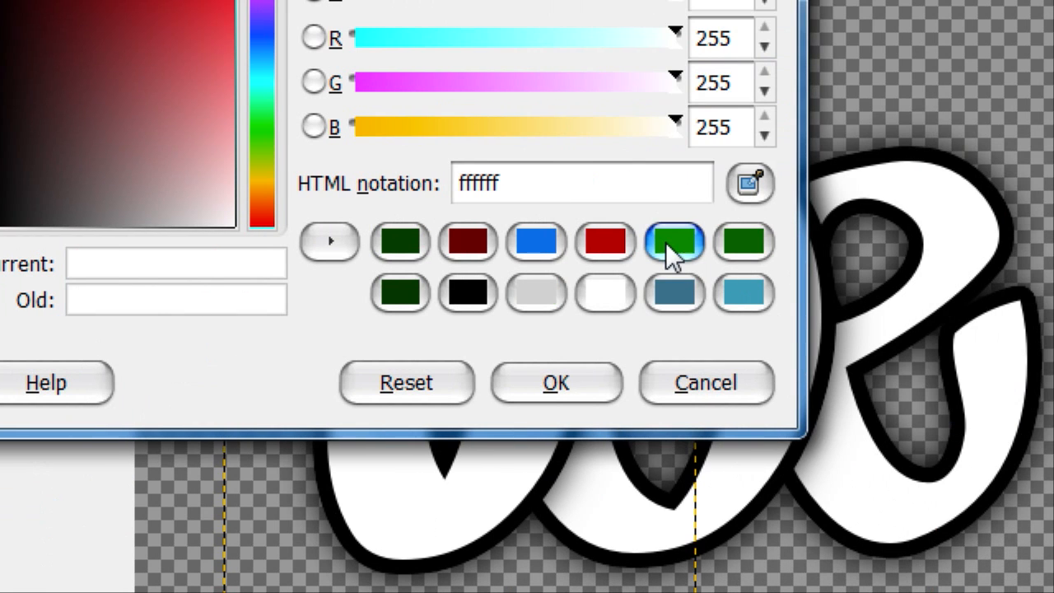
pyautogui.click(668, 241)
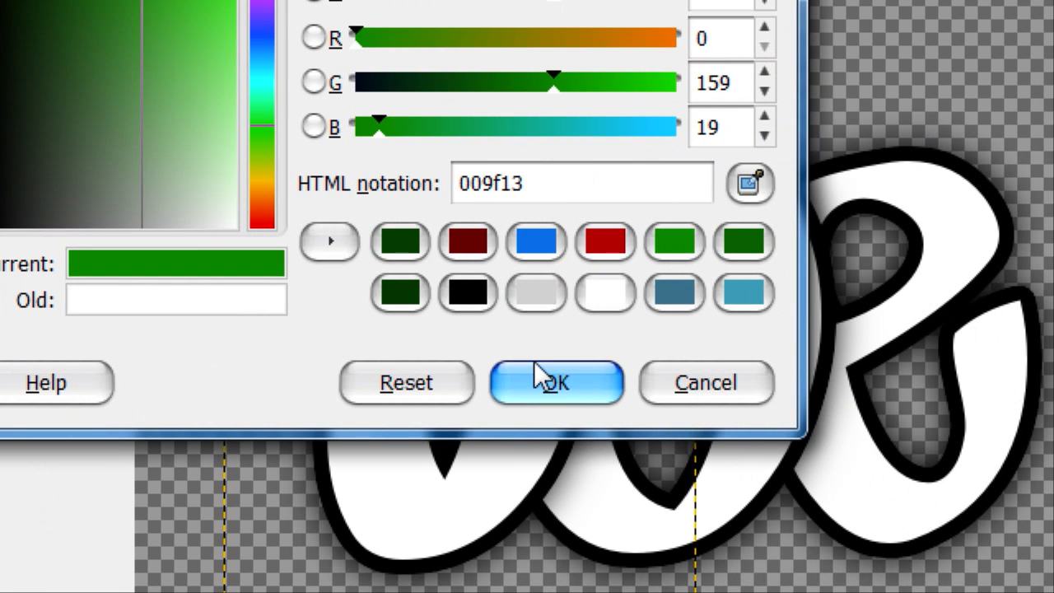
pyautogui.click(535, 362)
# Step: Blend a vertical gradient from dark green at the base to bright green at the top across the J and the transparency-locked o
pyautogui.click(130, 225)
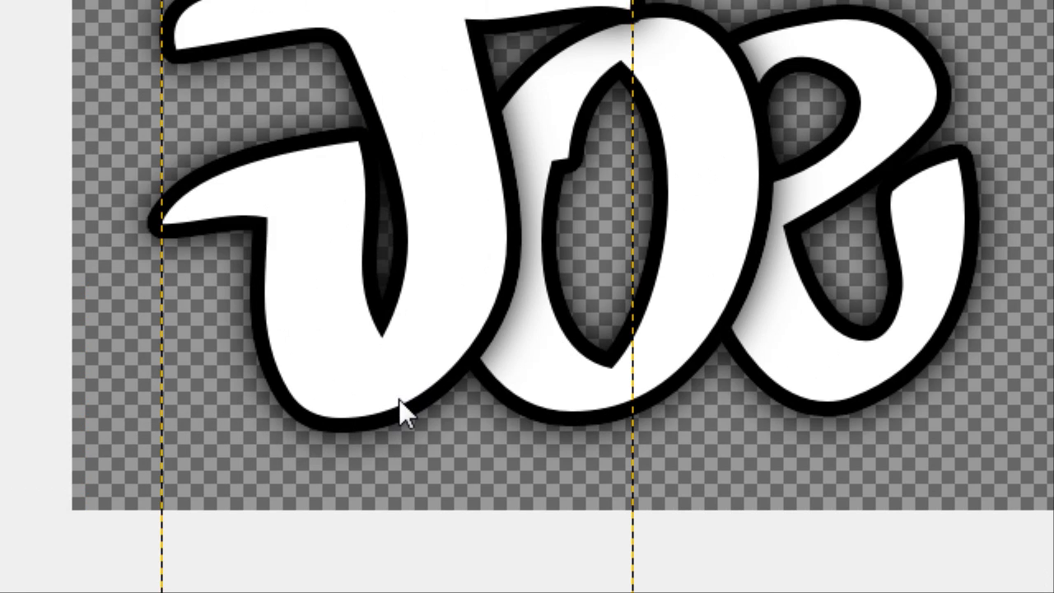
pyautogui.moveTo(260, 392); pyautogui.dragTo(244, 173)
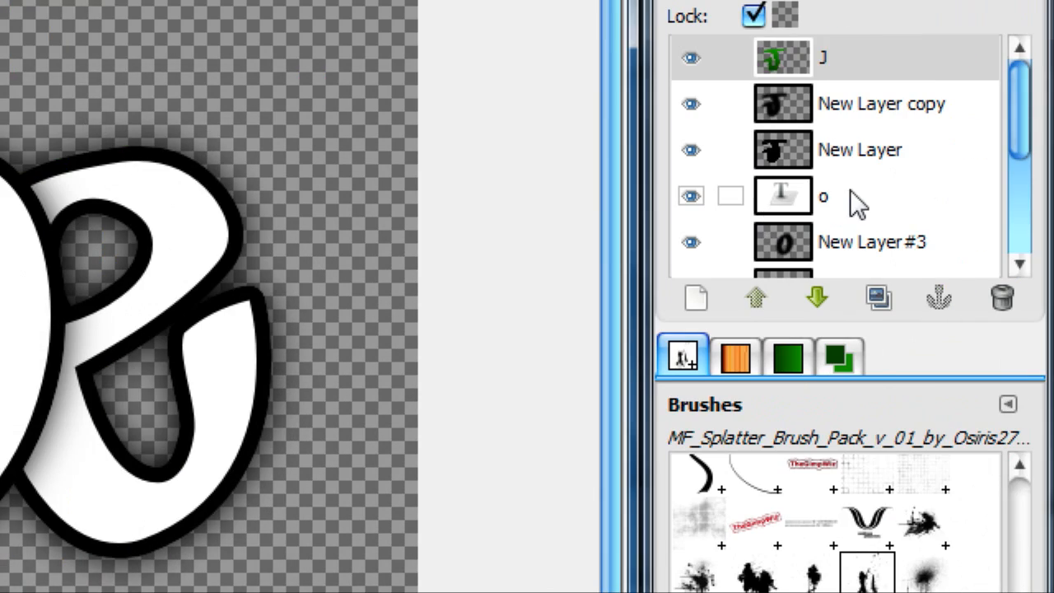
pyautogui.click(850, 198)
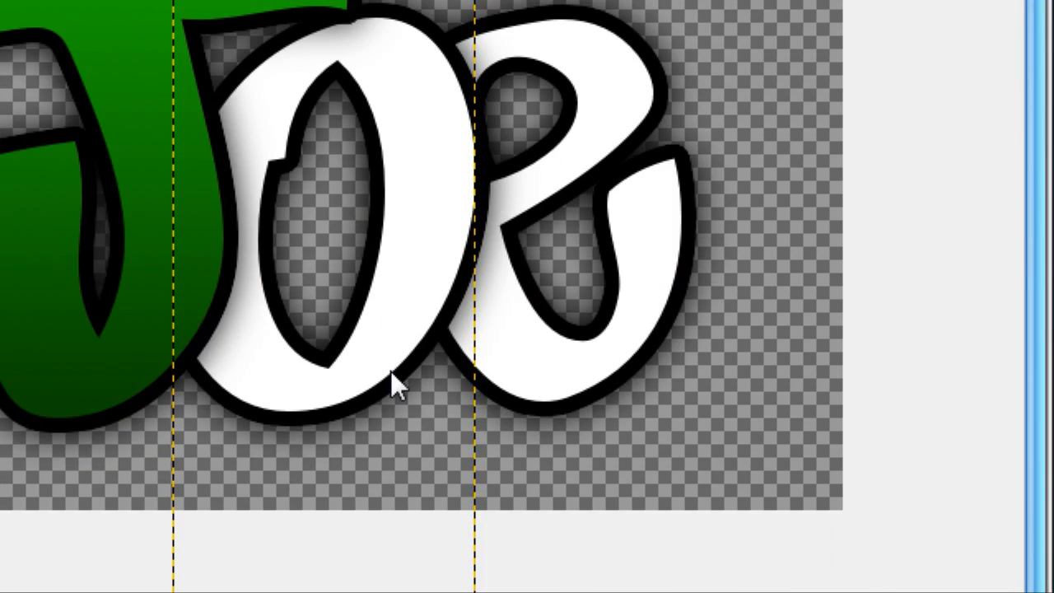
pyautogui.moveTo(376, 541); pyautogui.dragTo(376, 205)
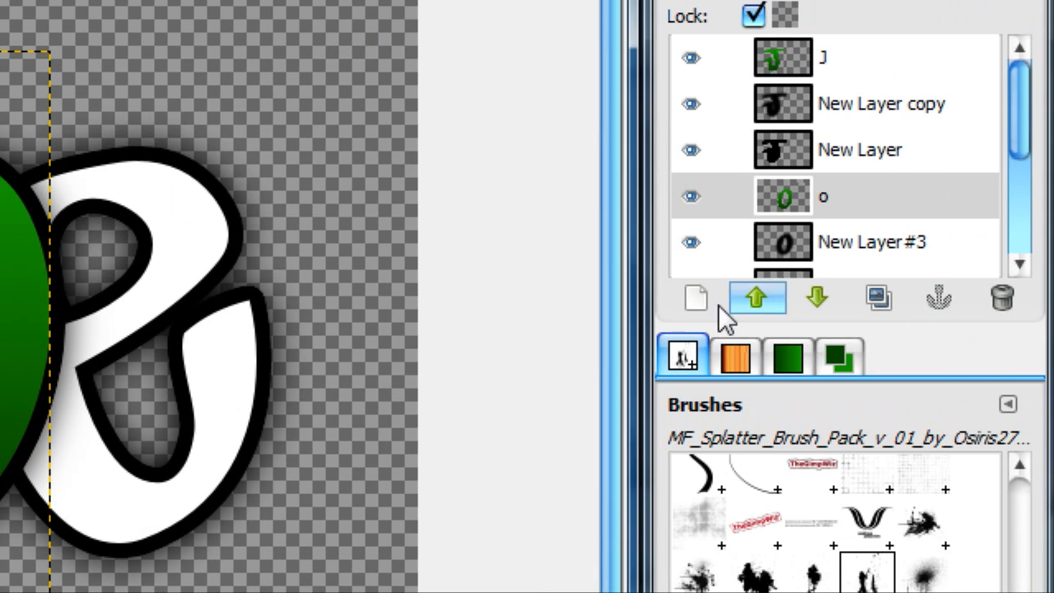
# Step: Lock the e layer's transparency and blend the same vertical dark-to-bright green gradient across the e
pyautogui.scroll(-3, 804, 249)
pyautogui.click(805, 189)
pyautogui.click(753, 157)
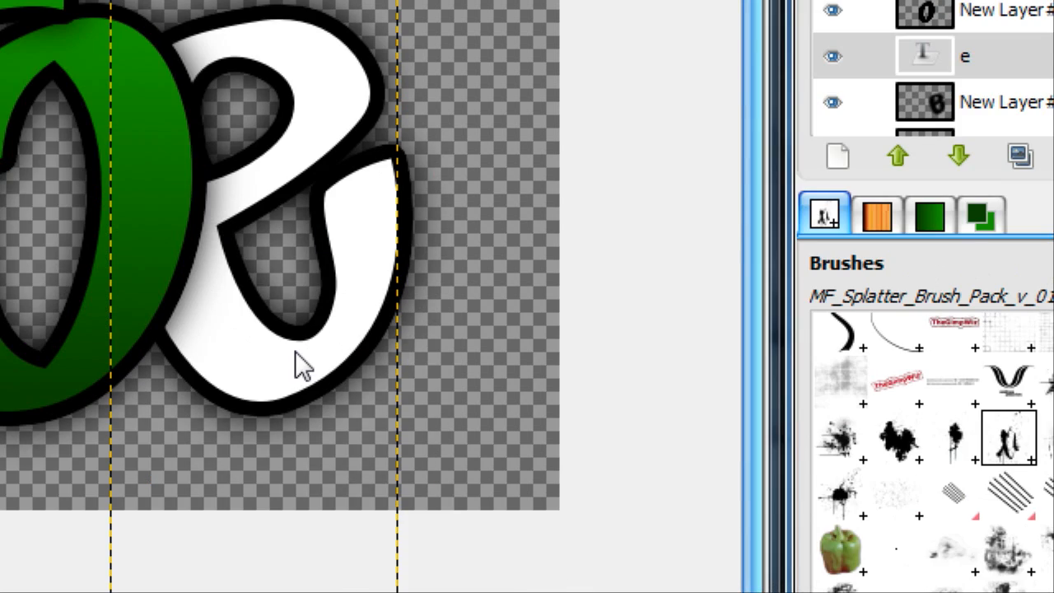
pyautogui.moveTo(153, 592); pyautogui.dragTo(135, 304)
pyautogui.moveTo(418, 163); pyautogui.dragTo(421, 185)
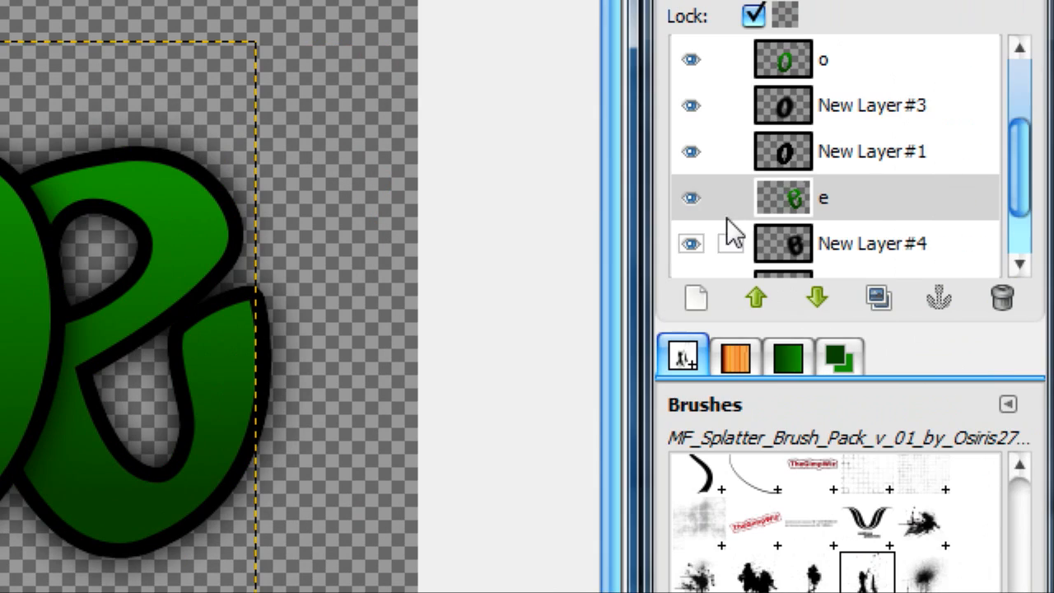
# Step: Make the J layer active and set up the Dodge/Burn tool with a splatter brush
pyautogui.scroll(2, 725, 228)
pyautogui.click(838, 194)
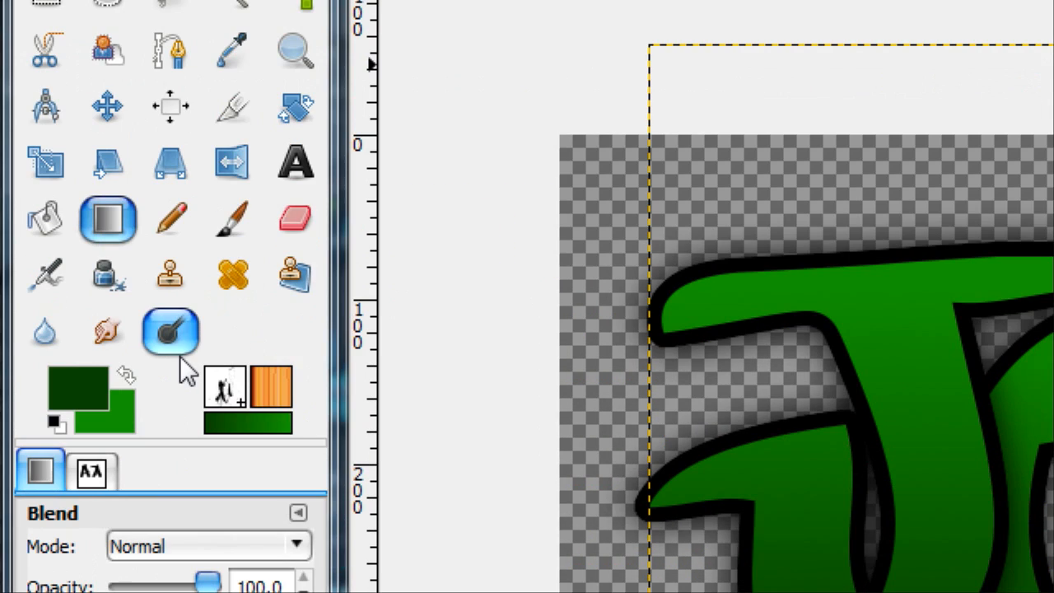
pyautogui.click(167, 476)
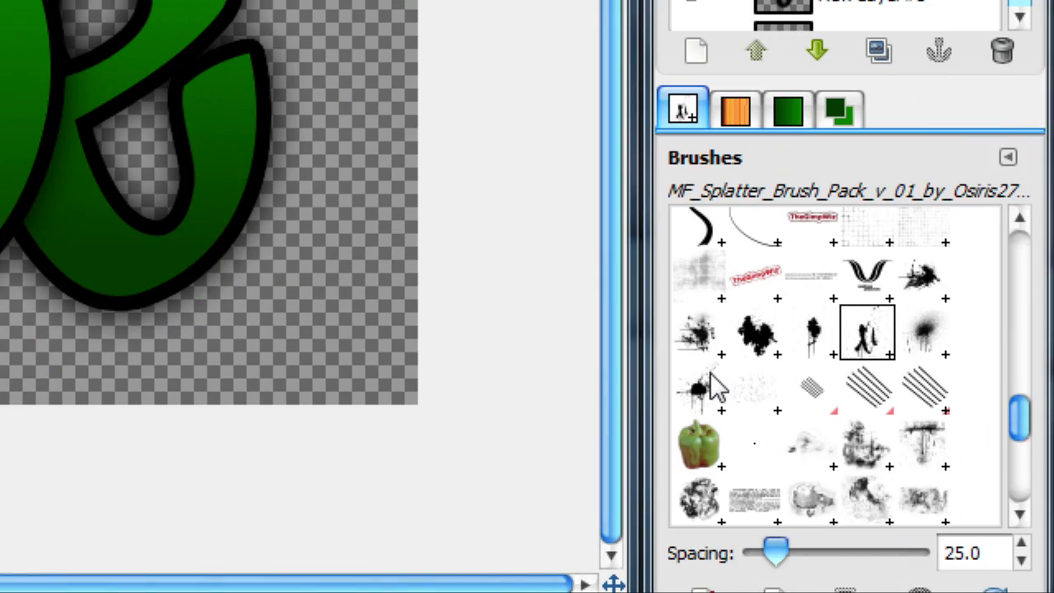
pyautogui.click(713, 387)
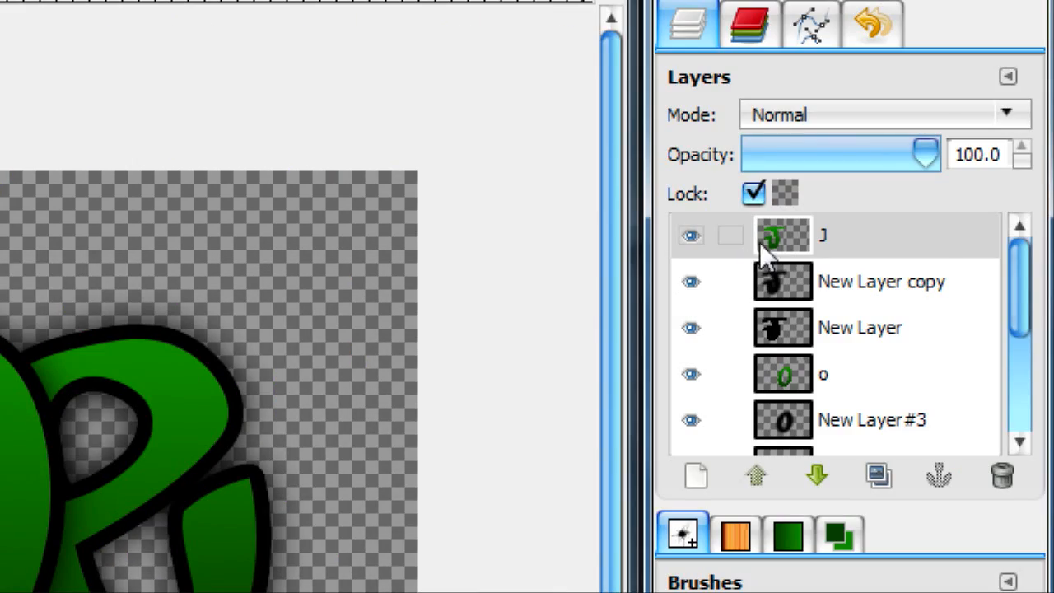
# Step: Expand the J, o and e letter layers to the full image size
pyautogui.keyDown('alt'); pyautogui.click(782, 239); pyautogui.keyUp('alt')
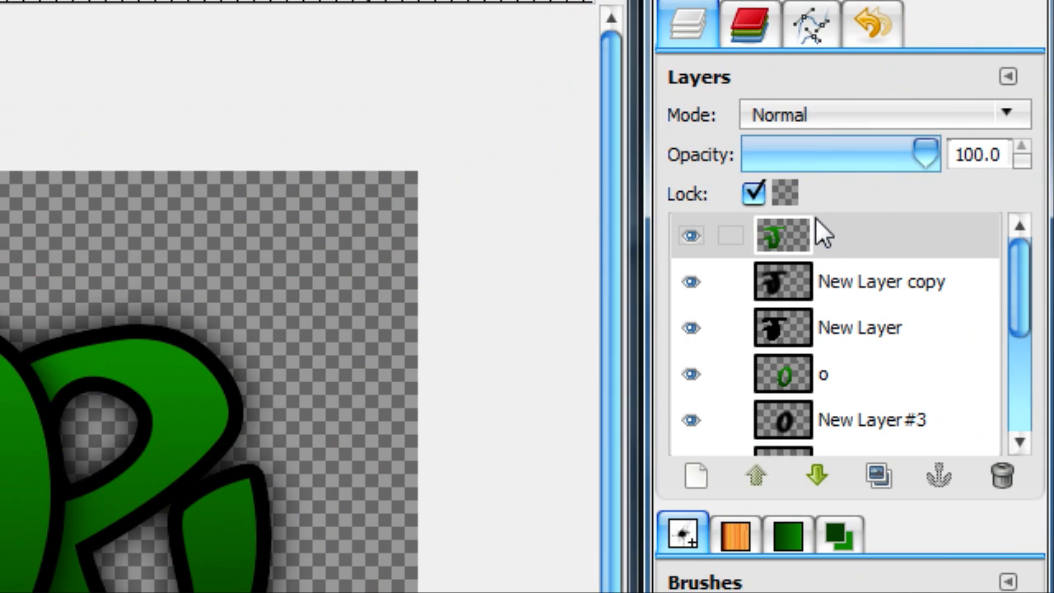
pyautogui.rightClick(822, 234)
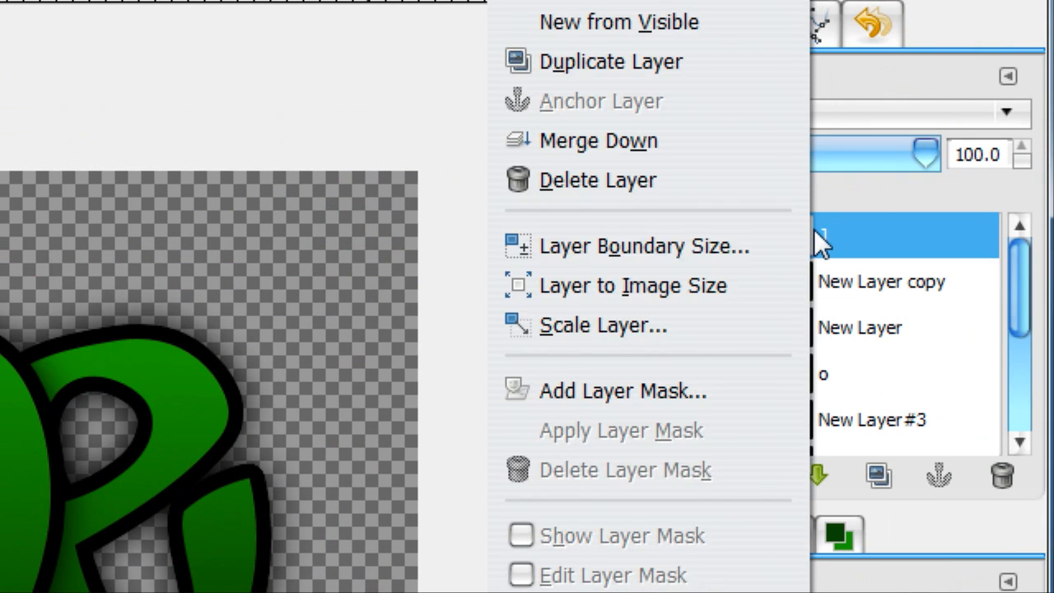
pyautogui.click(644, 388)
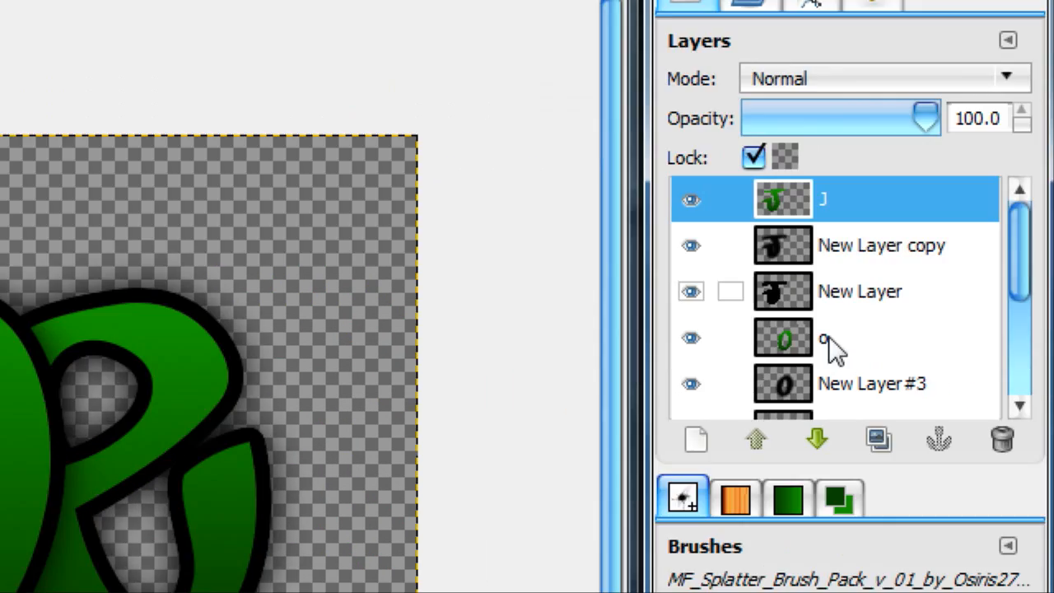
pyautogui.rightClick(824, 479)
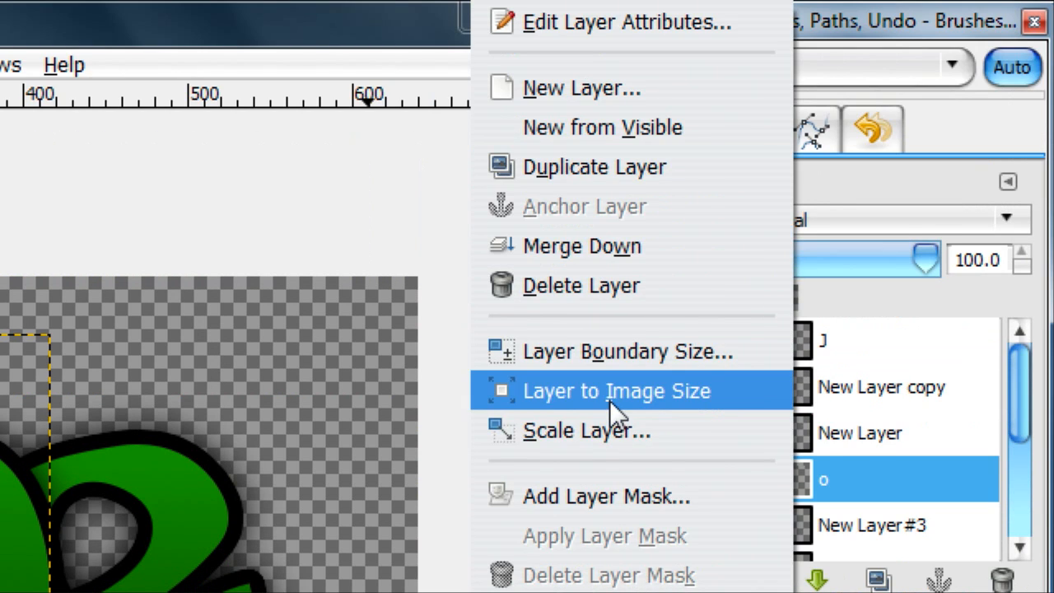
pyautogui.click(609, 400)
pyautogui.scroll(-2, 824, 440)
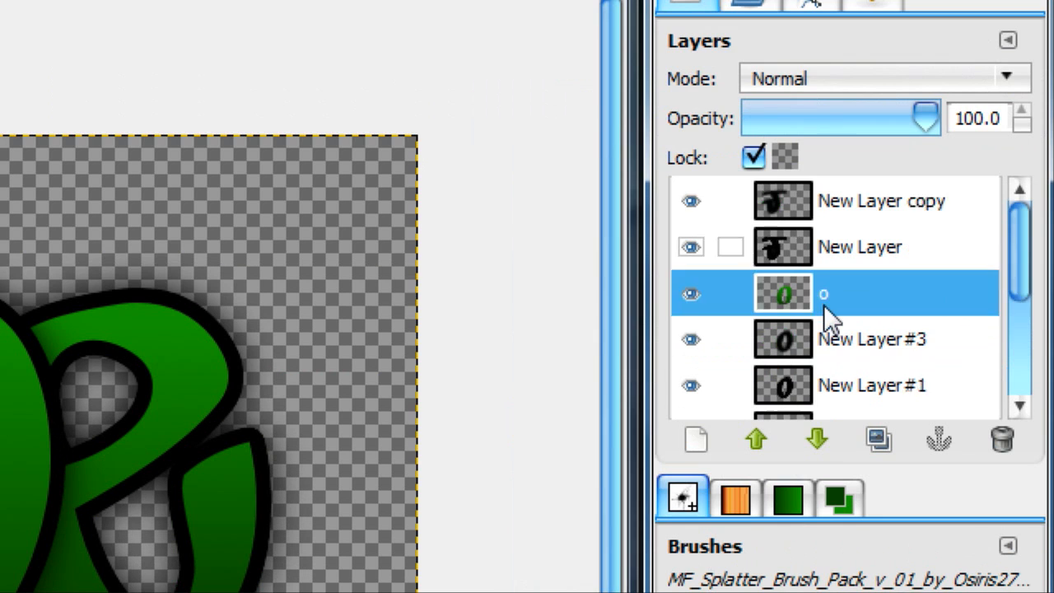
pyautogui.rightClick(823, 526)
pyautogui.click(648, 250)
pyautogui.scroll(2, 814, 255)
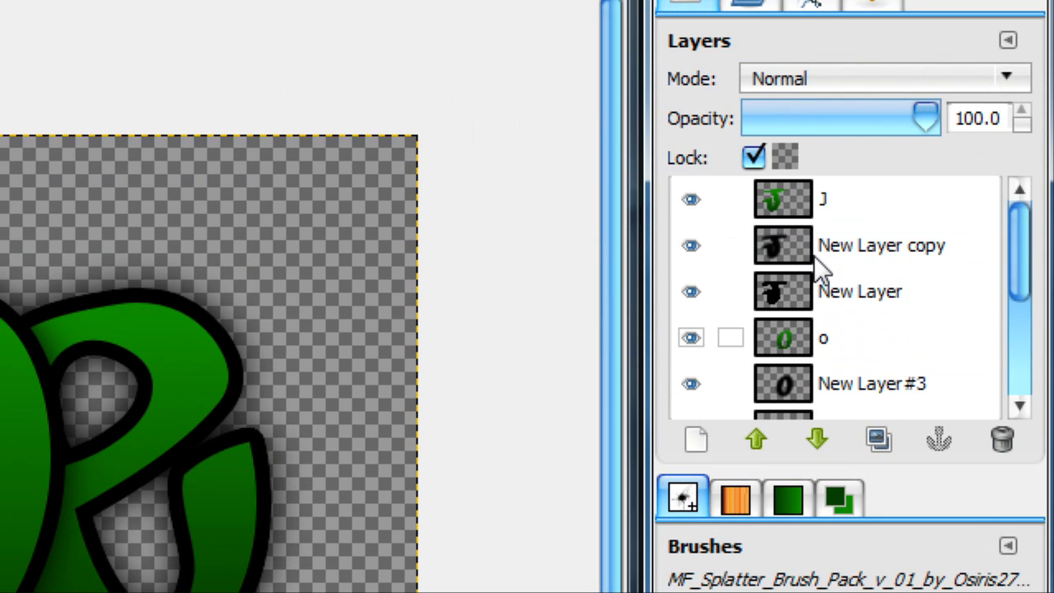
# Step: Dodge splatter texture onto the J layer and the o layer, using different splatter brushes at a scale of 0.35
pyautogui.keyDown('alt'); pyautogui.click(790, 206); pyautogui.keyUp('alt')
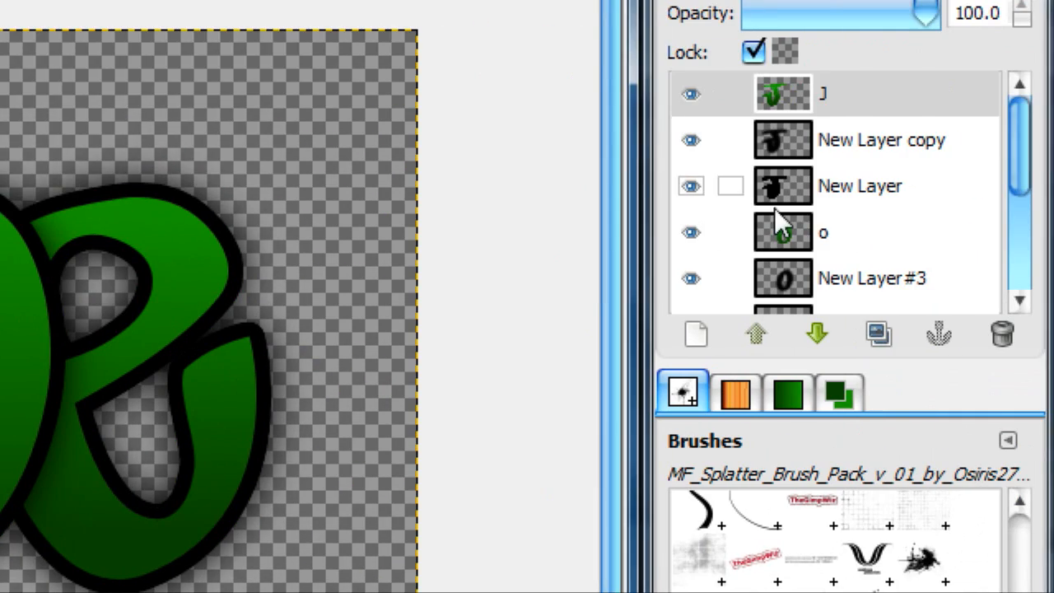
pyautogui.click(778, 225)
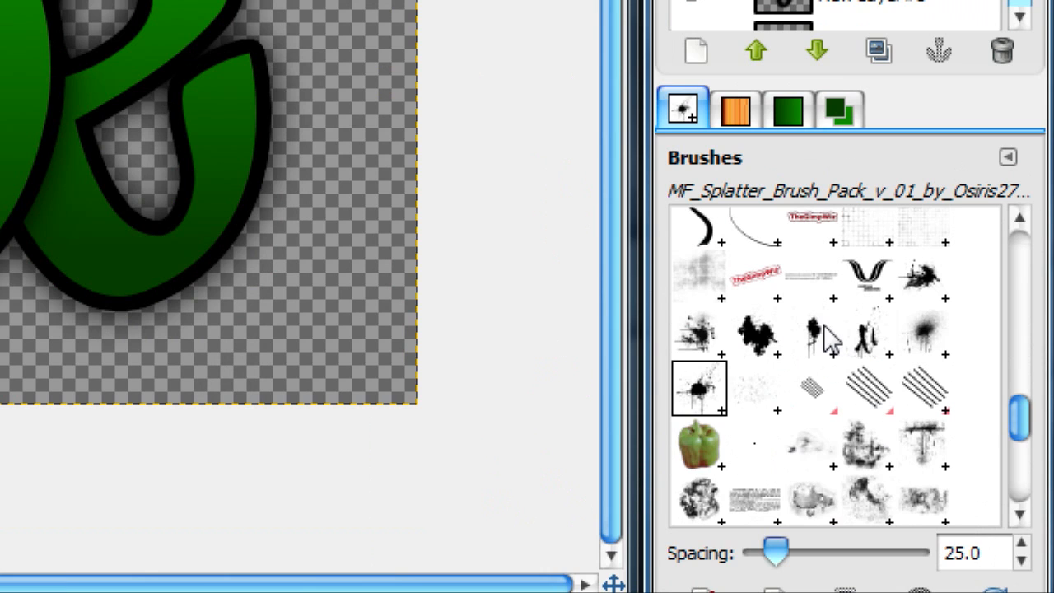
pyautogui.click(824, 336)
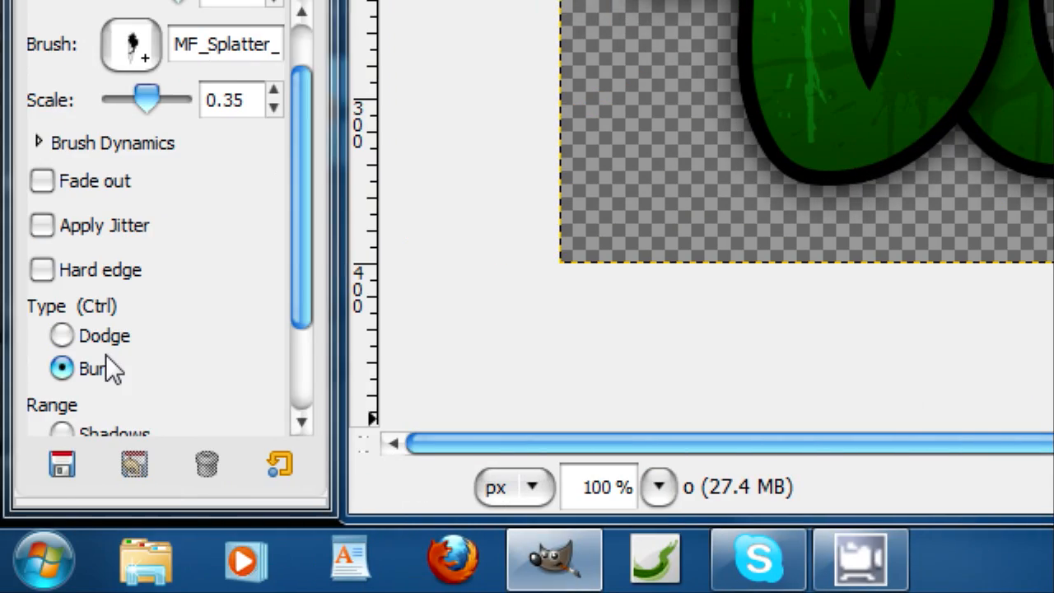
pyautogui.click(103, 339)
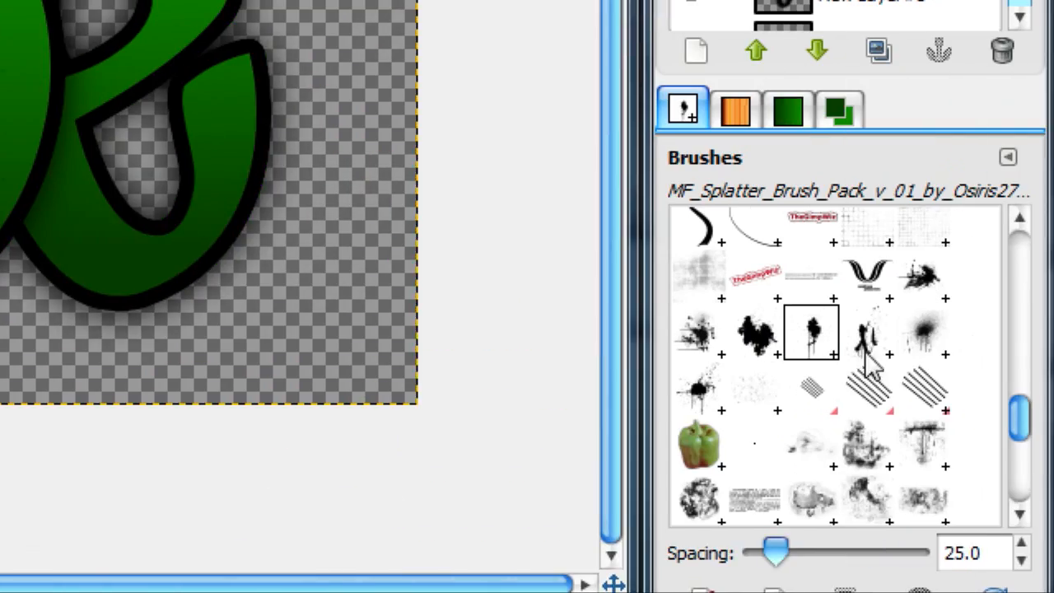
pyautogui.click(916, 334)
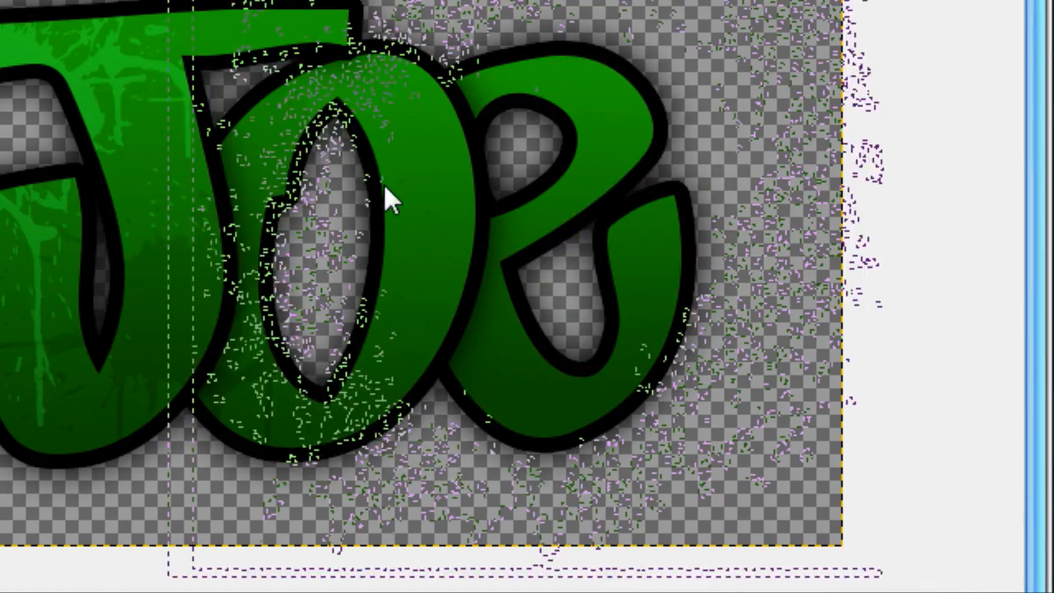
pyautogui.click(412, 161)
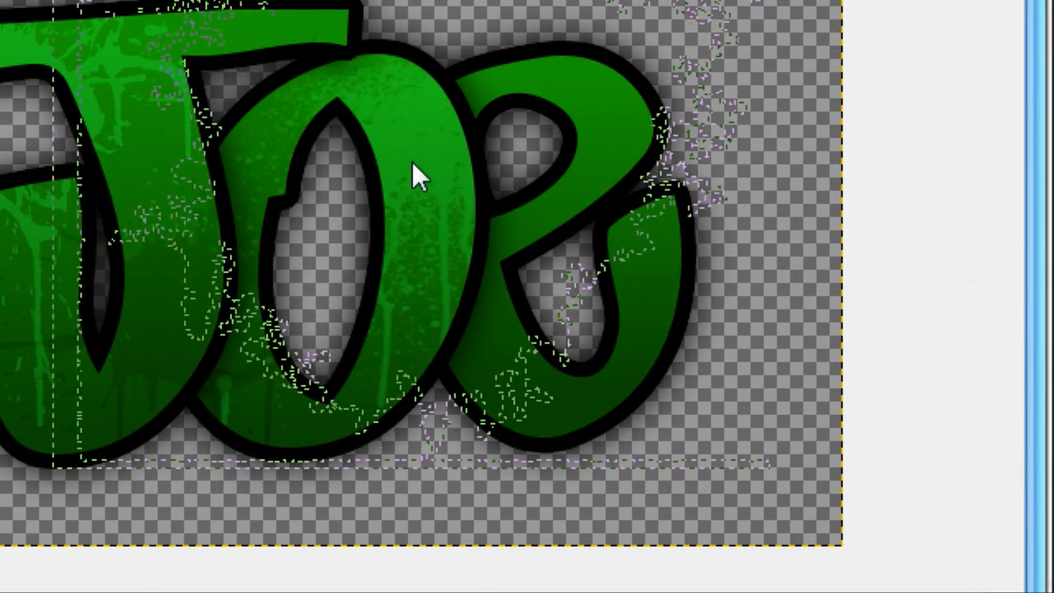
# Step: Make the e layer active and add dodged and burned splatter texture to the e with different splatter brushes
pyautogui.scroll(-3, 807, 287)
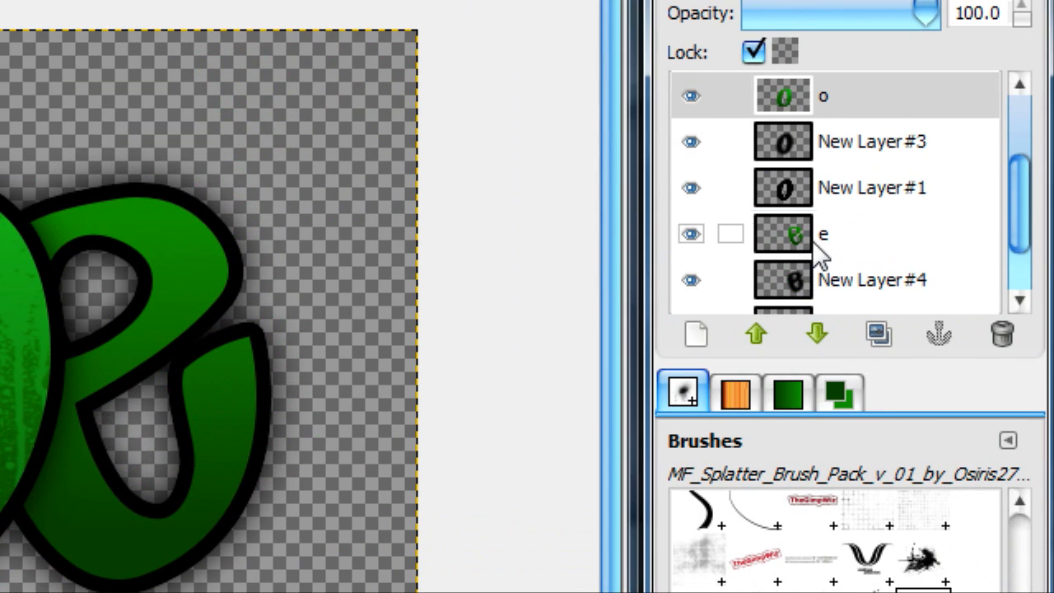
pyautogui.click(770, 239)
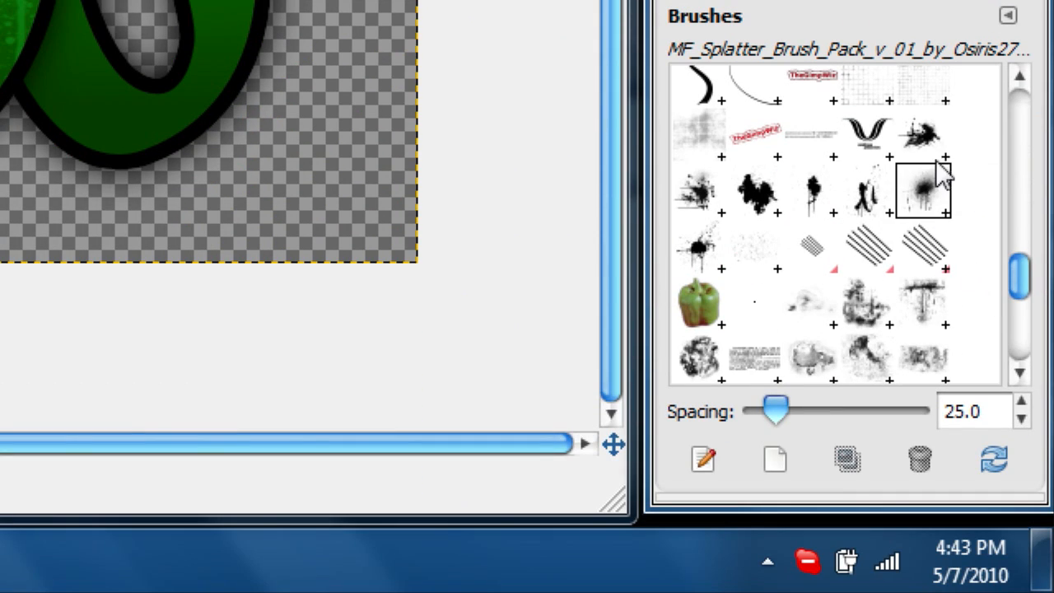
pyautogui.click(873, 195)
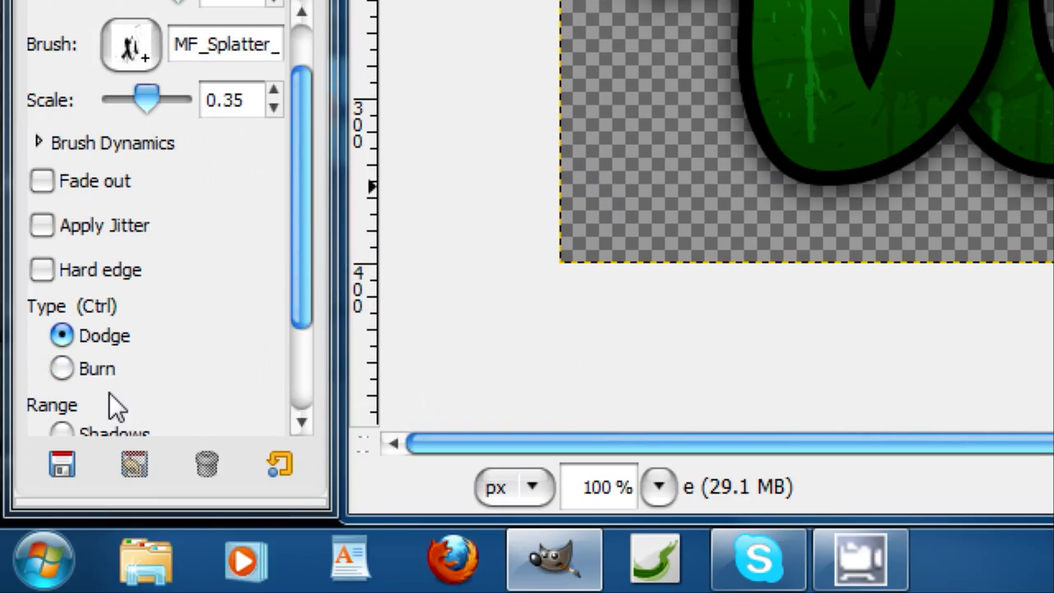
pyautogui.click(43, 520)
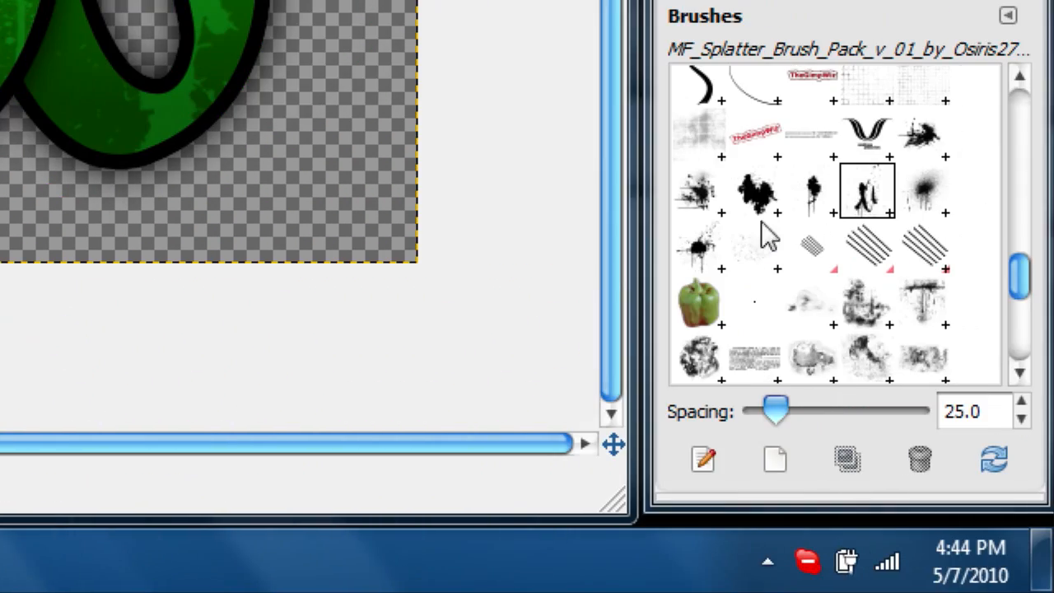
pyautogui.click(698, 246)
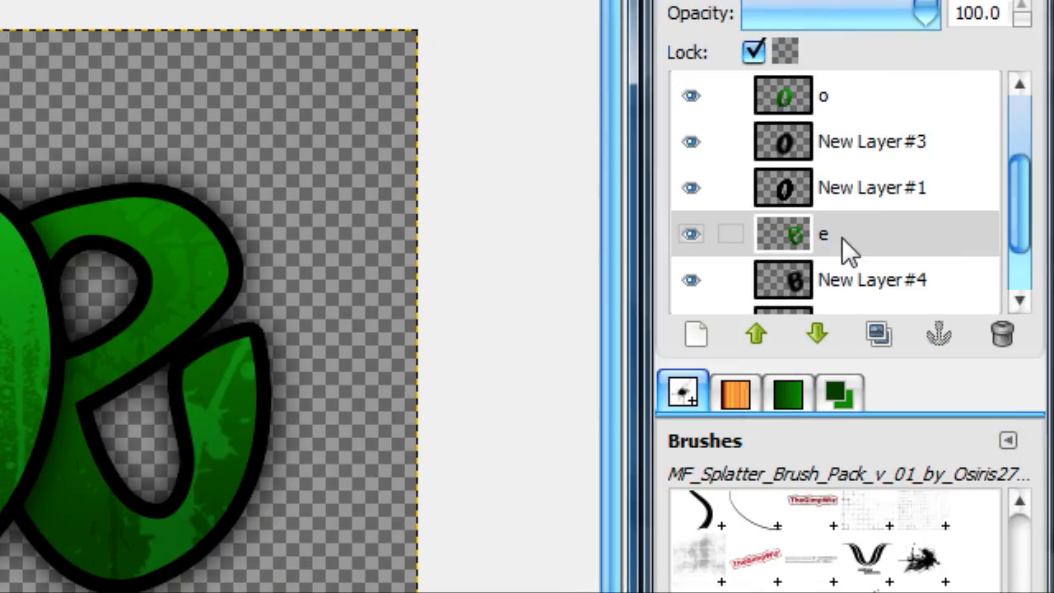
pyautogui.click(841, 239)
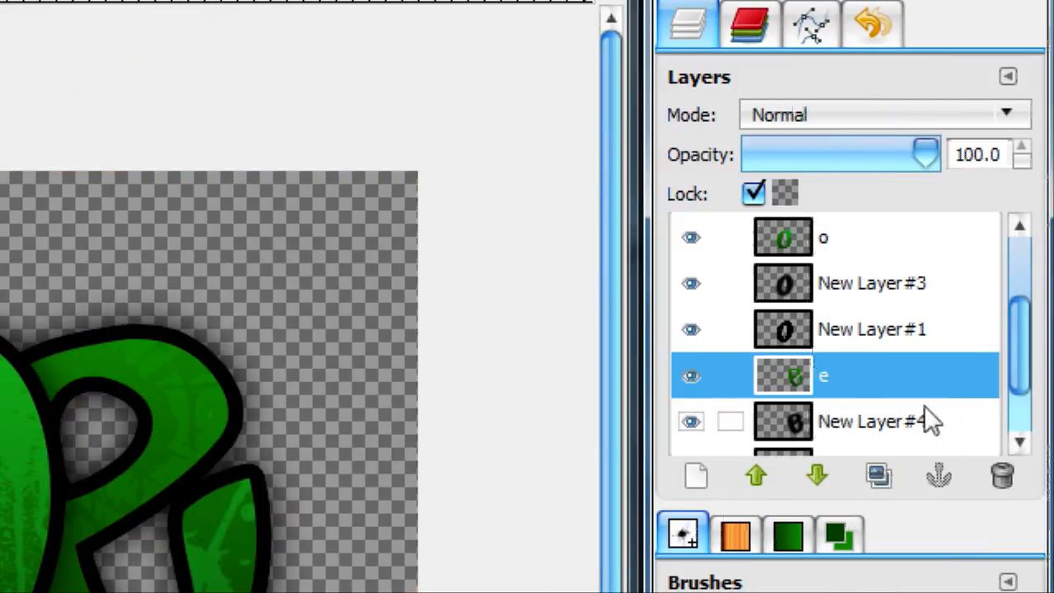
# Step: Select the Background layer's lettering from its alpha, set the Move tool to move selections, and save the selection to a channel
pyautogui.scroll(-2, 905, 412)
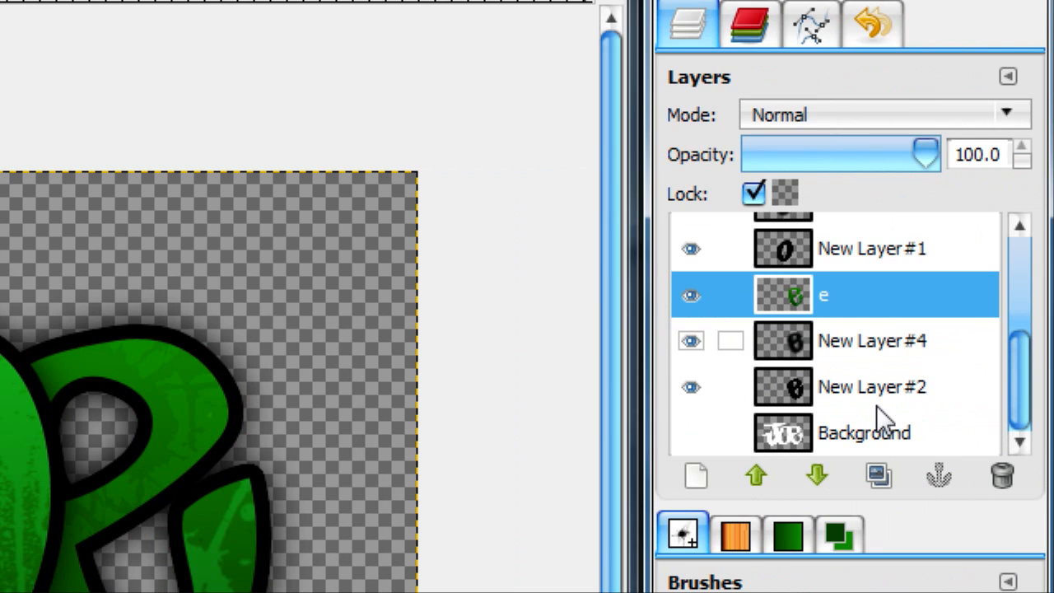
pyautogui.rightClick(839, 433)
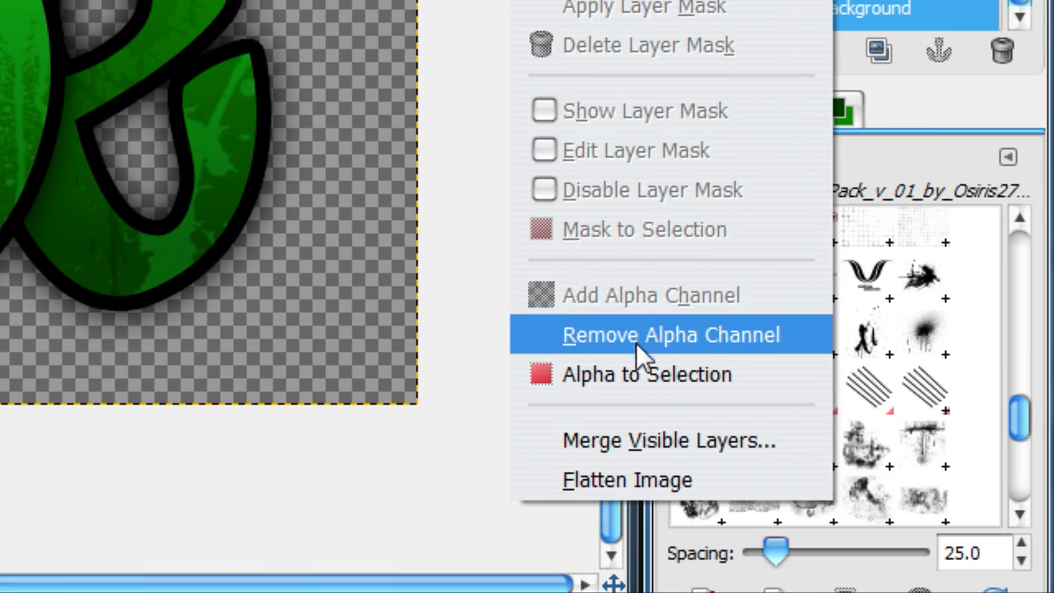
pyautogui.click(639, 372)
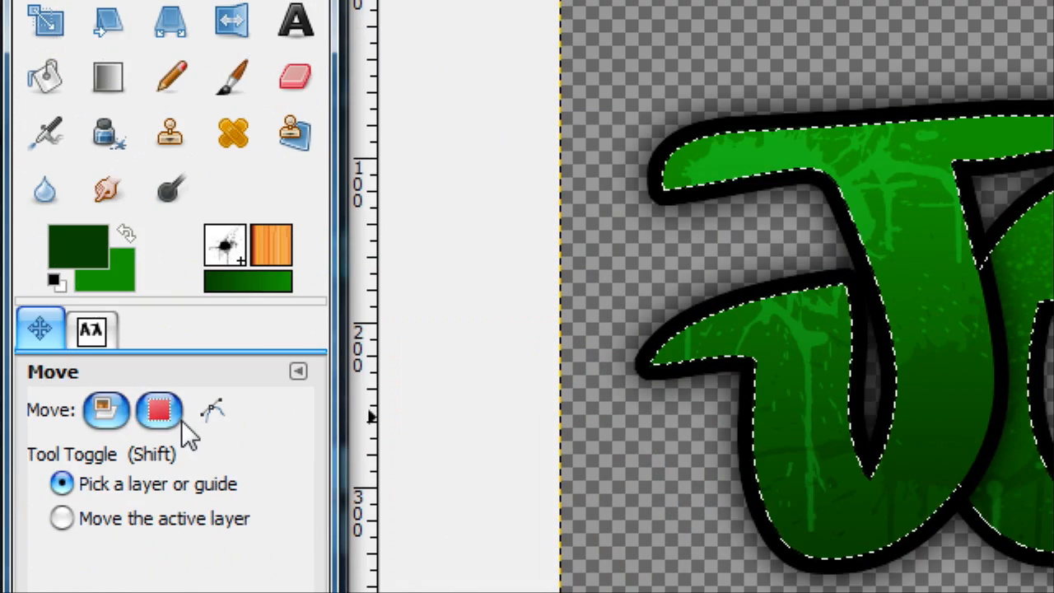
pyautogui.click(178, 419)
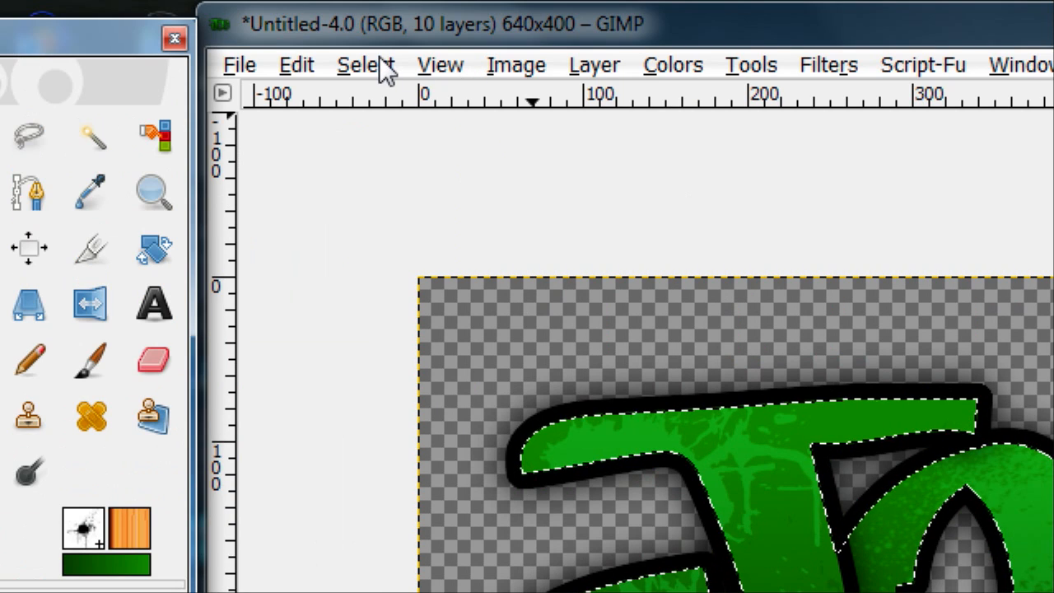
pyautogui.click(380, 63)
pyautogui.click(499, 332)
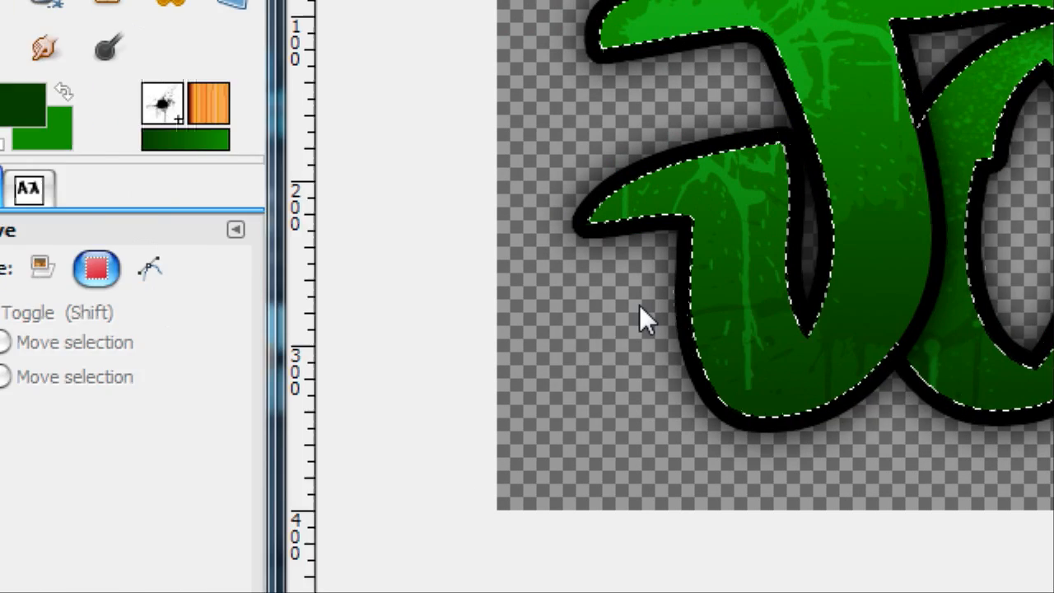
# Step: Shift the lettering selection slightly up and to the left of the letters and save it to a second channel
pyautogui.moveTo(889, 280); pyautogui.dragTo(868, 272)
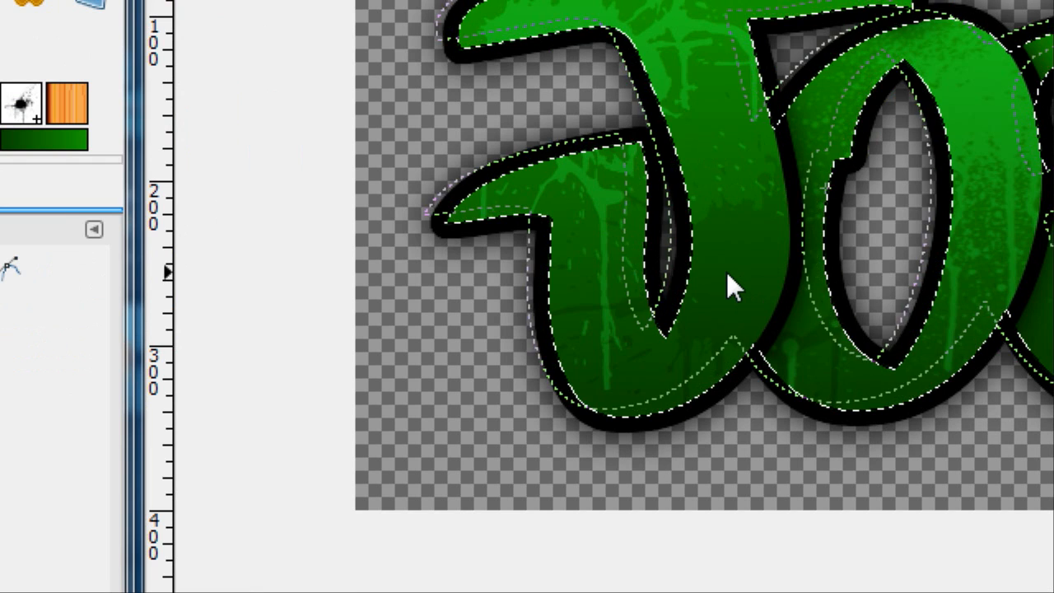
pyautogui.moveTo(727, 273); pyautogui.dragTo(723, 261)
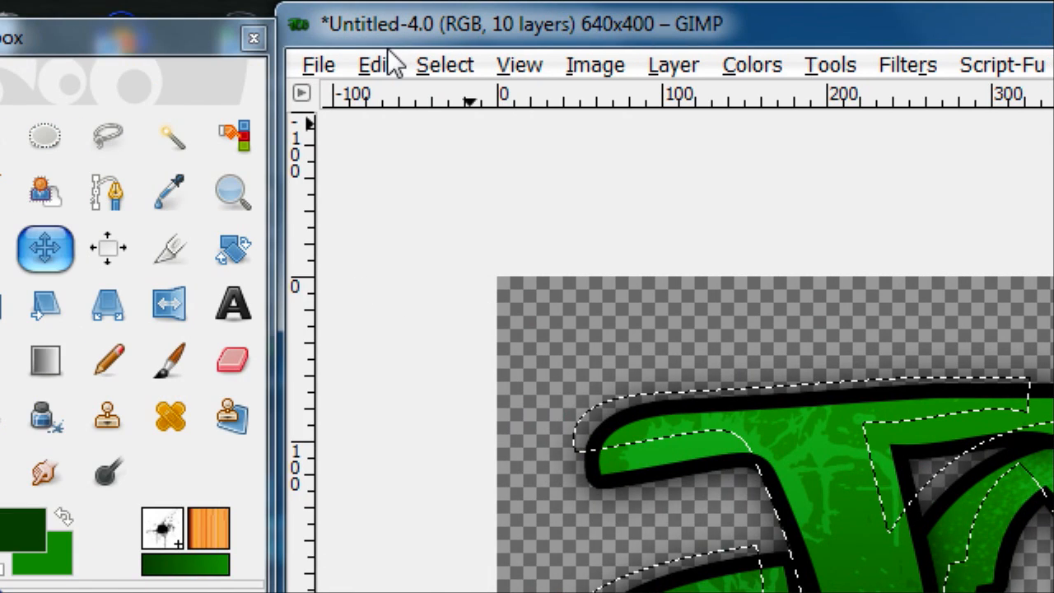
pyautogui.click(303, 64)
pyautogui.click(531, 463)
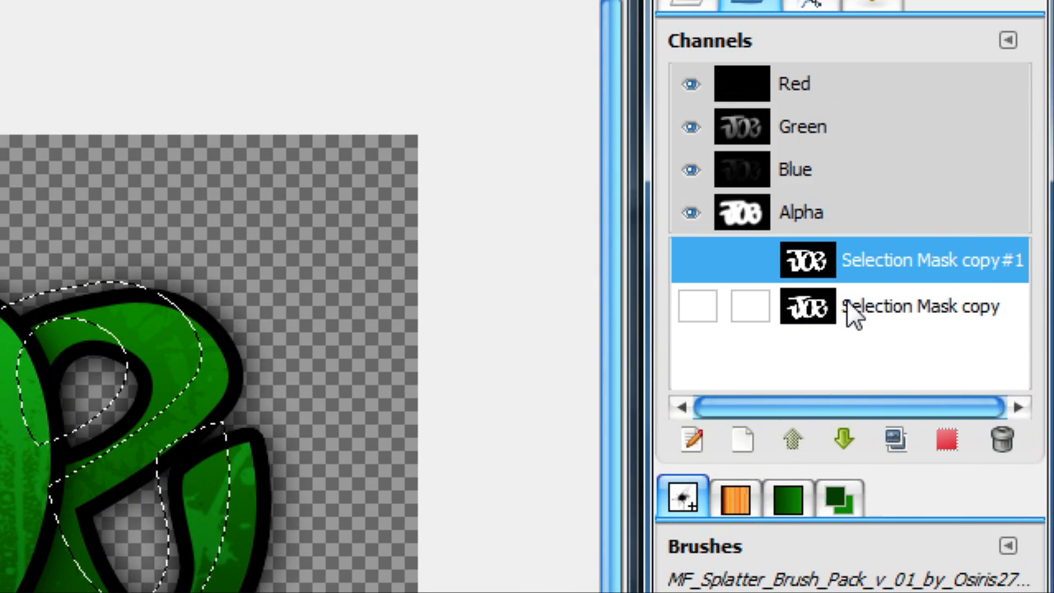
# Step: Load the Selection Mask copy channel as the selection and subtract the shifted Selection Mask copy#1 channel from it
pyautogui.rightClick(847, 299)
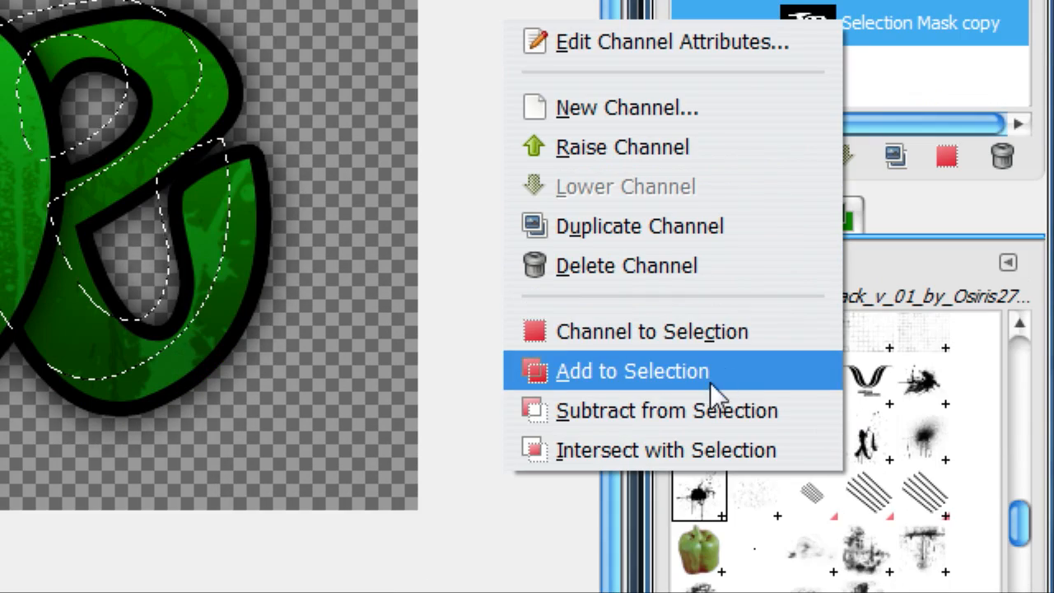
pyautogui.click(672, 335)
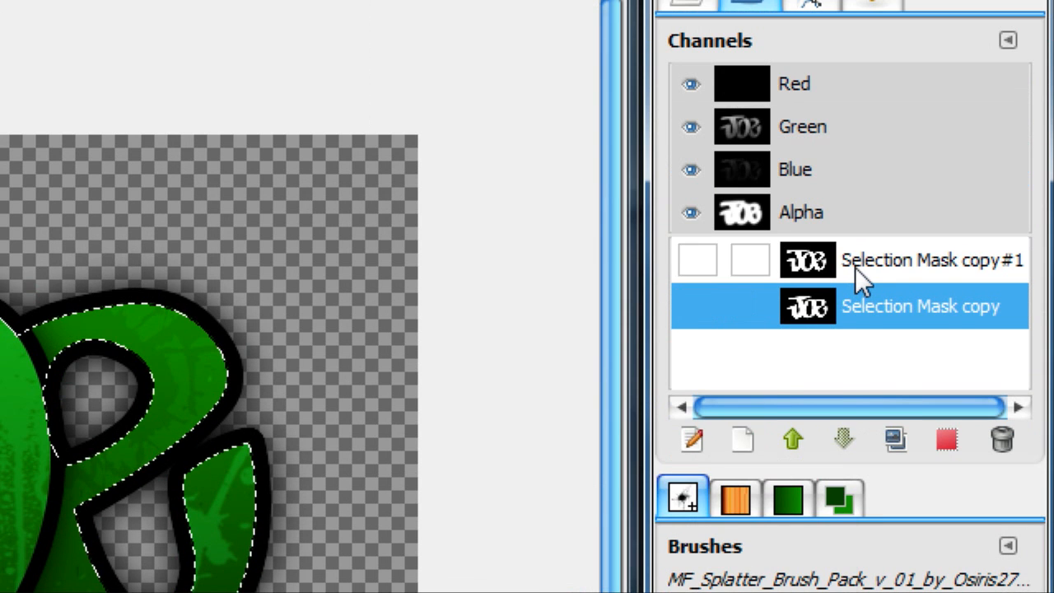
pyautogui.rightClick(854, 267)
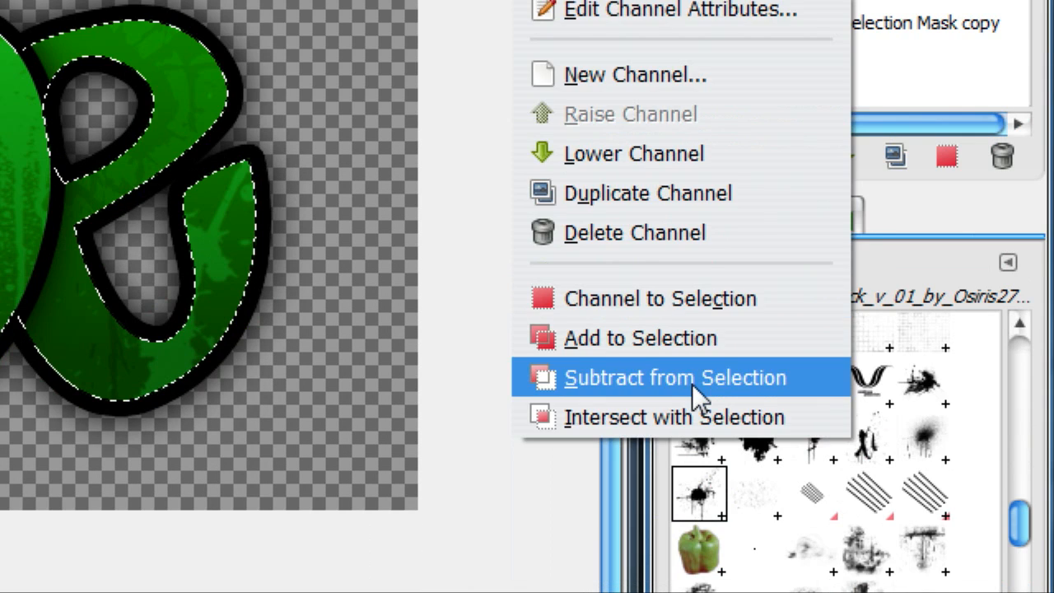
pyautogui.click(692, 378)
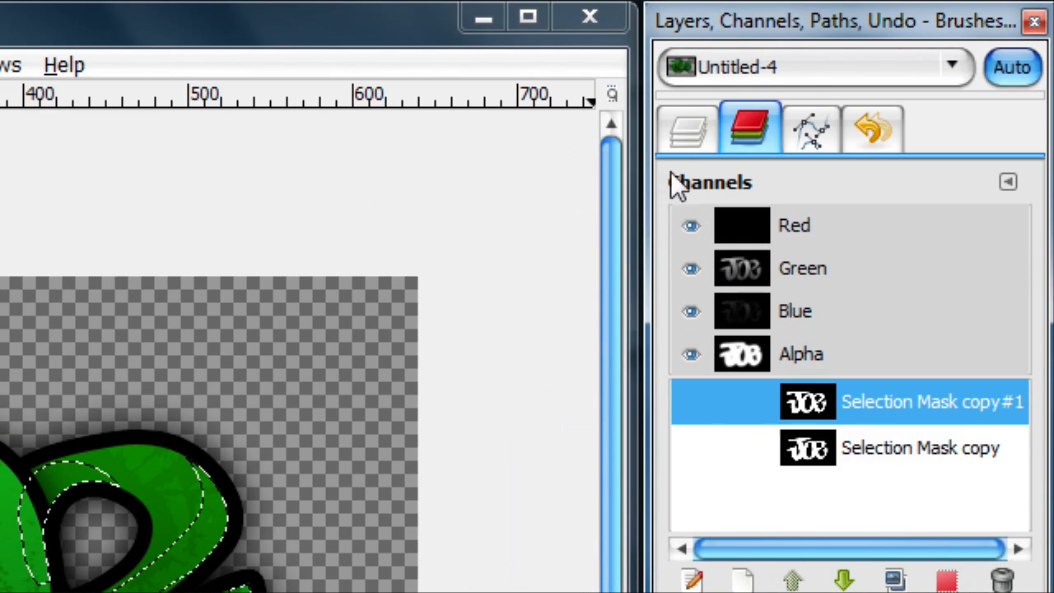
# Step: Add a new transparent layer above the J layer and reset the foreground and background colors to black and white
pyautogui.click(686, 142)
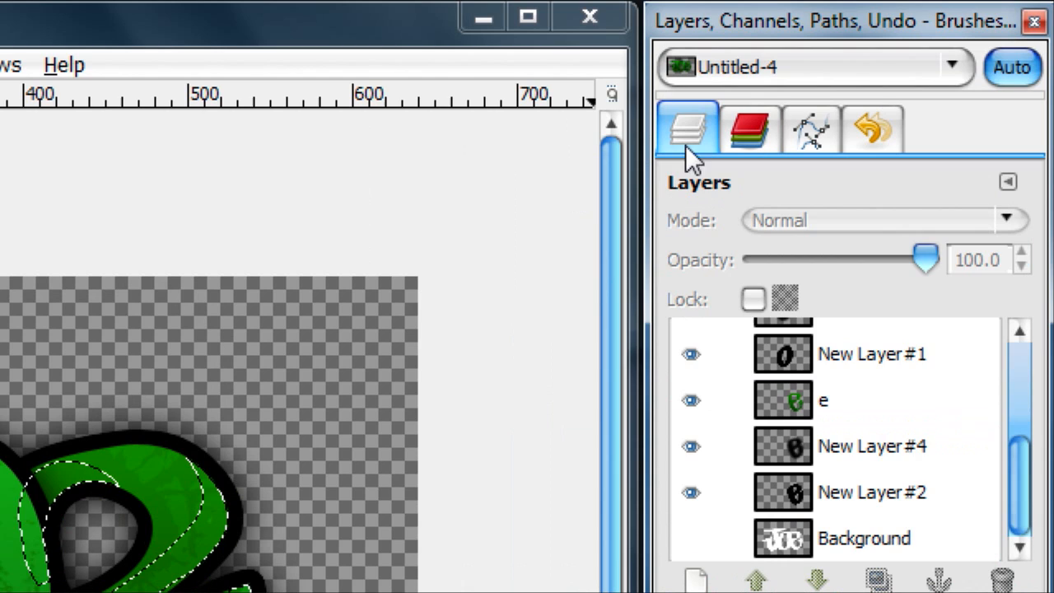
pyautogui.scroll(5, 853, 369)
pyautogui.click(849, 360)
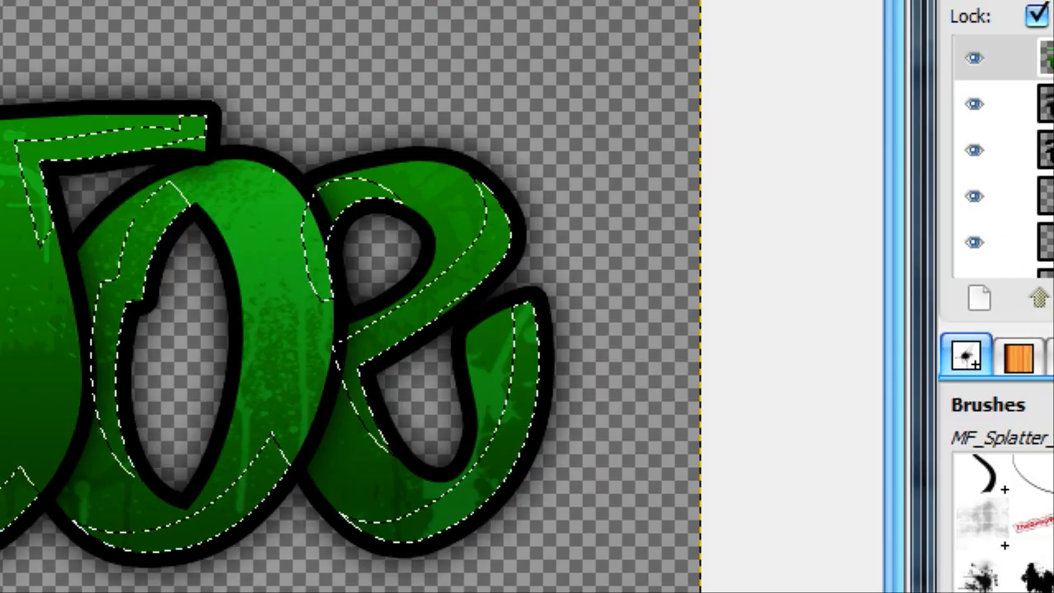
pyautogui.click(979, 299)
pyautogui.click(74, 304)
pyautogui.click(33, 163)
pyautogui.click(61, 421)
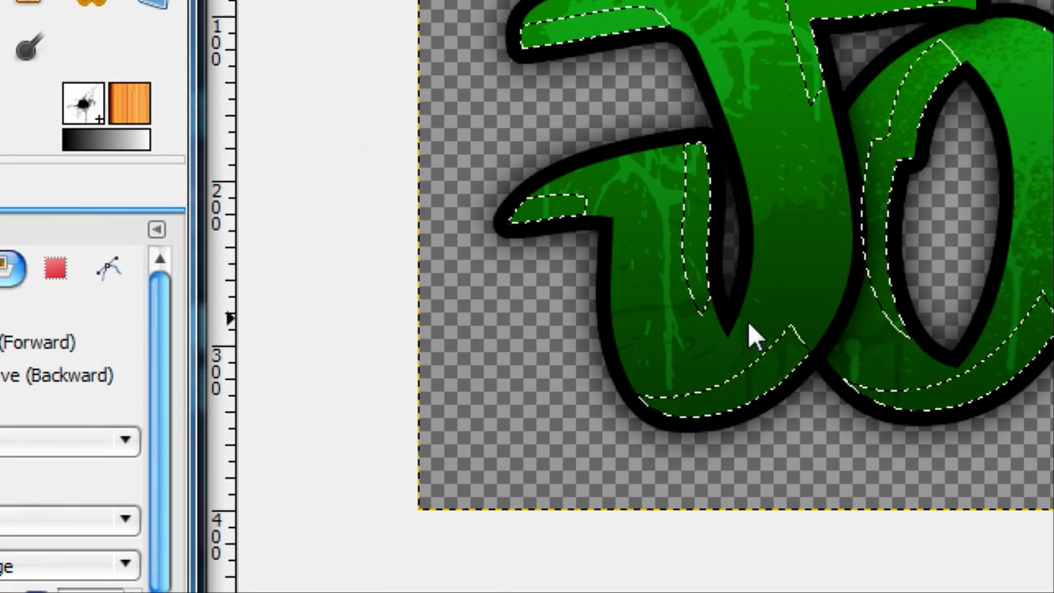
# Step: Fill the selected edge strips with black on the new top layer and clear the selection
pyautogui.click(782, 382)
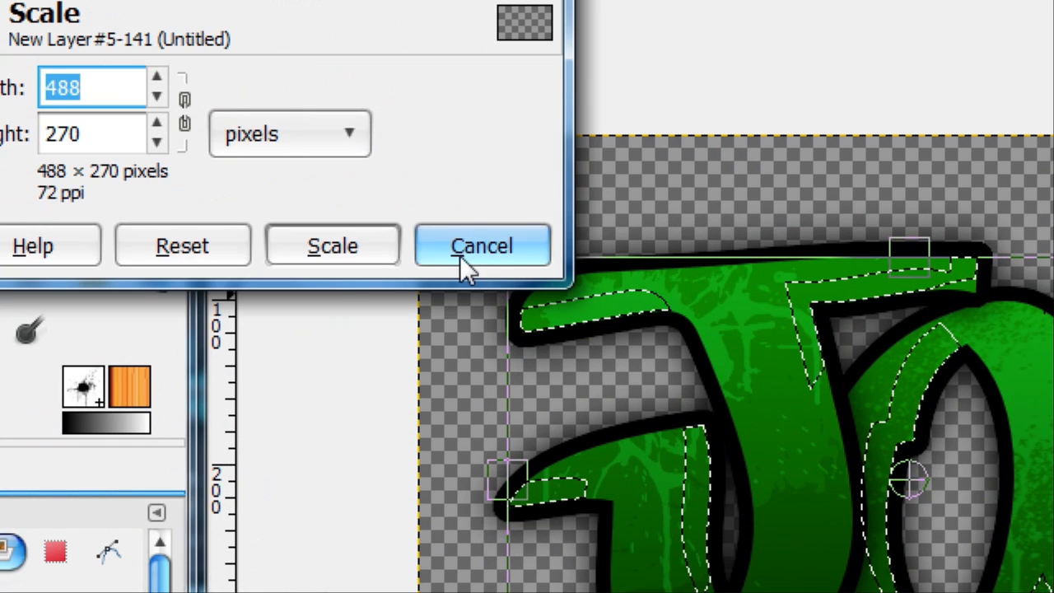
pyautogui.click(461, 254)
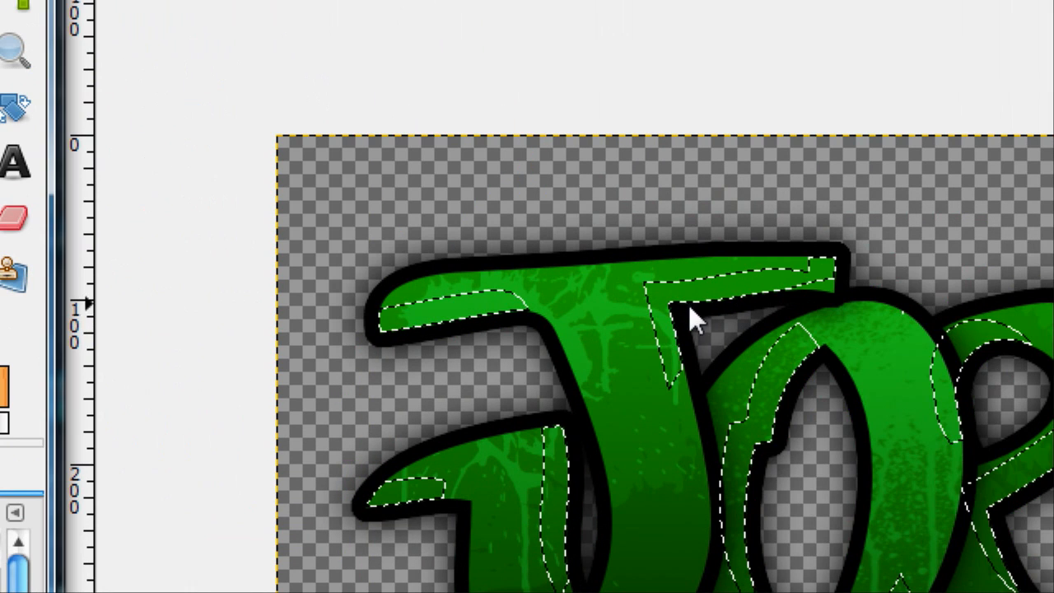
pyautogui.hotkey('ctrl', ',')
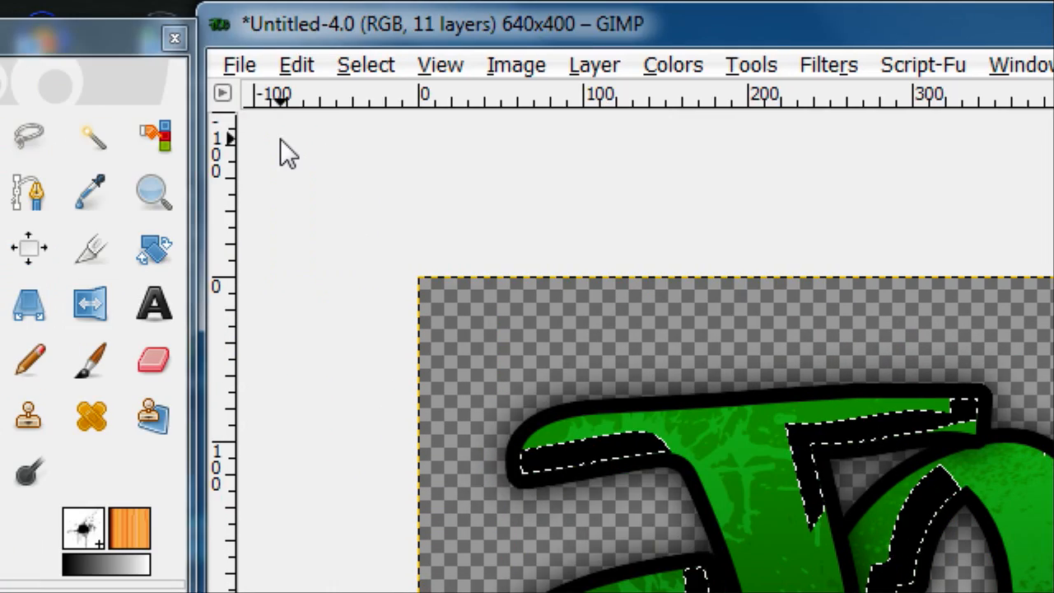
pyautogui.click(364, 65)
pyautogui.click(410, 176)
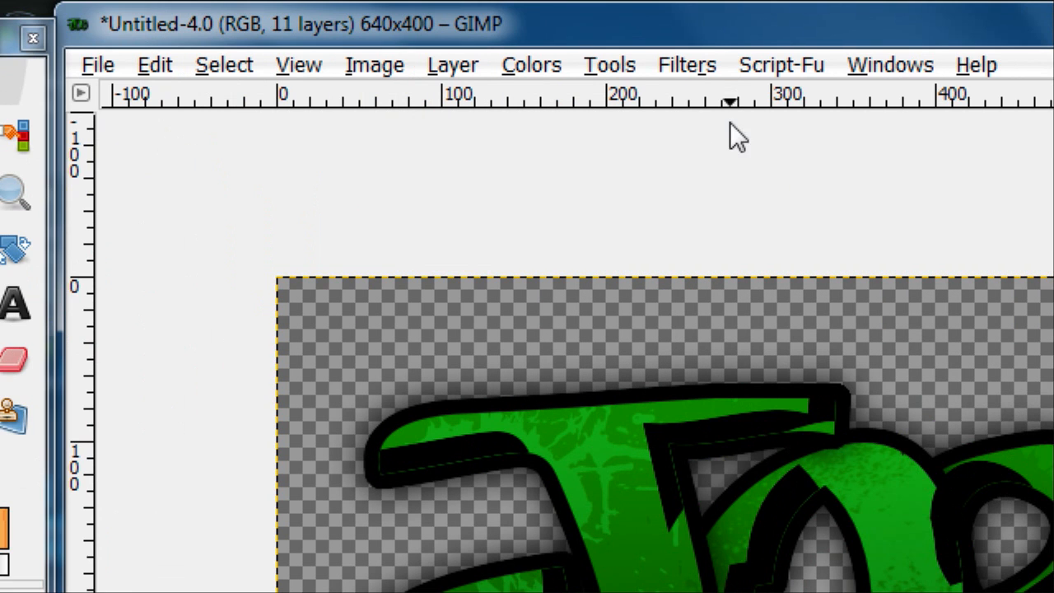
# Step: Apply a Gaussian Blur with a 45 px horizontal and vertical radius to the black edge shading layer
pyautogui.click(707, 67)
pyautogui.moveTo(827, 294)
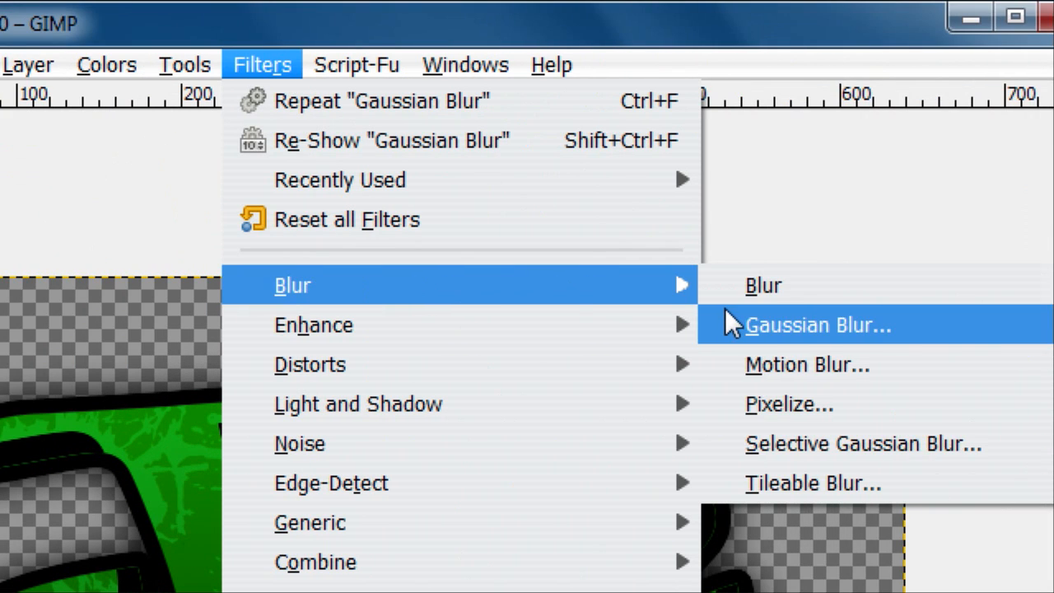
pyautogui.click(725, 325)
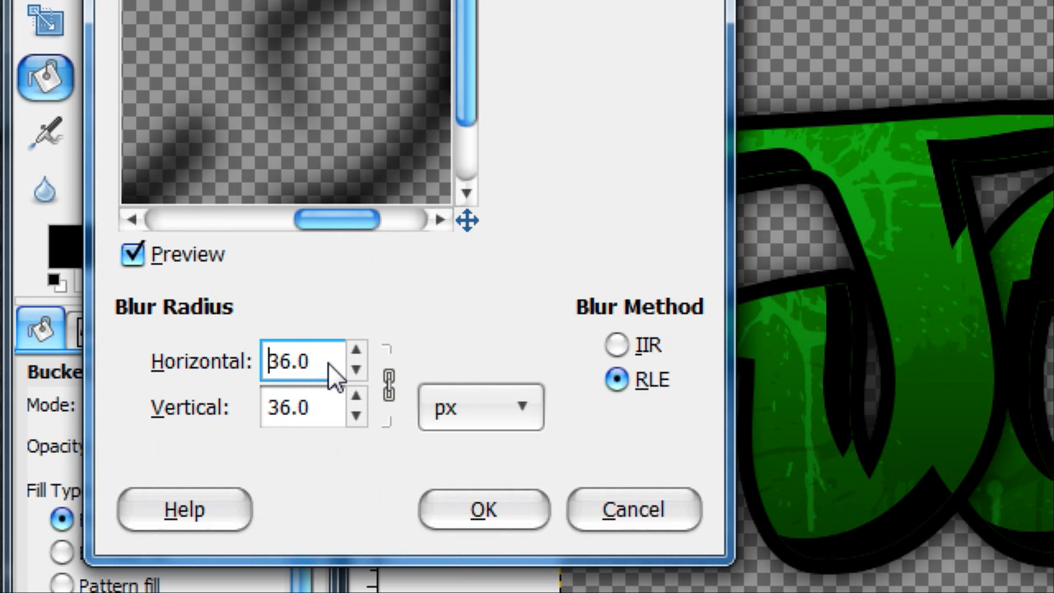
pyautogui.scroll(3, 327, 362)
pyautogui.scroll(6, 328, 362)
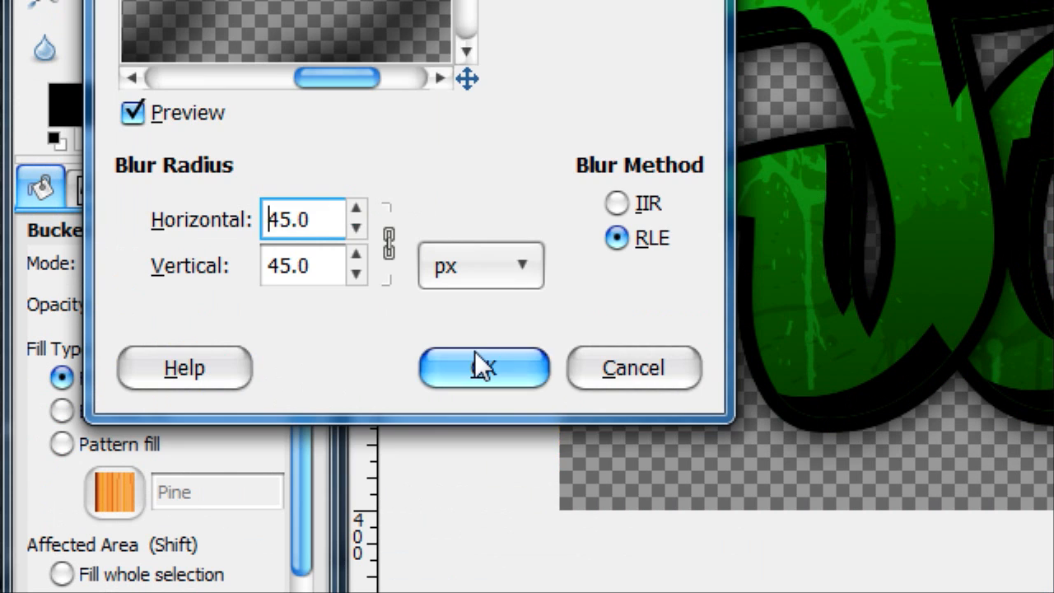
pyautogui.click(475, 352)
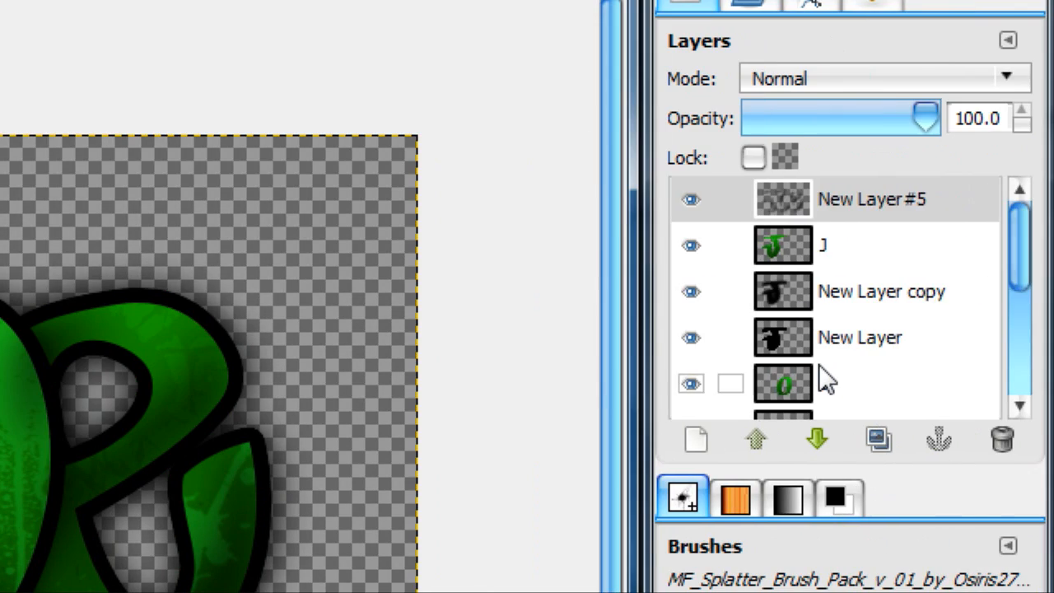
# Step: Load the Background layer's lettering as a selection from its alpha
pyautogui.scroll(-5, 818, 365)
pyautogui.rightClick(812, 387)
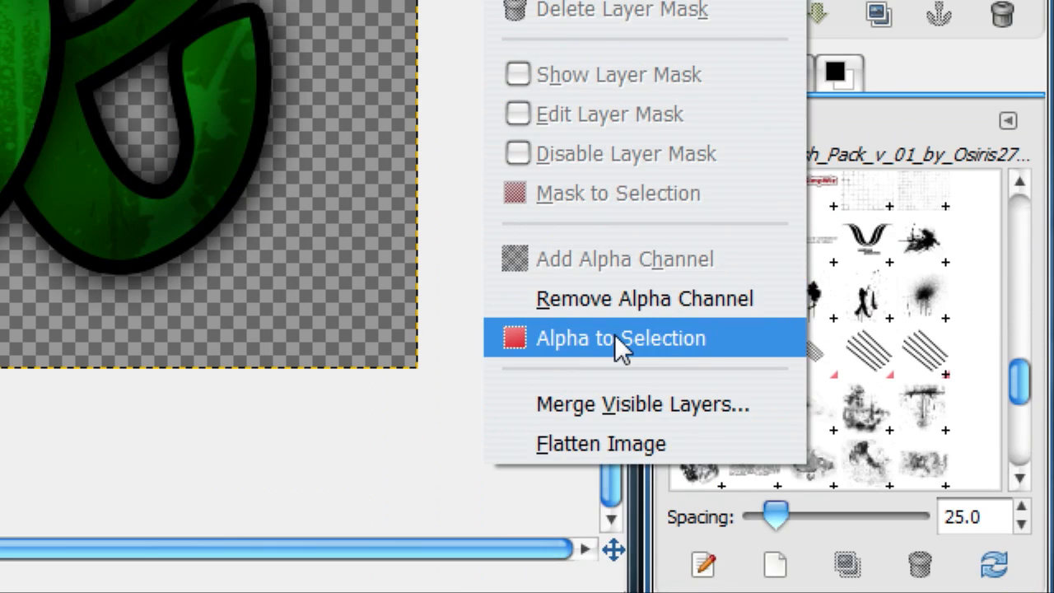
pyautogui.click(618, 337)
pyautogui.scroll(3, 835, 247)
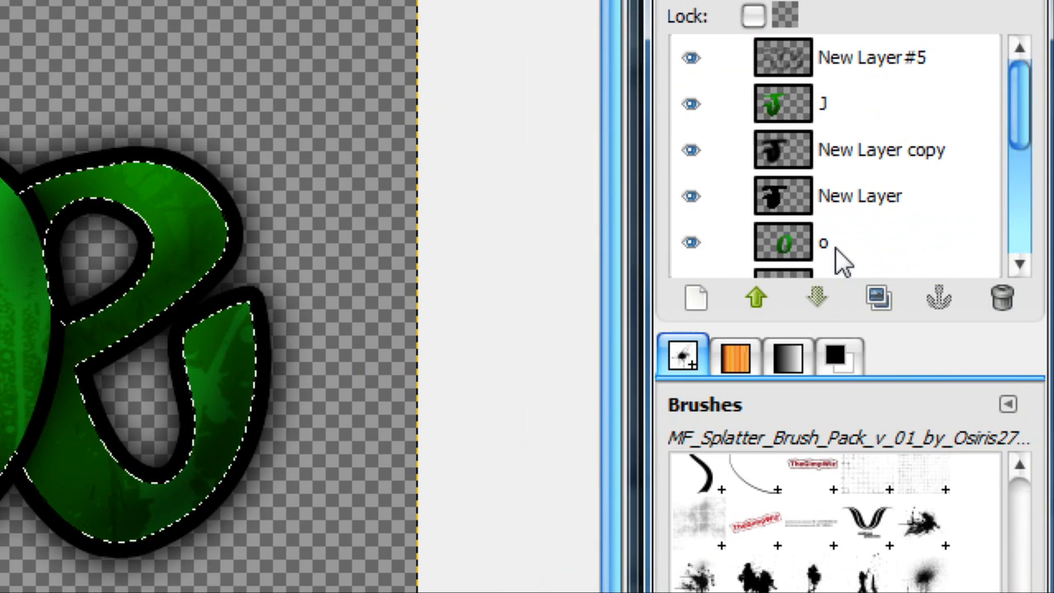
# Step: Invert the lettering selection and clear the blurred black shading outside the letters on New Layer #5
pyautogui.click(825, 54)
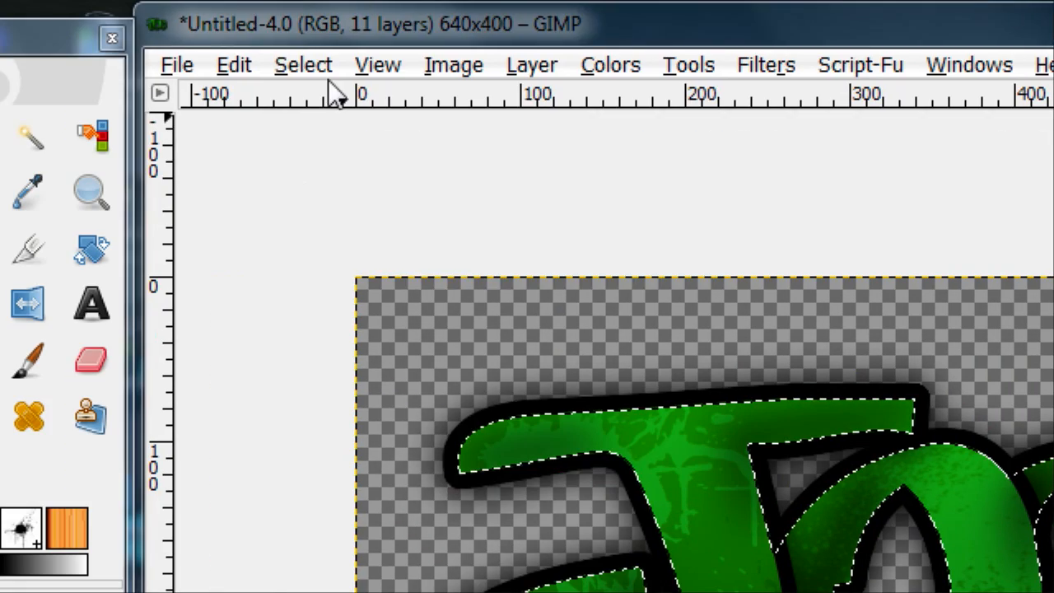
pyautogui.click(303, 63)
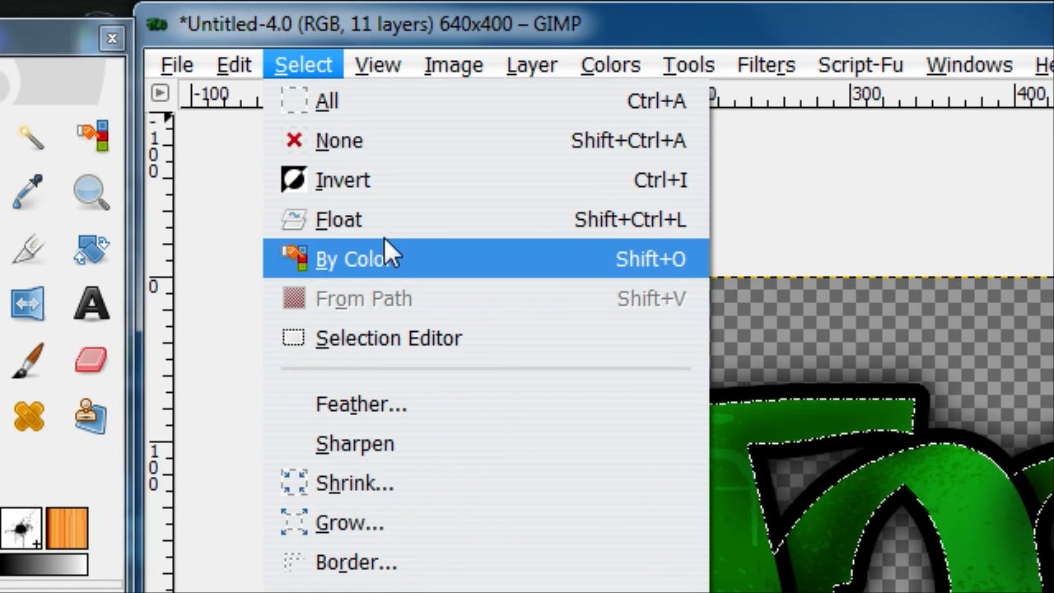
pyautogui.click(376, 38)
pyautogui.click(318, 65)
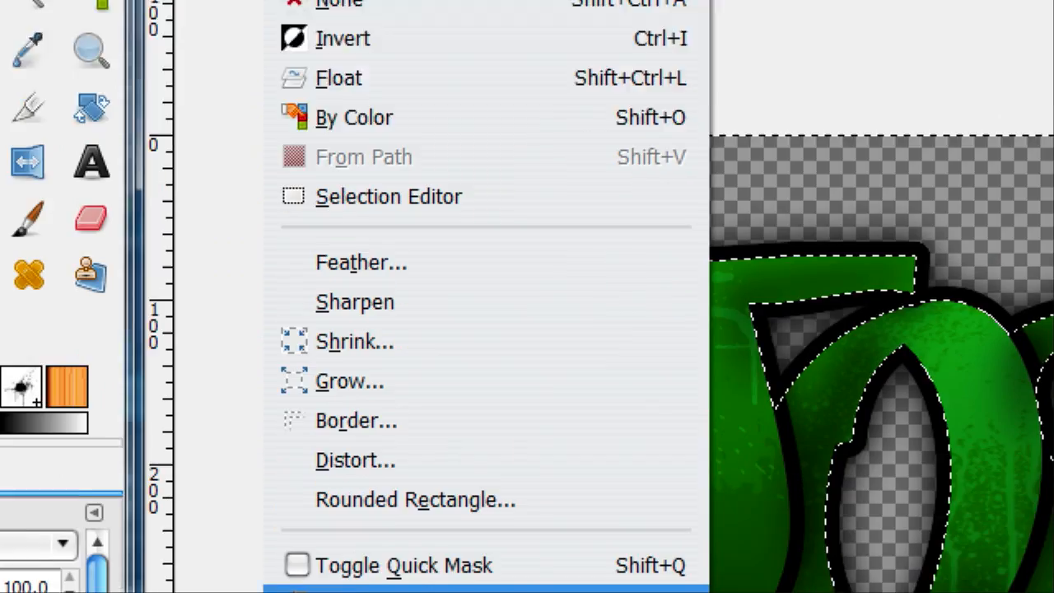
pyautogui.click(234, 64)
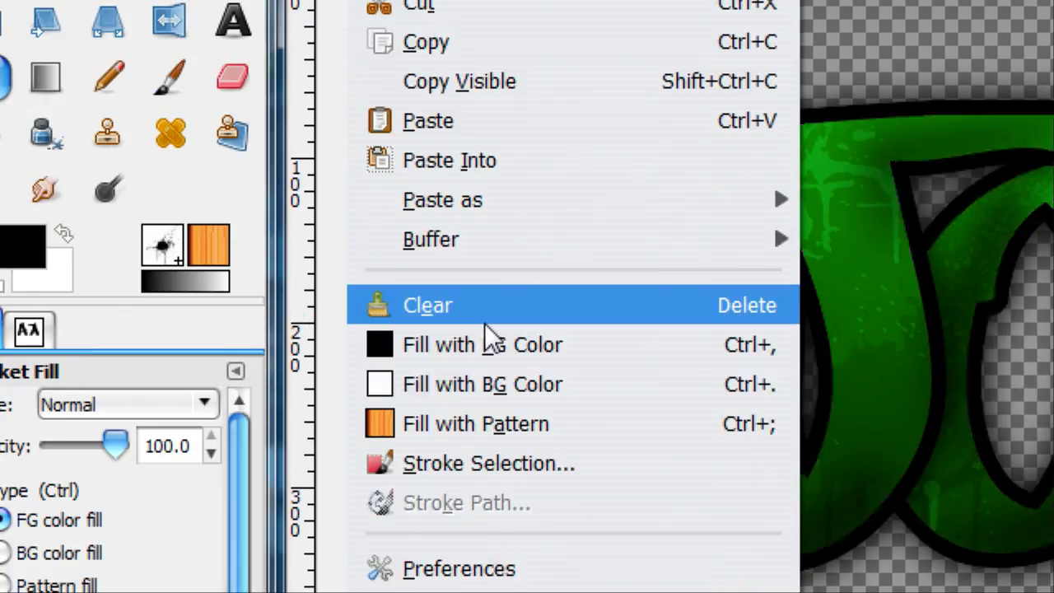
pyautogui.click(486, 325)
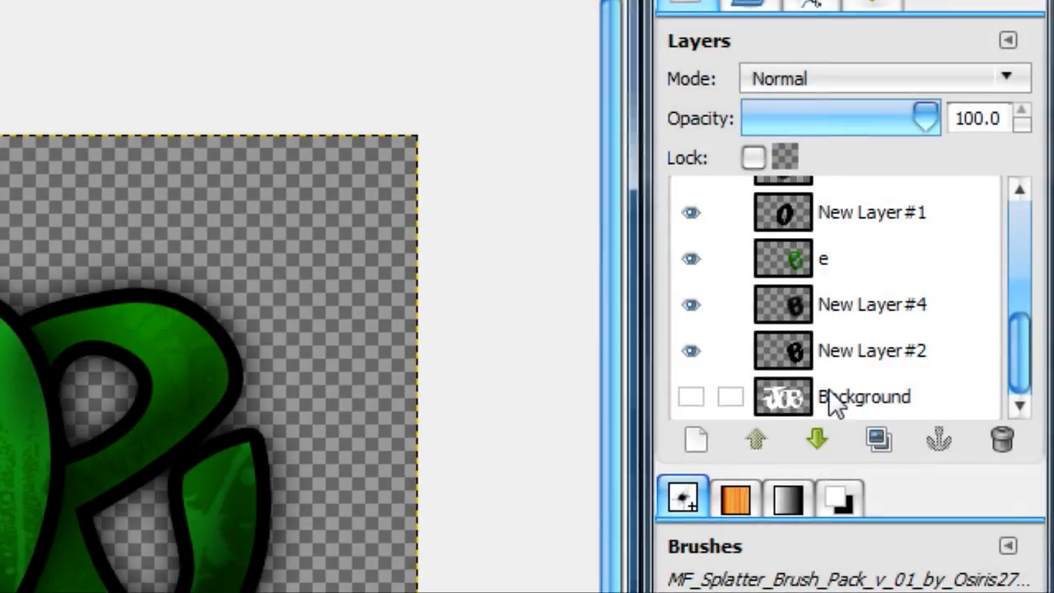
# Step: Reload the Background layer's alpha as a selection and delete the two old Selection Mask channels
pyautogui.rightClick(836, 404)
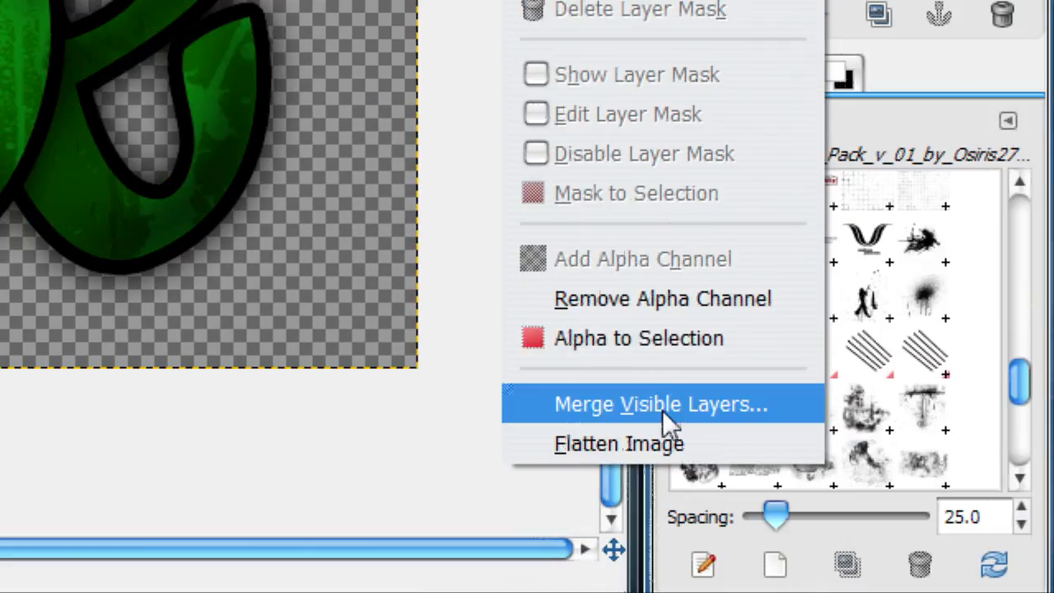
pyautogui.click(662, 592)
pyautogui.click(749, 129)
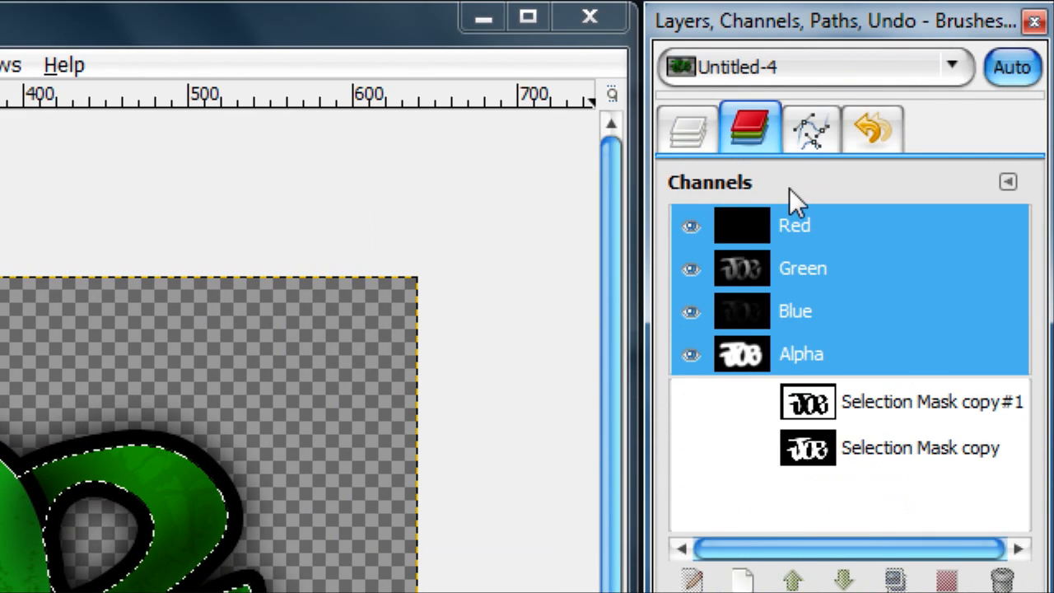
pyautogui.rightClick(835, 426)
pyautogui.click(715, 387)
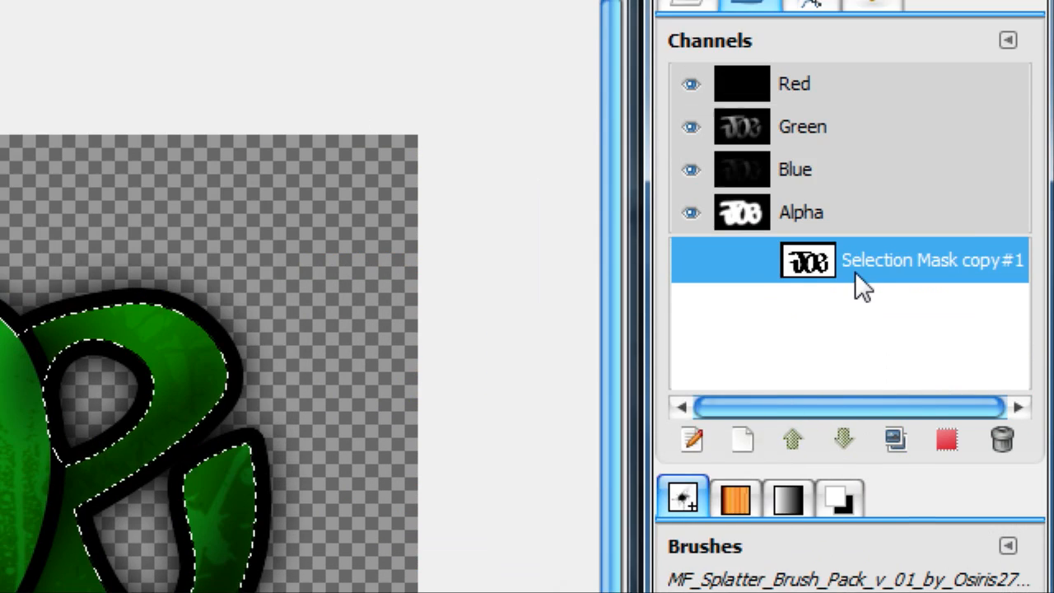
pyautogui.rightClick(836, 123)
pyautogui.click(682, 376)
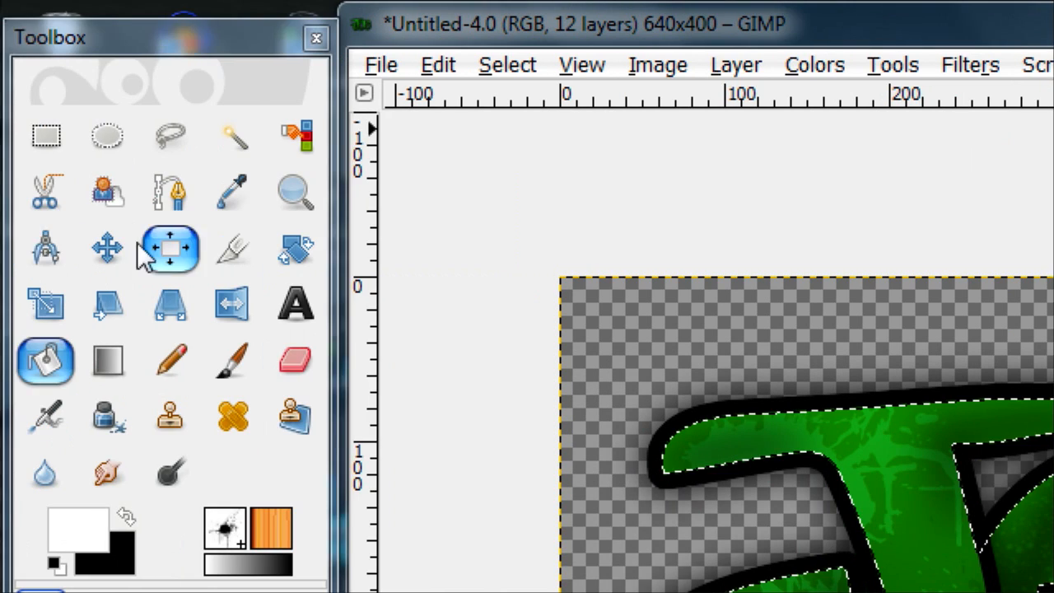
# Step: Shift the lettering selection slightly down and to the right of the letters and save it to a channel
pyautogui.click(54, 249)
pyautogui.moveTo(650, 299); pyautogui.dragTo(680, 319)
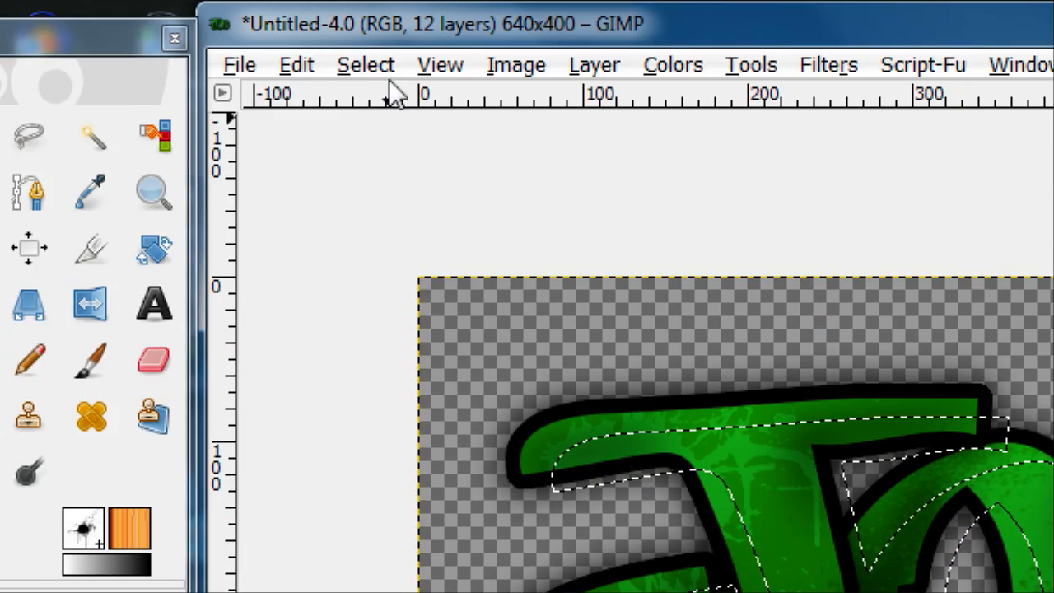
pyautogui.click(381, 67)
pyautogui.click(528, 318)
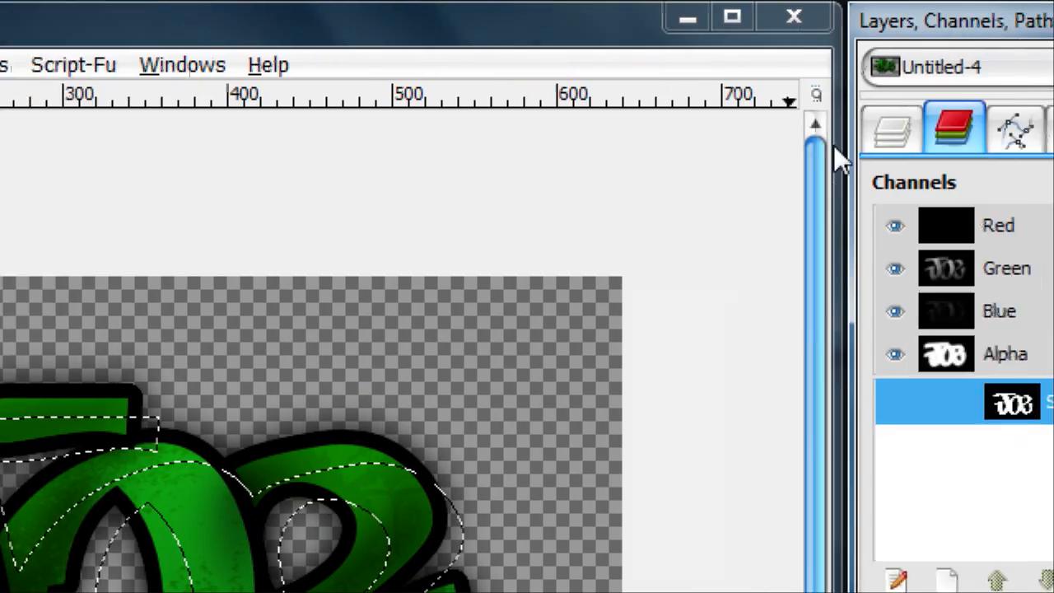
# Step: Load the Background layer's alpha as an unshifted lettering selection and save it to a second channel
pyautogui.click(894, 132)
pyautogui.rightClick(914, 539)
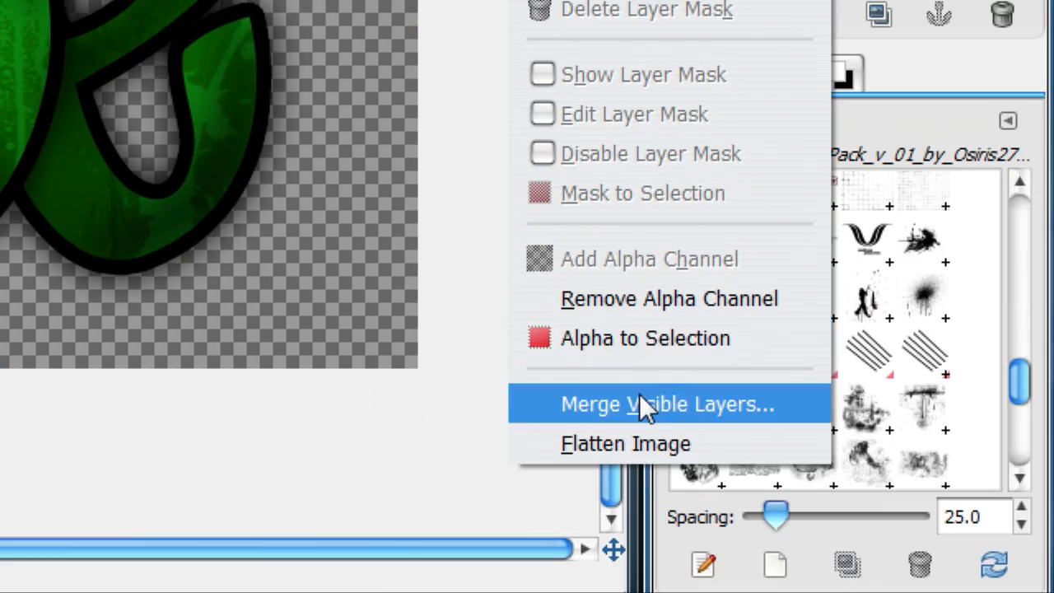
pyautogui.click(616, 339)
pyautogui.click(313, 66)
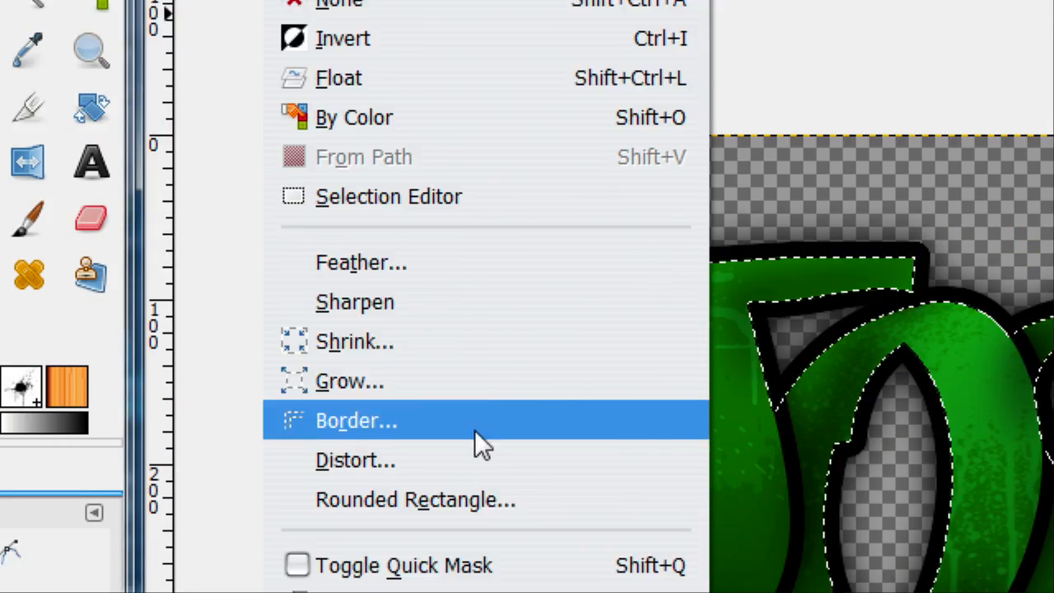
pyautogui.click(392, 463)
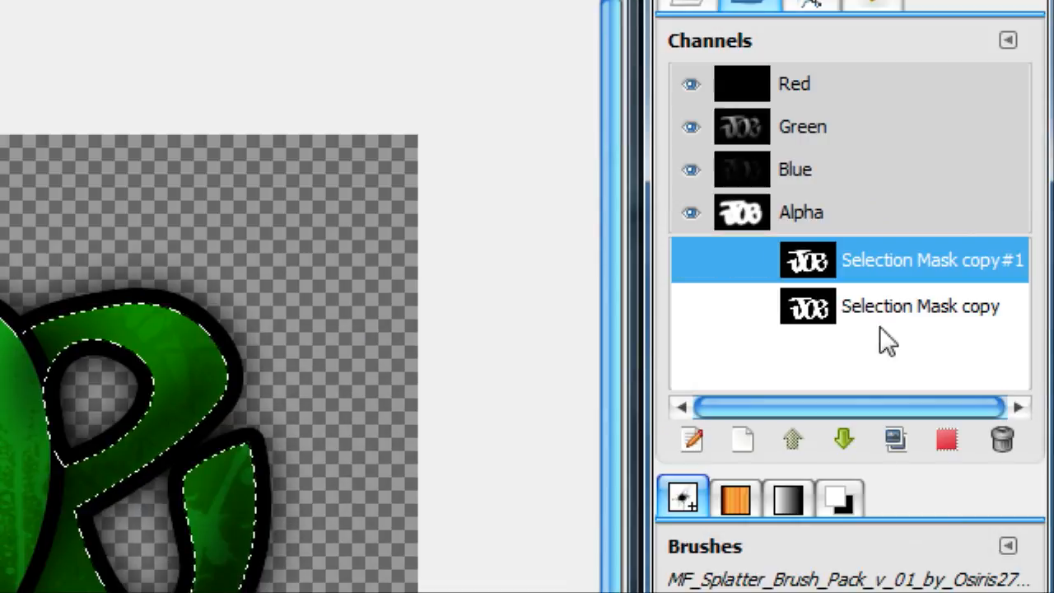
# Step: Load the Selection Mask copy#1 channel as the selection and subtract the shifted Selection Mask copy channel from it
pyautogui.rightClick(865, 306)
pyautogui.click(845, 273)
pyautogui.rightClick(842, 257)
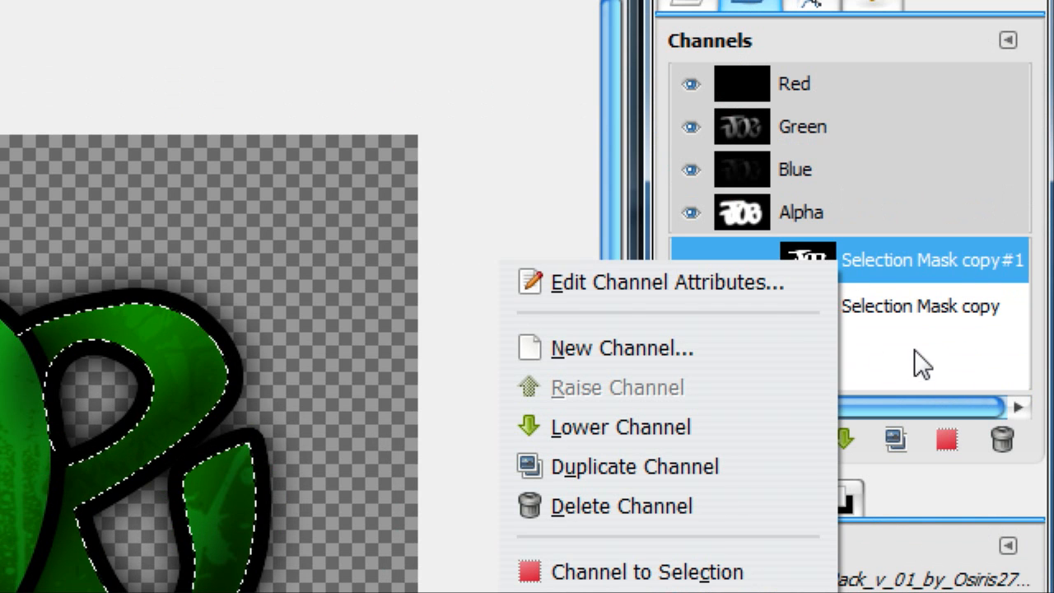
pyautogui.click(921, 305)
pyautogui.rightClick(921, 305)
pyautogui.click(699, 419)
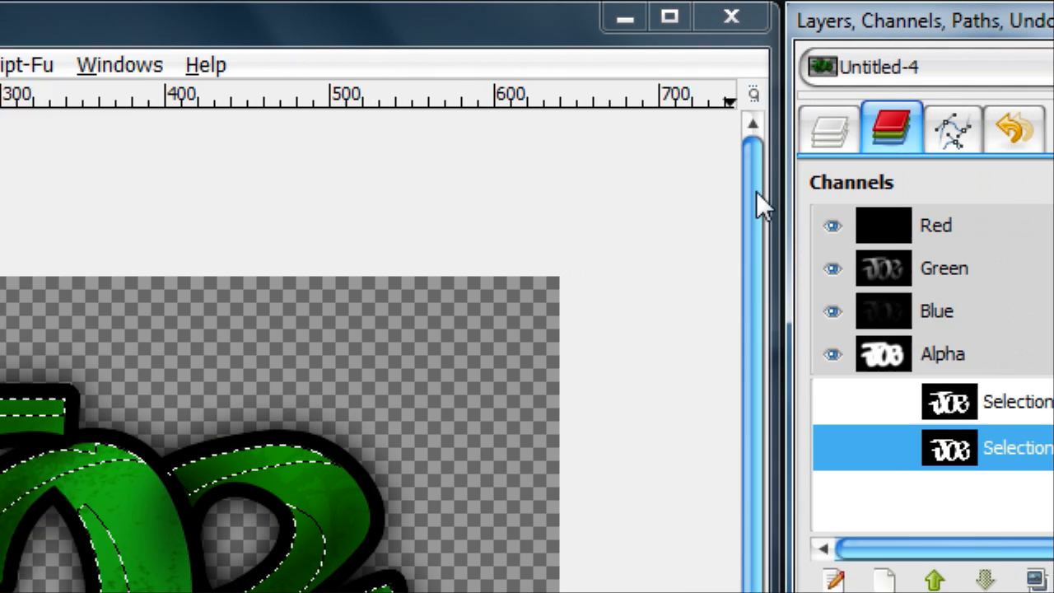
# Step: Fill the selected upper-left edge strips with white on the top layer and clear the selection
pyautogui.click(830, 130)
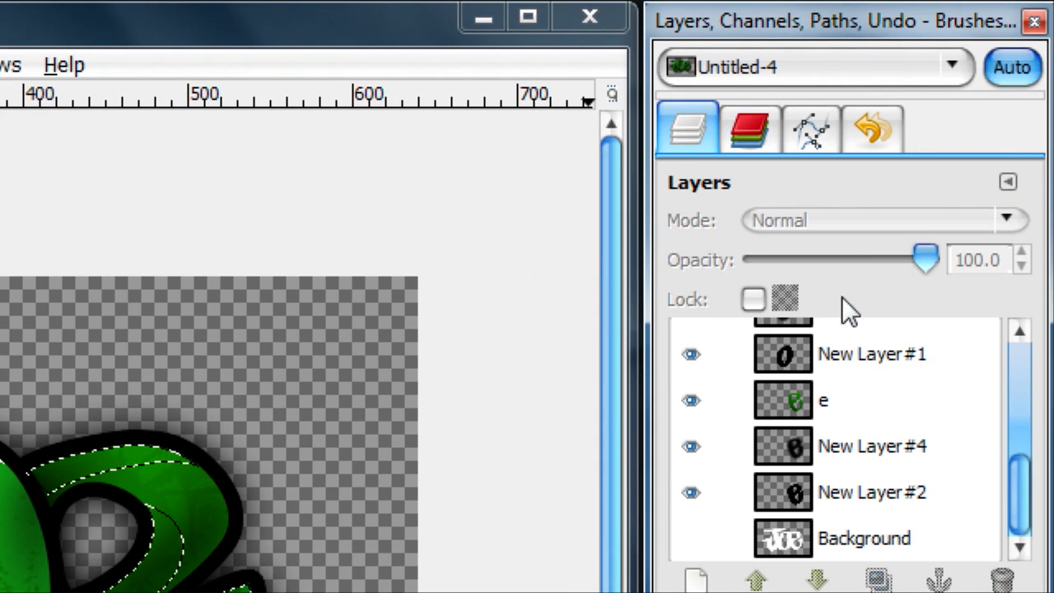
pyautogui.scroll(5, 838, 351)
pyautogui.click(839, 354)
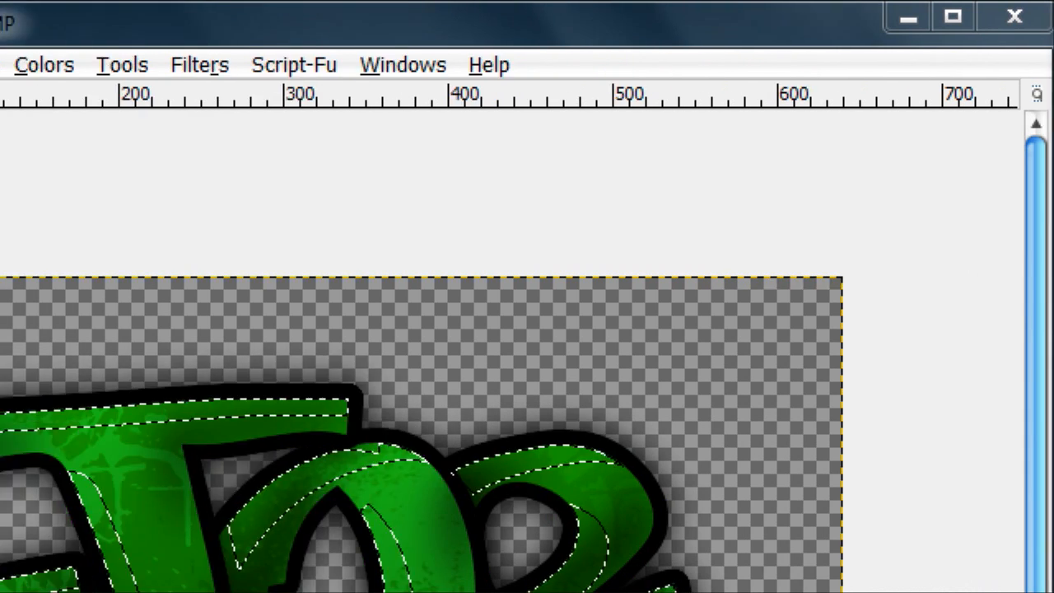
pyautogui.click(46, 361)
pyautogui.click(620, 434)
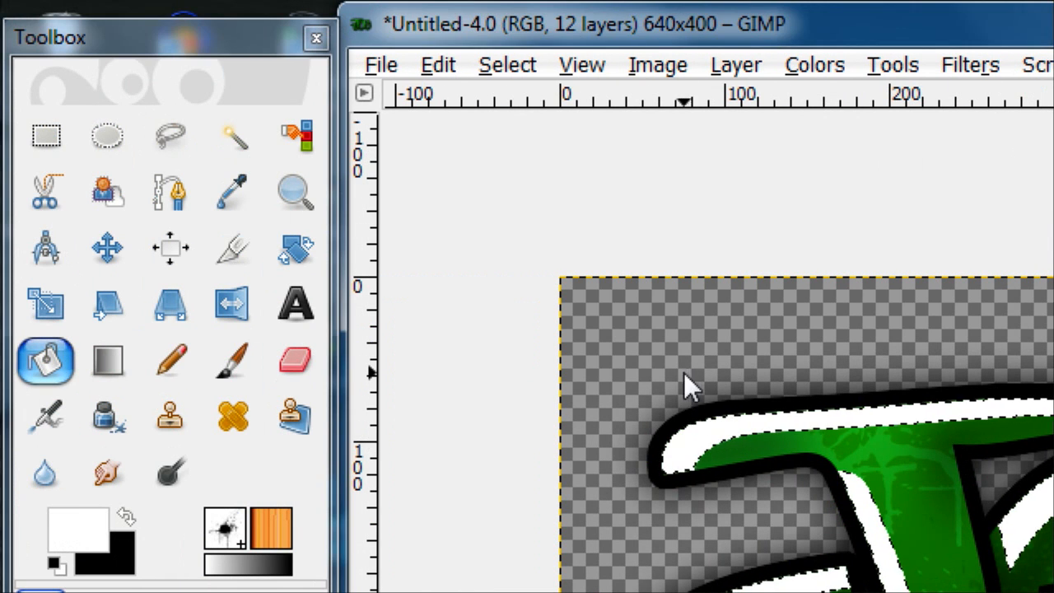
pyautogui.click(508, 65)
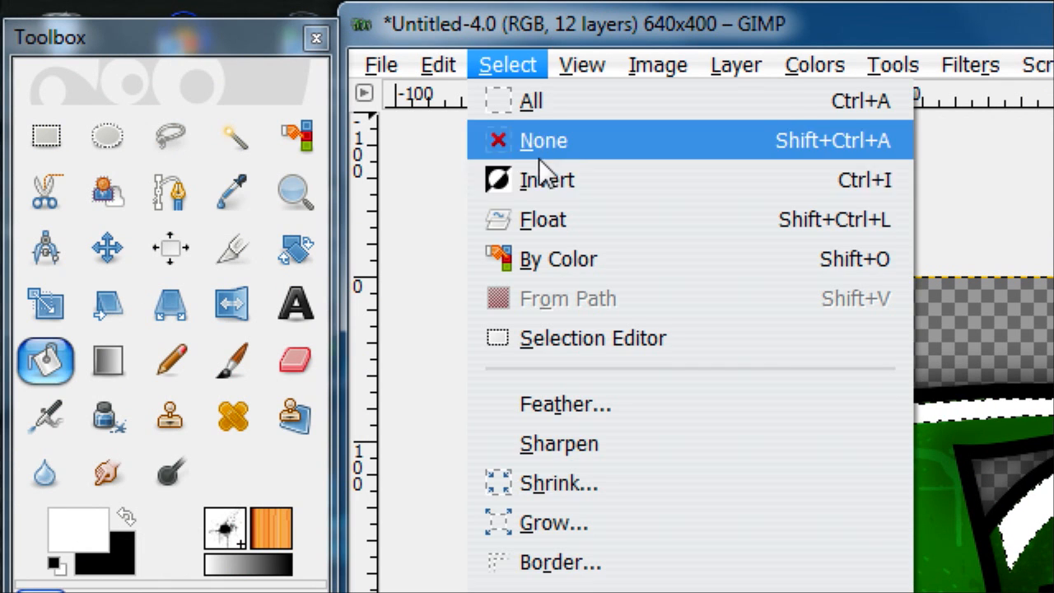
pyautogui.click(553, 144)
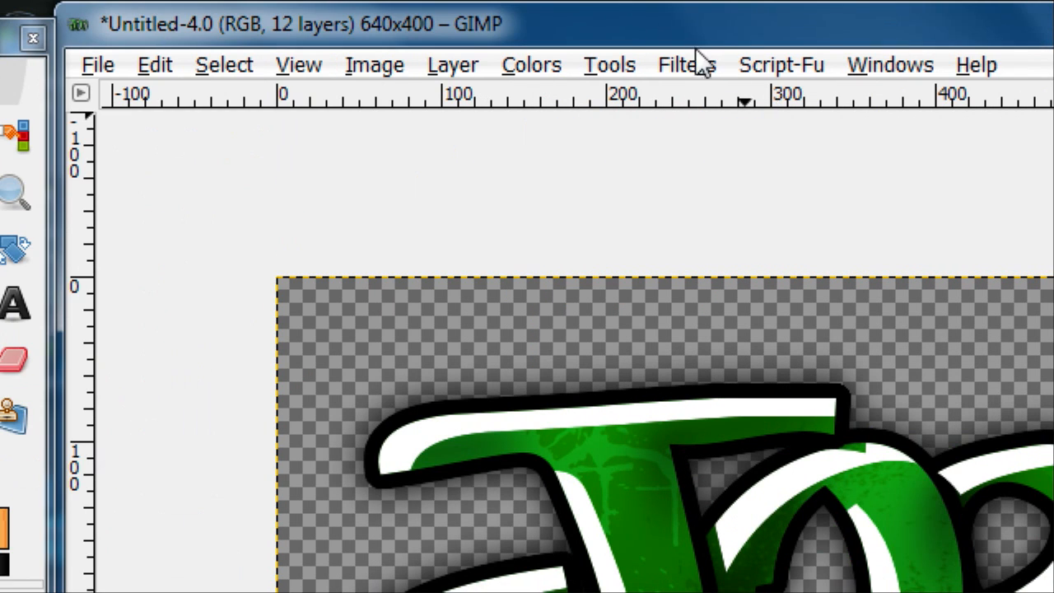
# Step: Apply a Gaussian Blur with a 50 px horizontal and vertical radius to the white highlights and set the layer's opacity to 47.1
pyautogui.click(698, 72)
pyautogui.moveTo(834, 298)
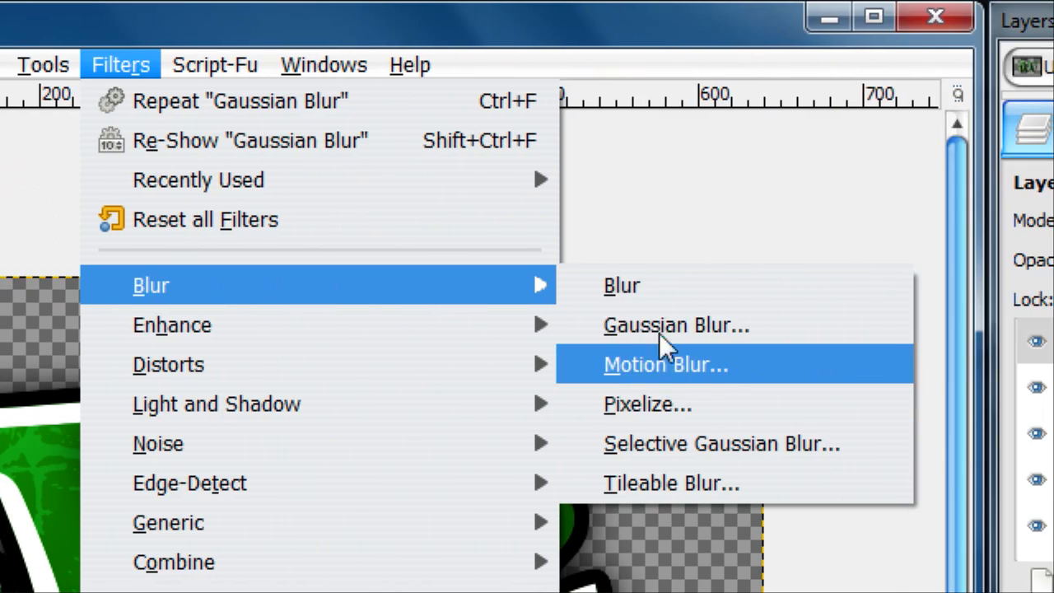
pyautogui.click(1053, 333)
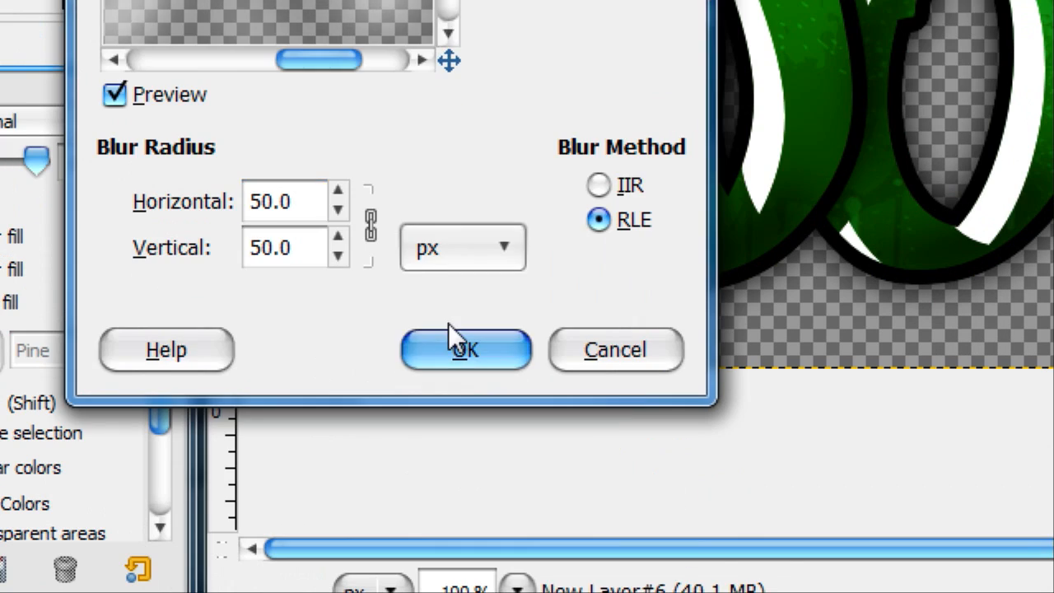
pyautogui.click(482, 482)
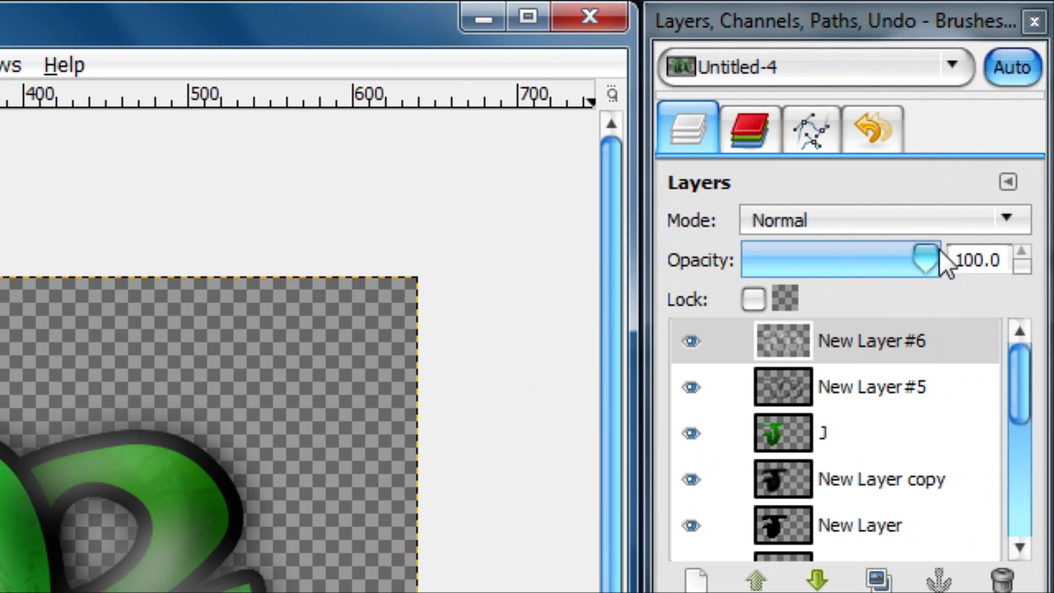
pyautogui.moveTo(929, 254); pyautogui.dragTo(831, 228)
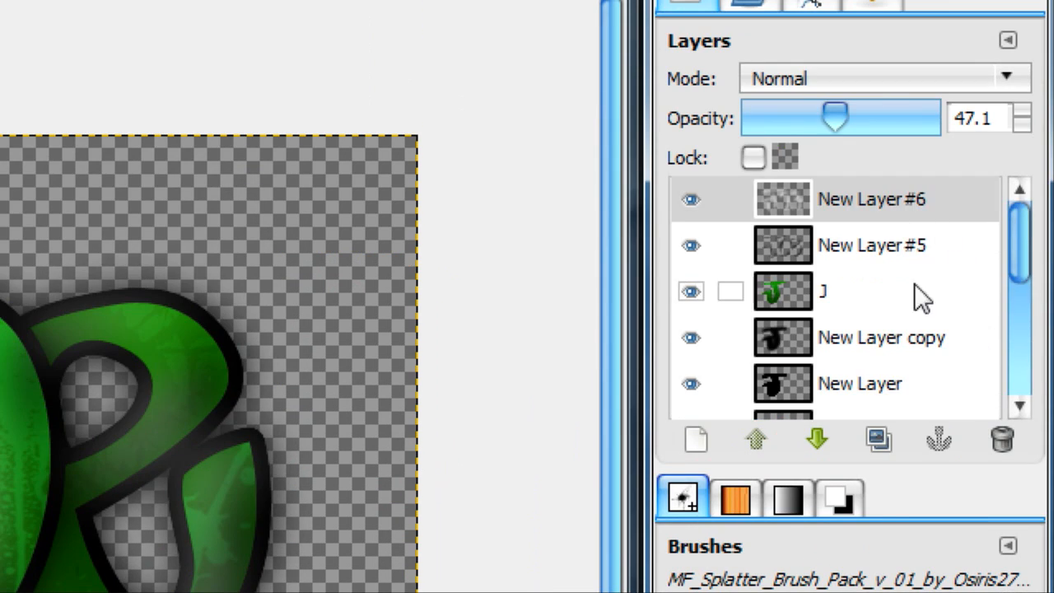
# Step: Load the Background layer's lettering as a selection from its alpha
pyautogui.scroll(-5, 857, 123)
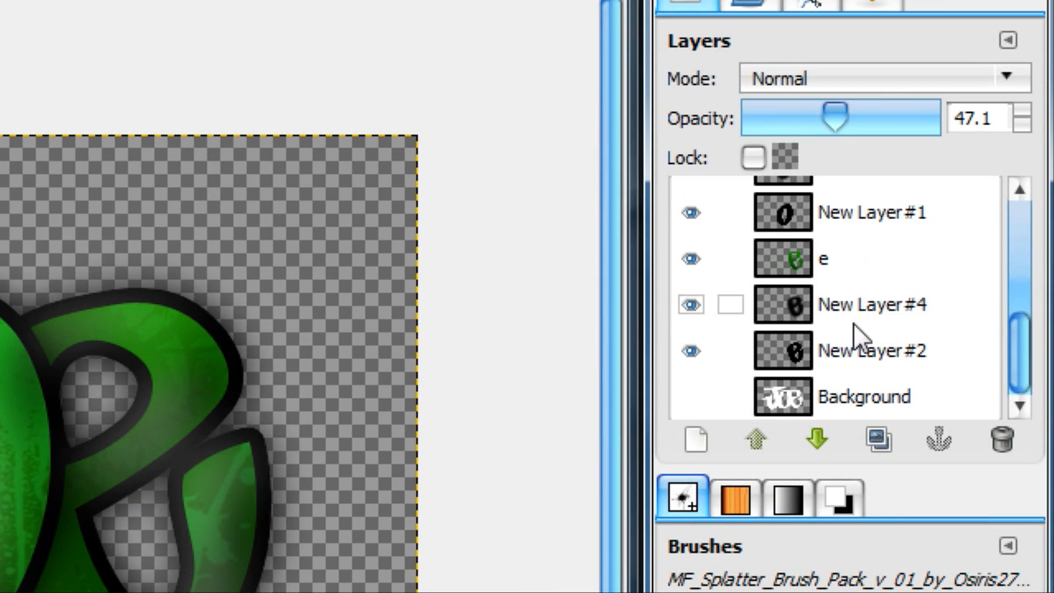
pyautogui.rightClick(836, 264)
pyautogui.click(625, 344)
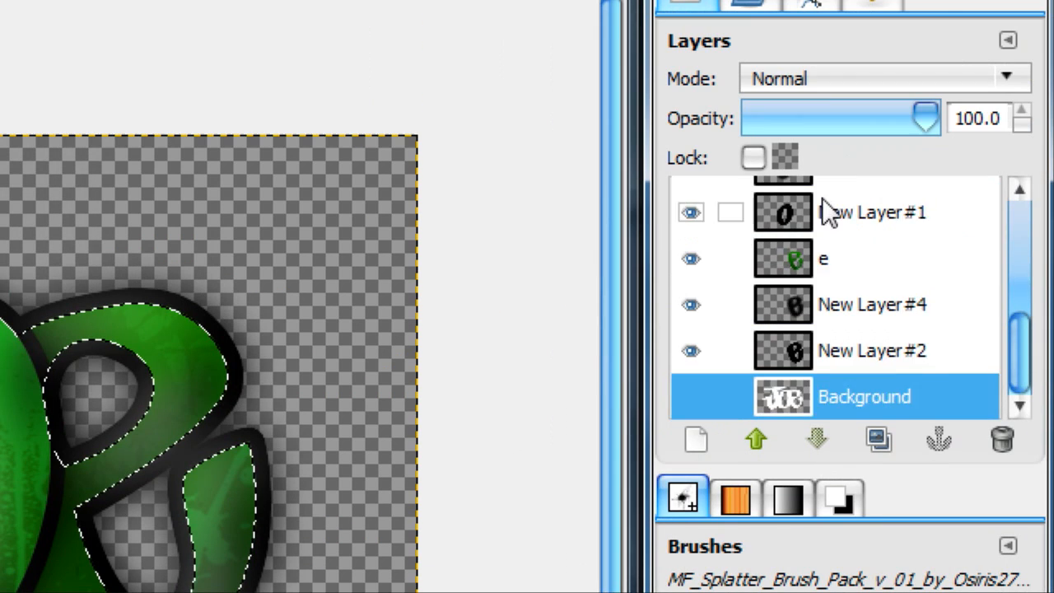
# Step: Invert the selection, clear the blurred white outside the letters on New Layer #6, and deselect everything
pyautogui.scroll(5, 827, 208)
pyautogui.click(812, 202)
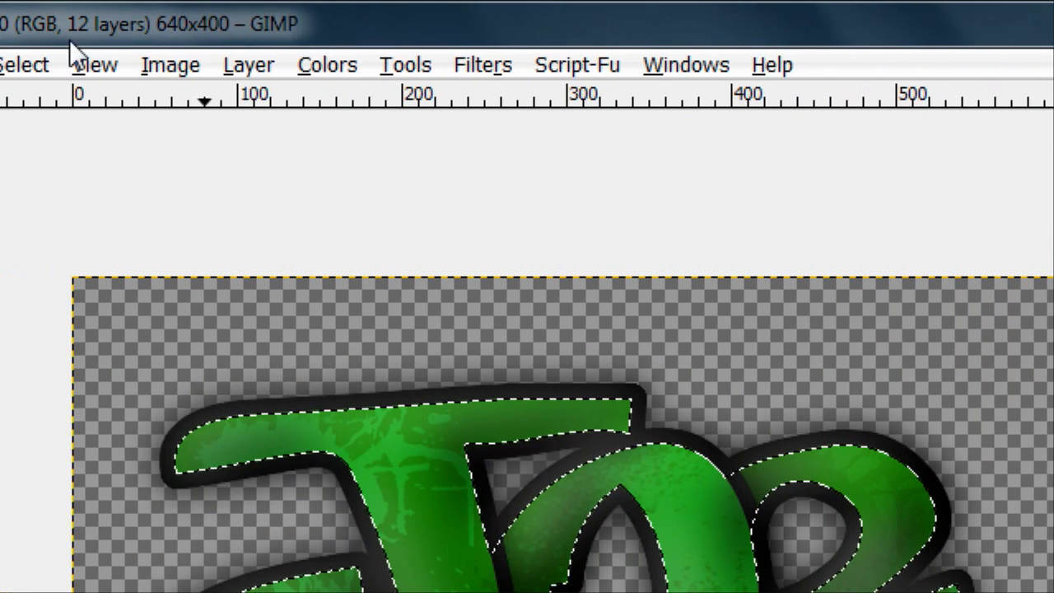
pyautogui.click(37, 65)
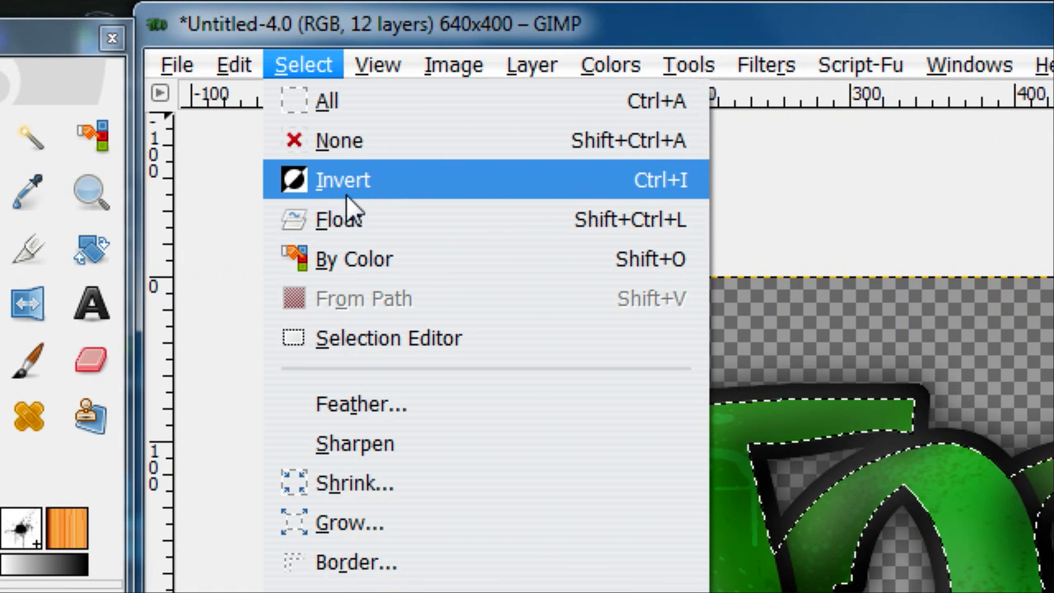
pyautogui.click(63, 191)
pyautogui.click(234, 66)
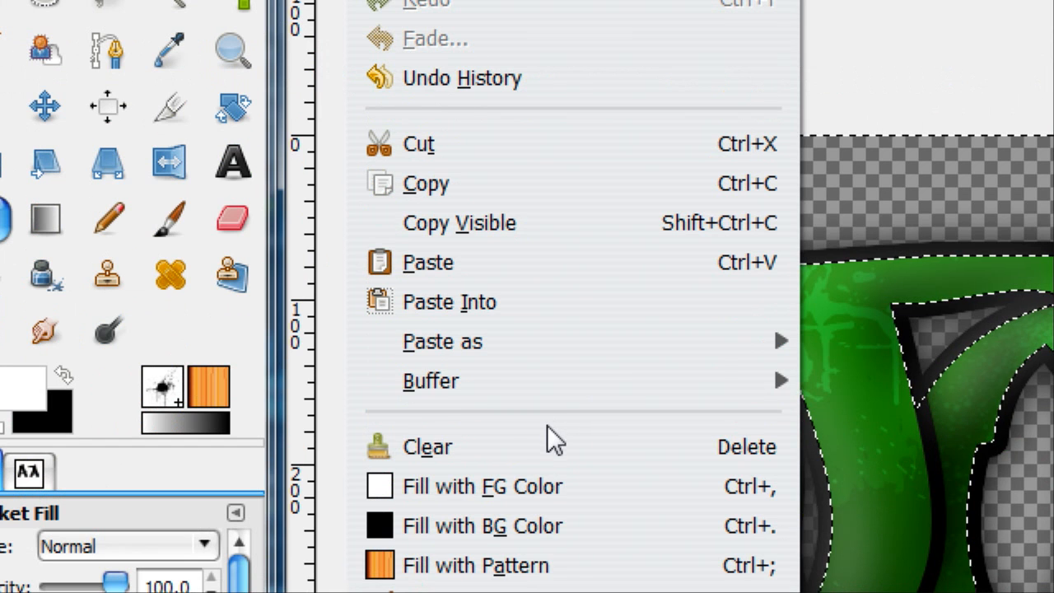
pyautogui.click(553, 436)
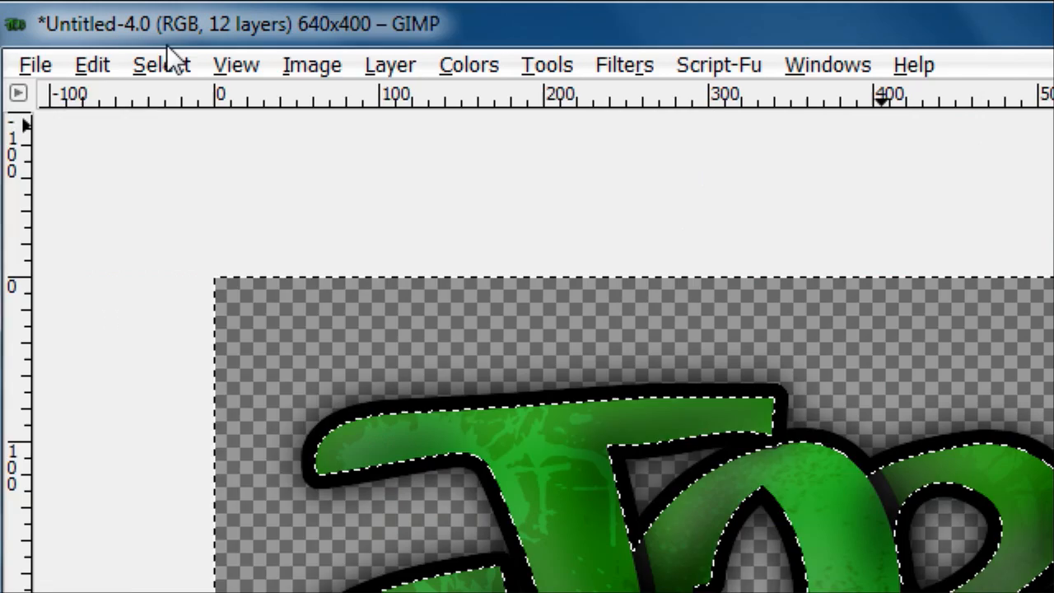
pyautogui.click(298, 66)
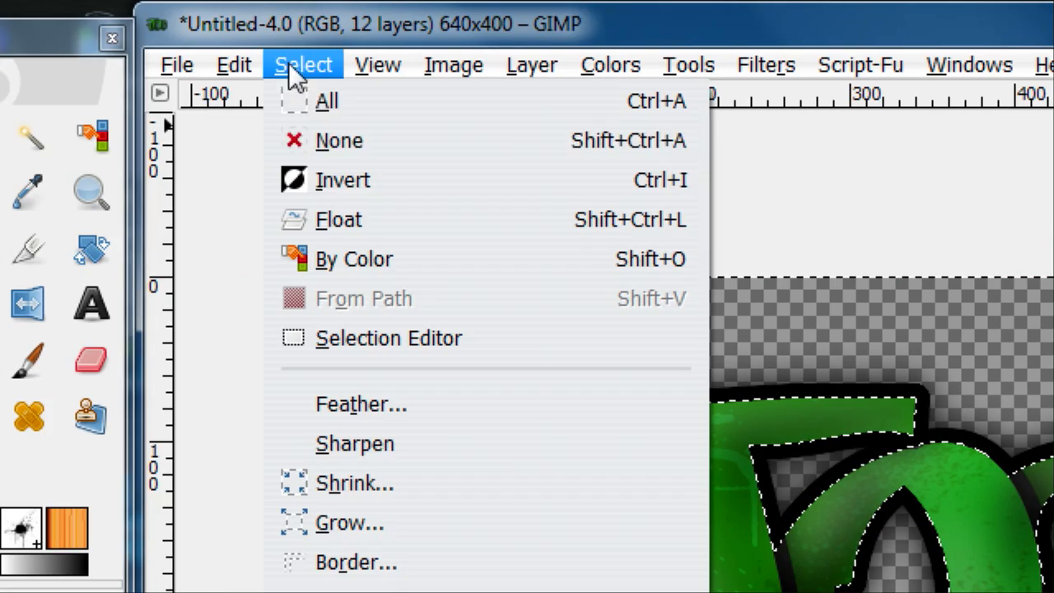
pyautogui.click(320, 140)
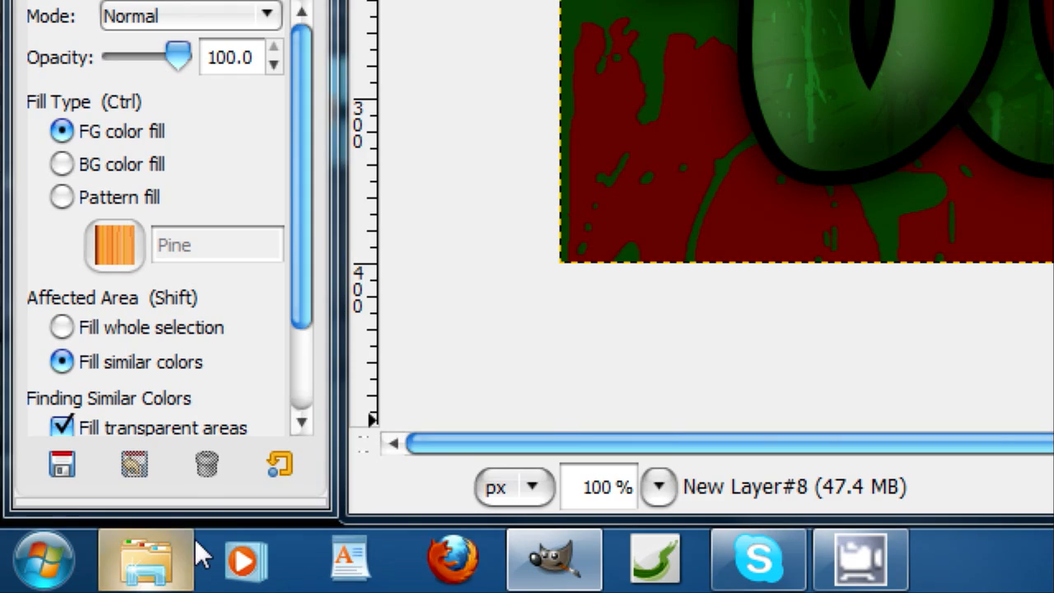
# Step: Switch to Windows Explorer and open the template picture in the Pictures library's JaggedGraphics > Bluepaperdesign folder
pyautogui.click(187, 554)
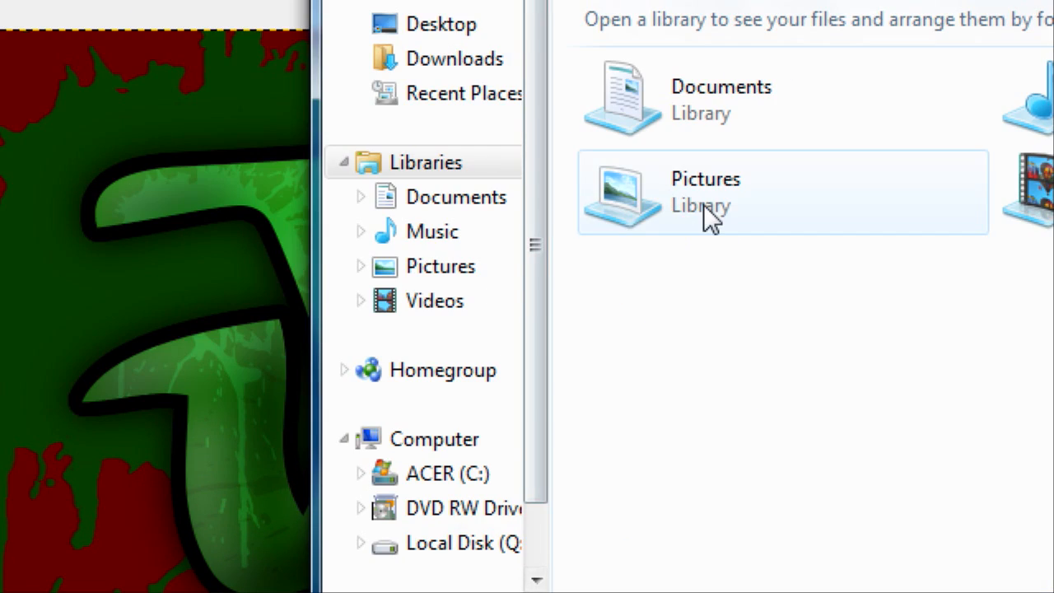
pyautogui.doubleClick(848, 76)
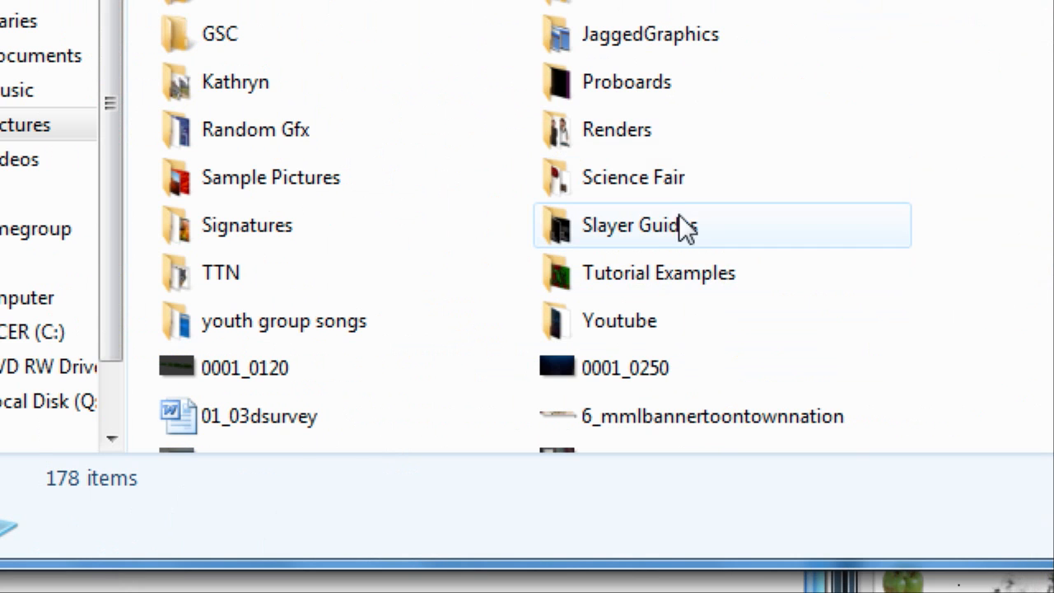
pyautogui.doubleClick(655, 37)
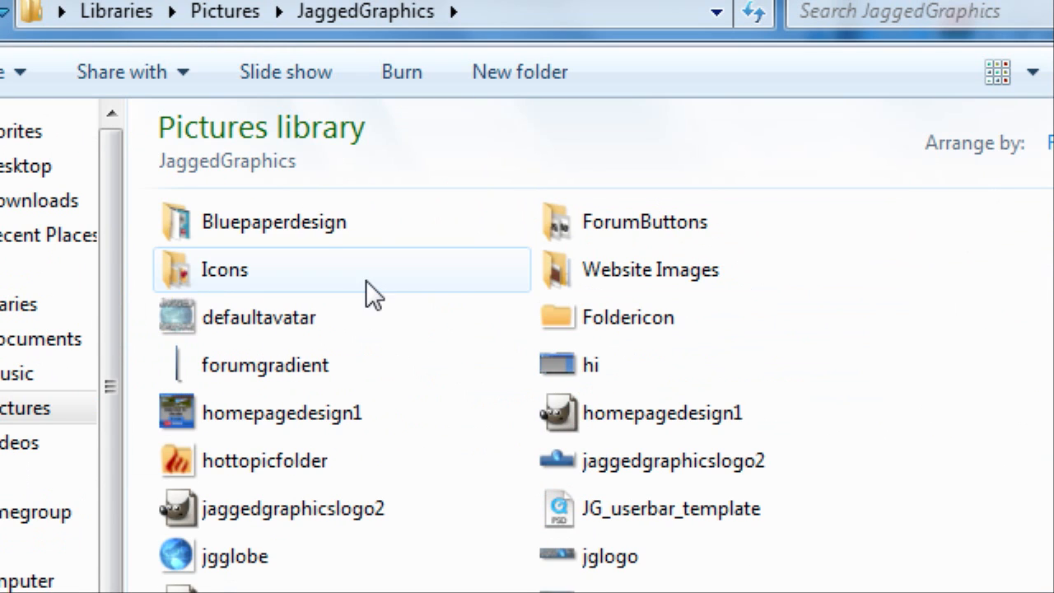
pyautogui.doubleClick(314, 231)
pyautogui.click(398, 317)
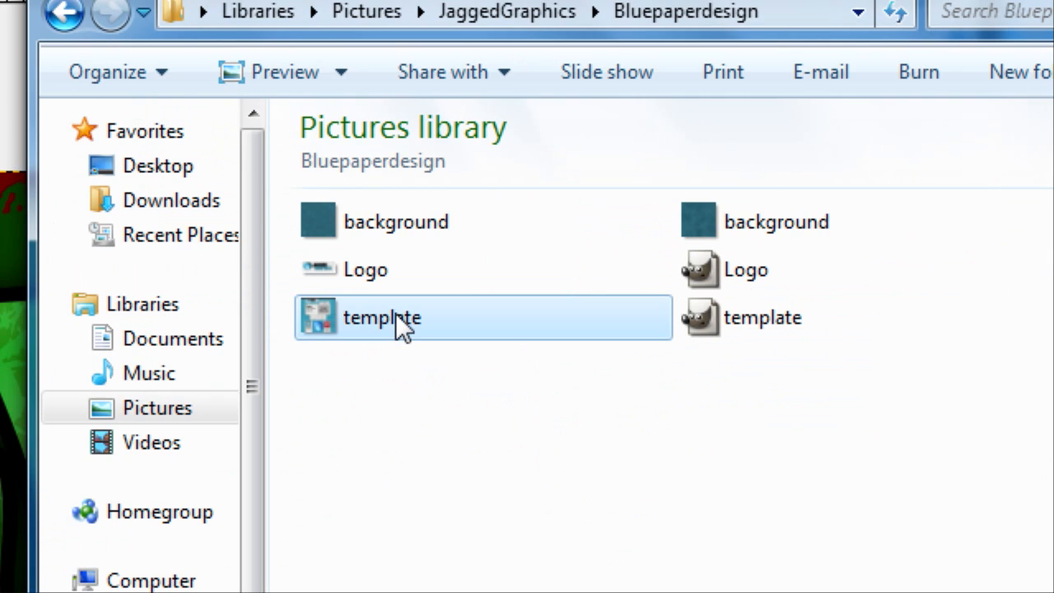
pyautogui.doubleClick(396, 314)
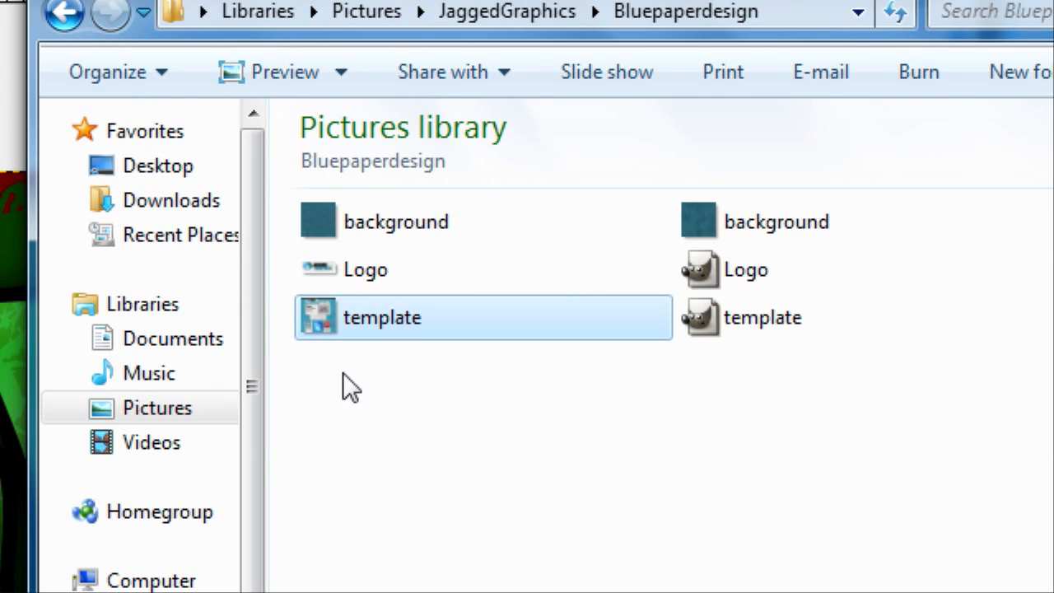